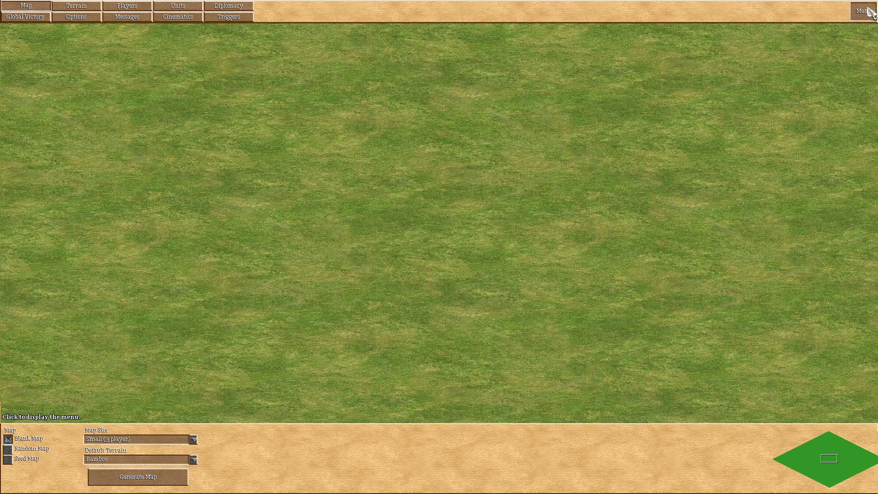
# - Quit the current map to the main menu and create a new scenario in the map editor
pyautogui.click(863, 11)
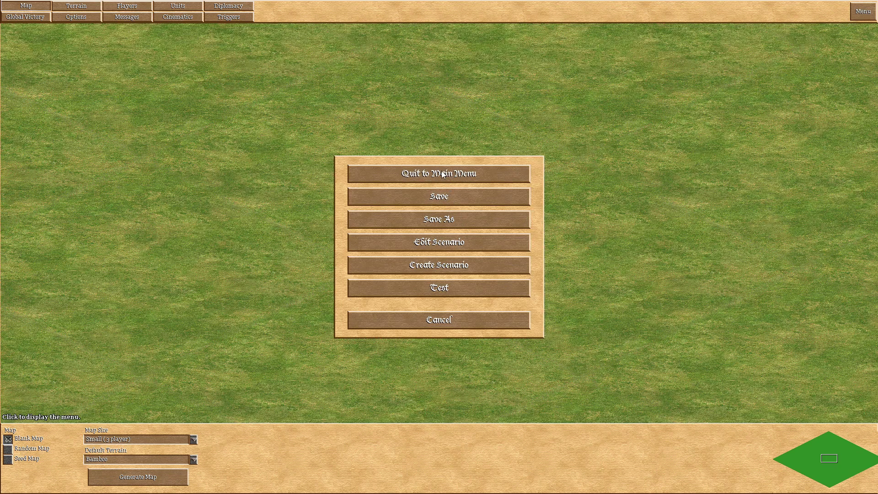
pyautogui.click(447, 176)
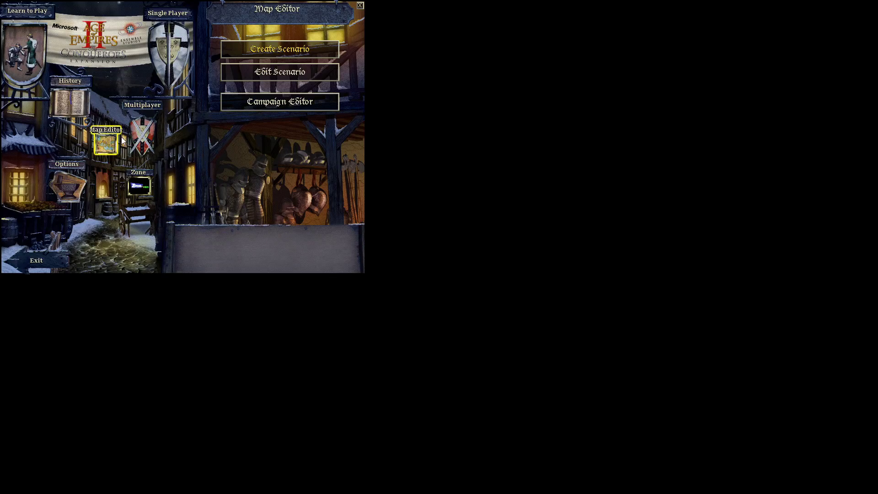
pyautogui.click(270, 50)
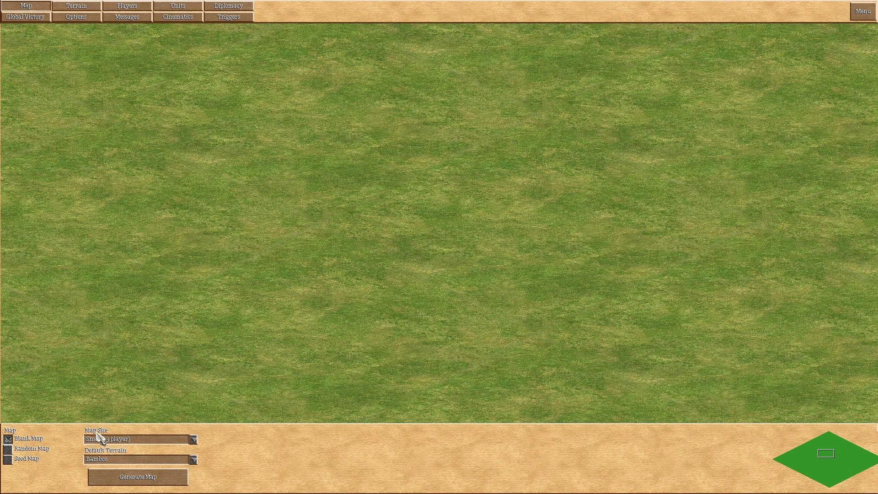
# - Set the blank map's size to Large (8 player)
pyautogui.click(193, 439)
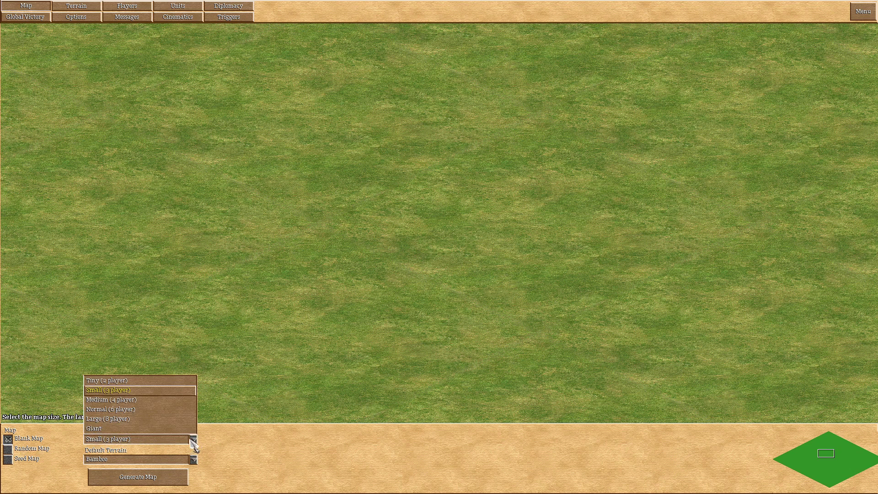
pyautogui.click(138, 422)
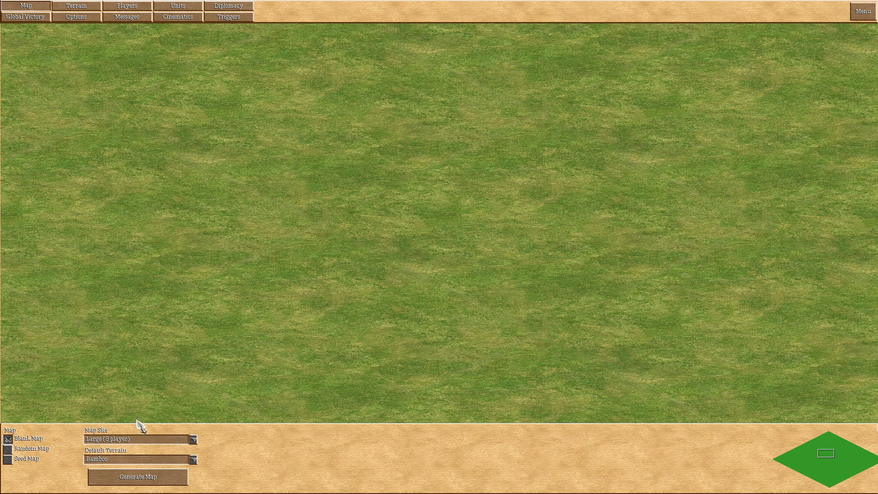
pyautogui.click(193, 439)
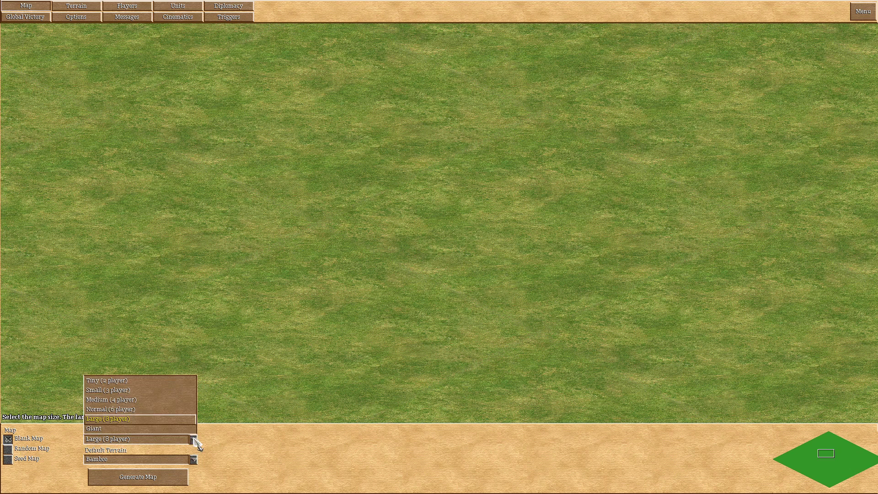
pyautogui.click(135, 420)
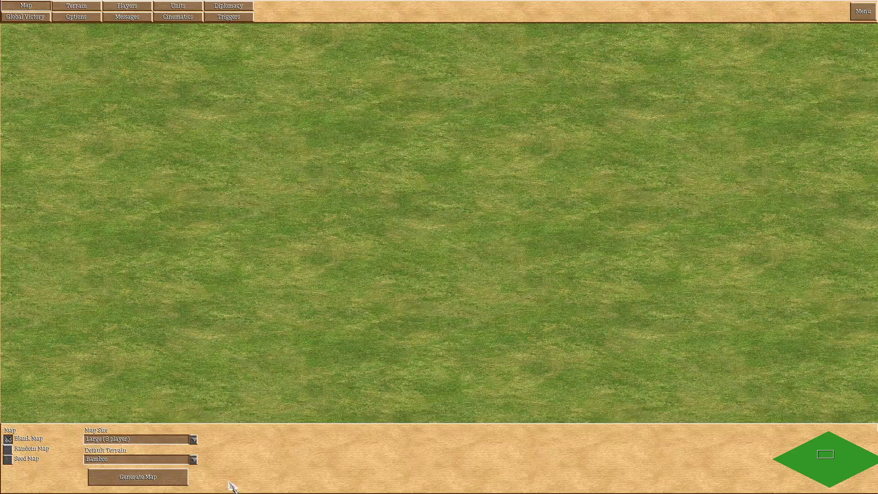
# - Generate the blank map with Bamboo as the default terrain and check the result
pyautogui.click(193, 460)
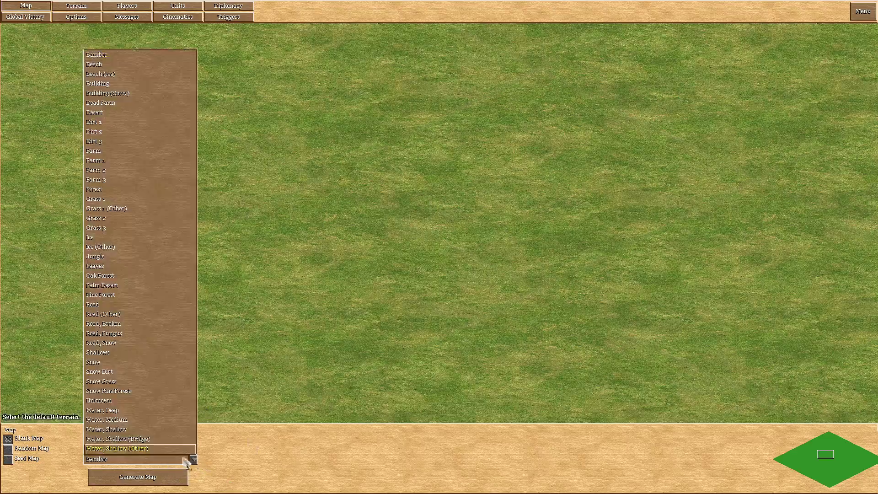
pyautogui.click(227, 480)
pyautogui.click(163, 482)
pyautogui.moveTo(828, 459)
pyautogui.mouseDown()
pyautogui.moveTo(827, 442)
pyautogui.moveTo(821, 462)
pyautogui.moveTo(831, 462)
pyautogui.mouseUp()
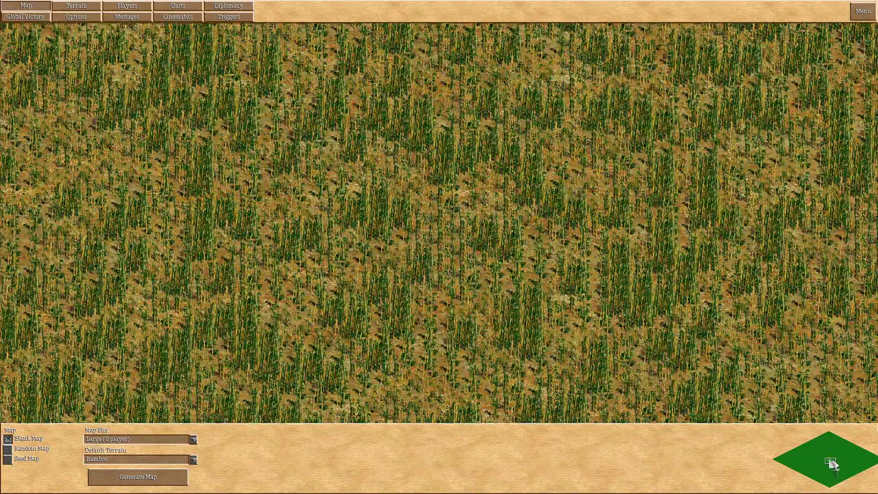
# - Change the default terrain to Dirt 3 and regenerate the map
pyautogui.click(193, 460)
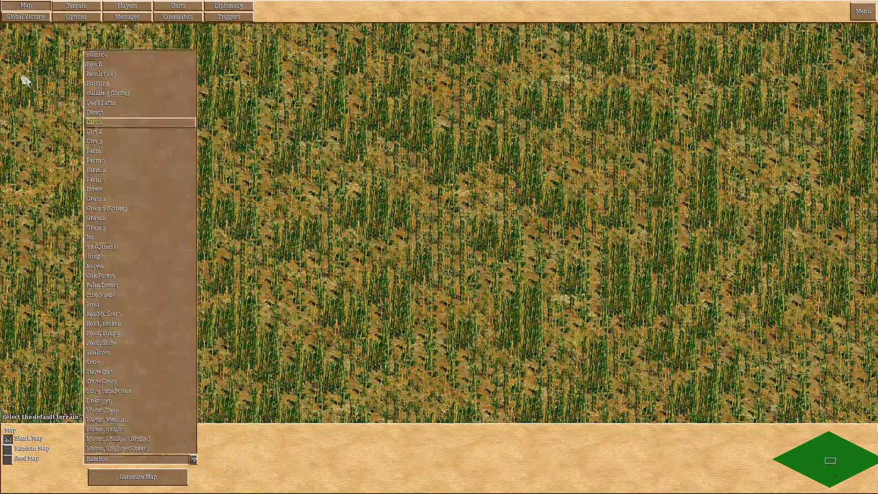
pyautogui.click(104, 141)
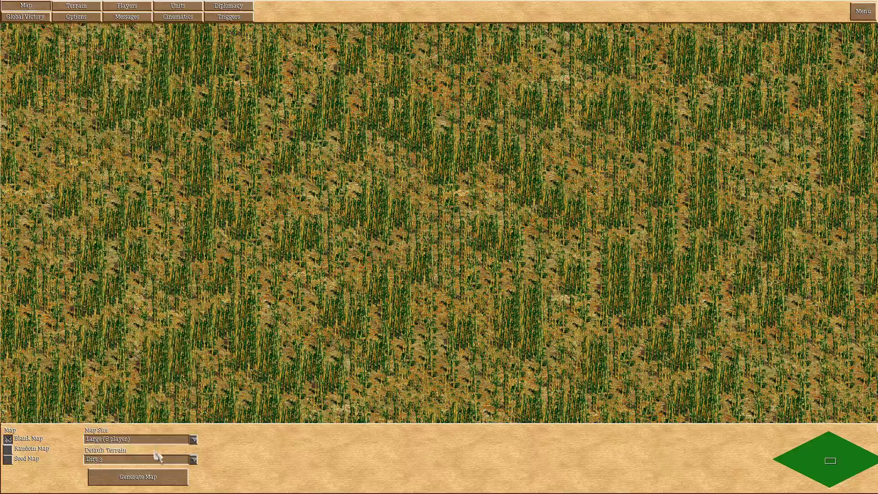
pyautogui.click(139, 476)
pyautogui.moveTo(824, 448); pyautogui.dragTo(822, 457)
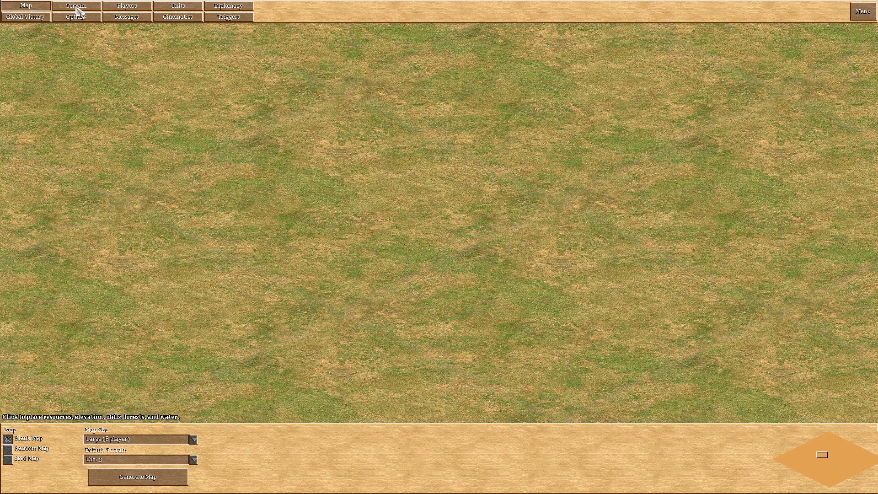
# - Paint a diagonal strip of Bamboo on the terrain and a parallel strip of Beach just below it
pyautogui.click(76, 6)
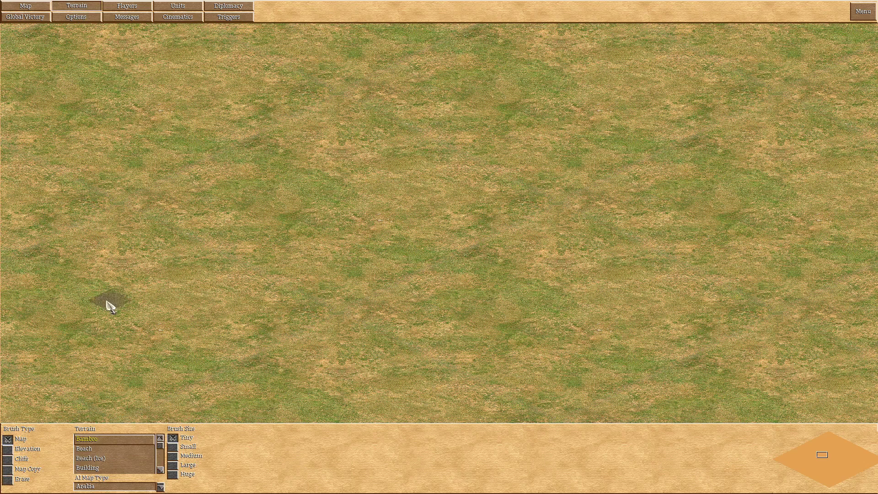
pyautogui.moveTo(194, 256); pyautogui.dragTo(358, 177)
pyautogui.click(122, 448)
pyautogui.moveTo(243, 315); pyautogui.dragTo(414, 248)
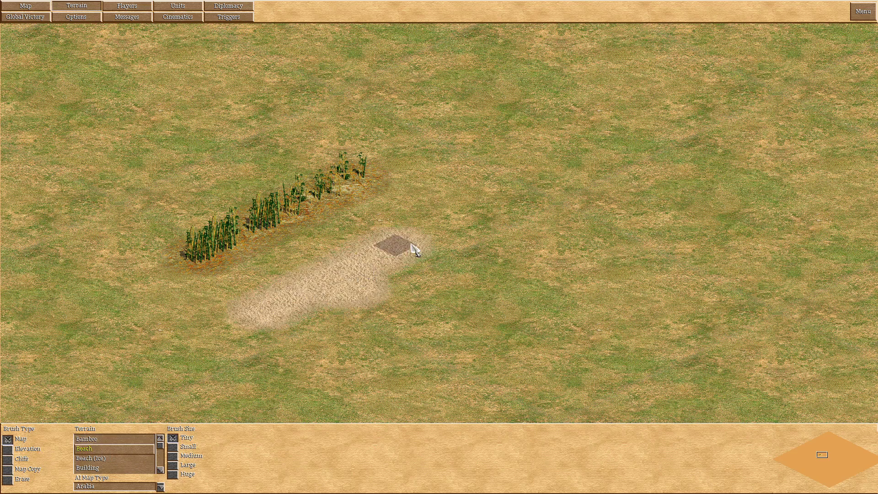
# - Paint large looping patches of Dead Farm terrain beside and below the bamboo strip with the Tiny brush
pyautogui.scroll(-1, 146, 438)
pyautogui.click(95, 459)
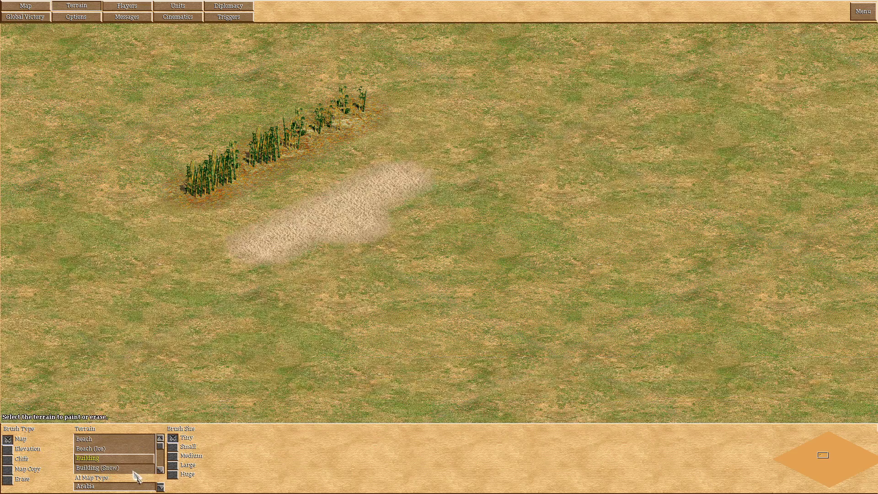
pyautogui.scroll(-2, 130, 466)
pyautogui.click(94, 440)
pyautogui.moveTo(341, 336)
pyautogui.mouseDown()
pyautogui.moveTo(550, 260)
pyautogui.moveTo(543, 232)
pyautogui.moveTo(525, 267)
pyautogui.moveTo(476, 268)
pyautogui.moveTo(439, 289)
pyautogui.moveTo(555, 257)
pyautogui.moveTo(543, 308)
pyautogui.moveTo(572, 234)
pyautogui.moveTo(419, 232)
pyautogui.moveTo(529, 215)
pyautogui.moveTo(470, 214)
pyautogui.moveTo(425, 257)
pyautogui.moveTo(270, 295)
pyautogui.moveTo(284, 235)
pyautogui.moveTo(413, 123)
pyautogui.moveTo(511, 176)
pyautogui.moveTo(627, 147)
pyautogui.moveTo(594, 235)
pyautogui.moveTo(680, 329)
pyautogui.moveTo(438, 360)
pyautogui.moveTo(385, 333)
pyautogui.mouseUp()
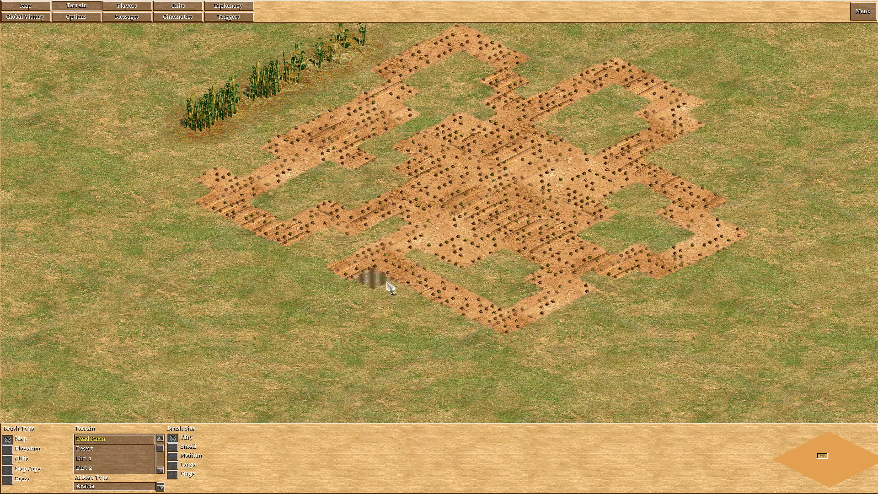
pyautogui.moveTo(388, 285)
pyautogui.mouseDown()
pyautogui.moveTo(334, 308)
pyautogui.moveTo(569, 378)
pyautogui.moveTo(572, 281)
pyautogui.mouseUp()
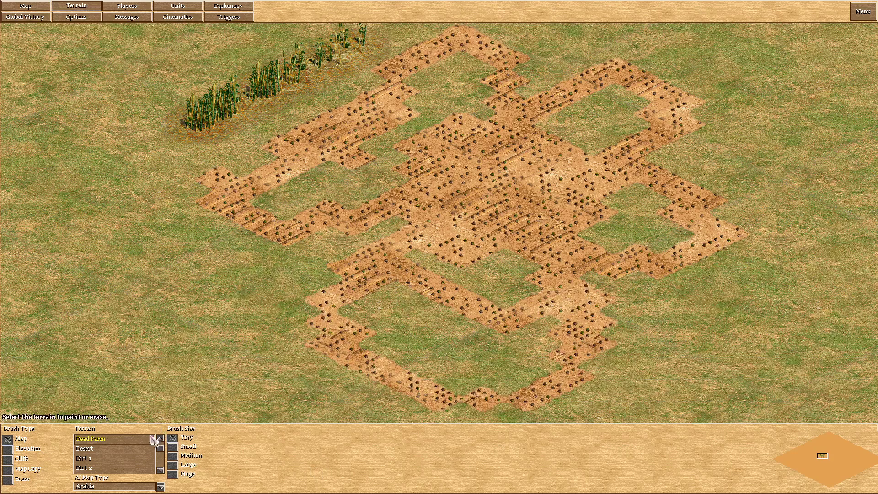
# - Raise a small Elevation 2 hill southwest of the farm patches and draw an angled cliff to their south
pyautogui.click(8, 448)
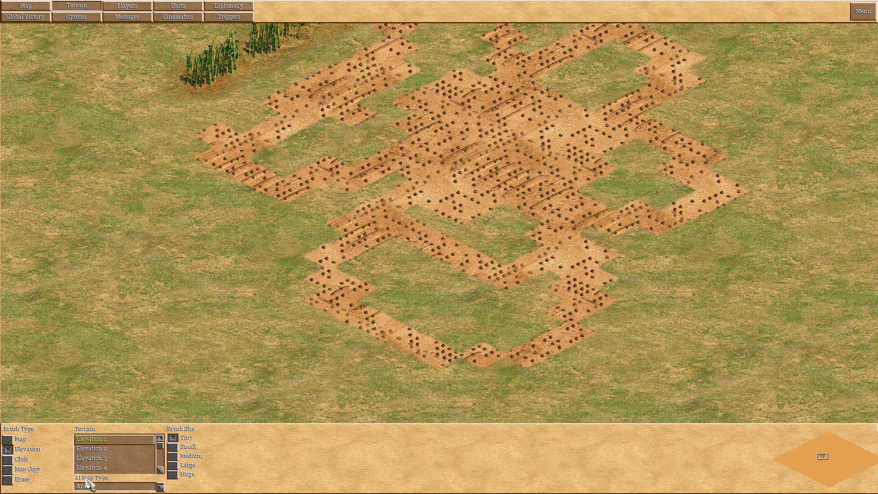
pyautogui.click(91, 448)
pyautogui.moveTo(110, 322); pyautogui.dragTo(143, 383)
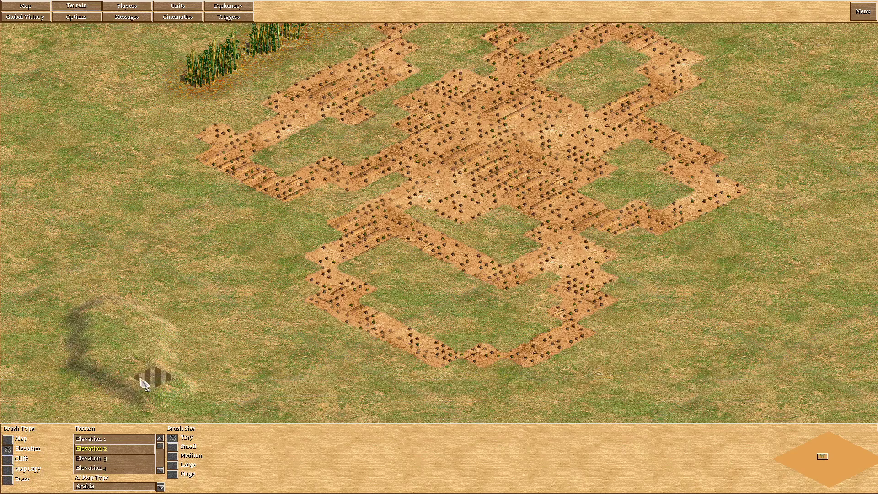
pyautogui.click(8, 459)
pyautogui.moveTo(656, 407); pyautogui.dragTo(667, 353)
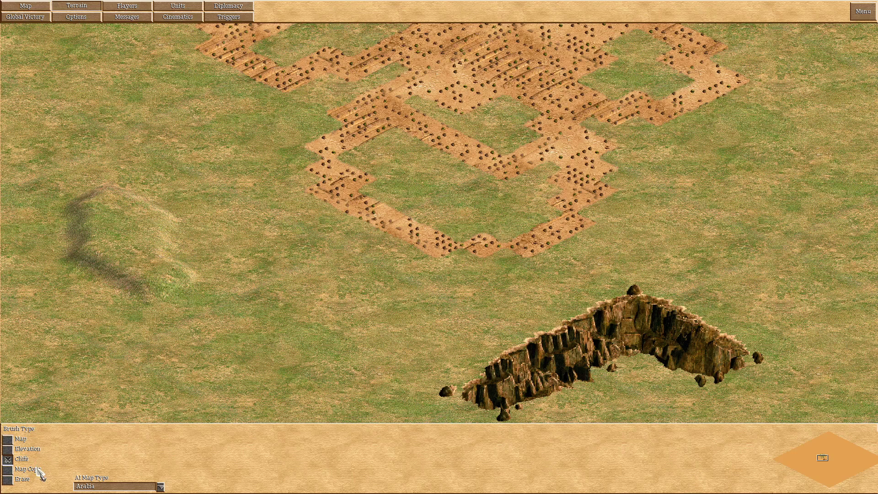
# - Copy the cliff's western arm with Map Copy and paste it on the open ground west of the original
pyautogui.click(8, 469)
pyautogui.moveTo(240, 373); pyautogui.dragTo(336, 280)
pyautogui.click(193, 438)
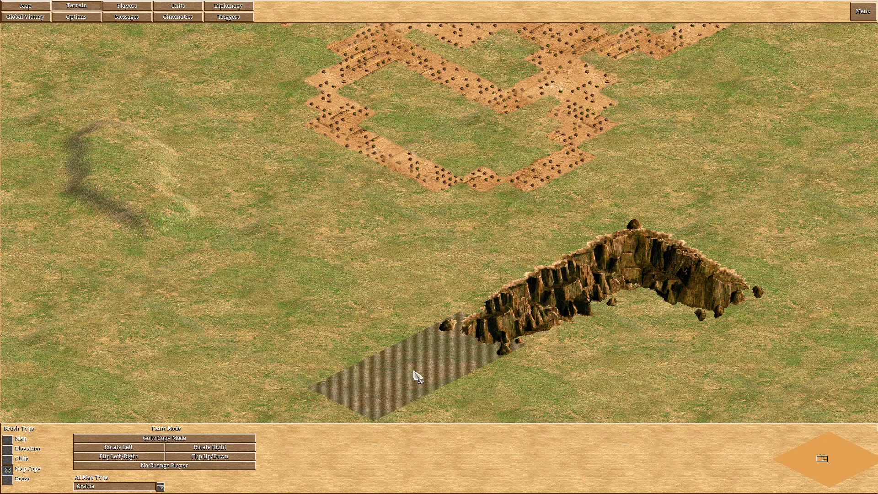
pyautogui.click(181, 439)
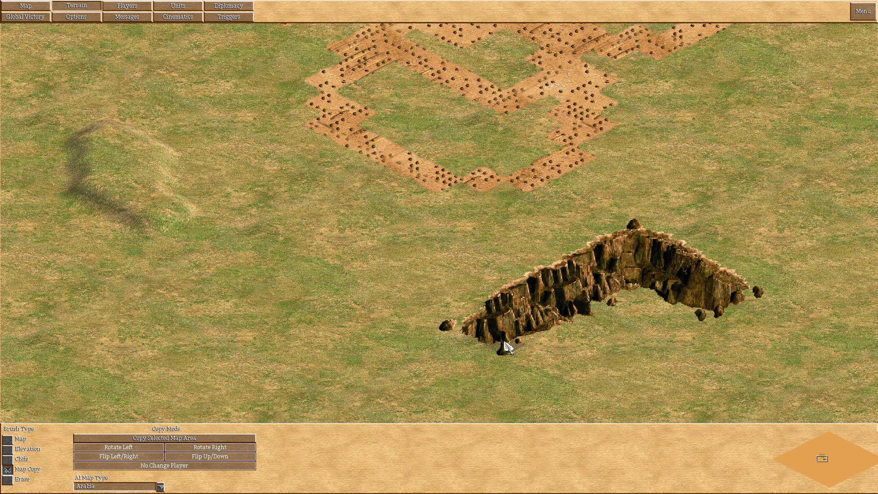
pyautogui.moveTo(503, 345)
pyautogui.mouseDown()
pyautogui.moveTo(636, 264)
pyautogui.moveTo(613, 253)
pyautogui.mouseUp()
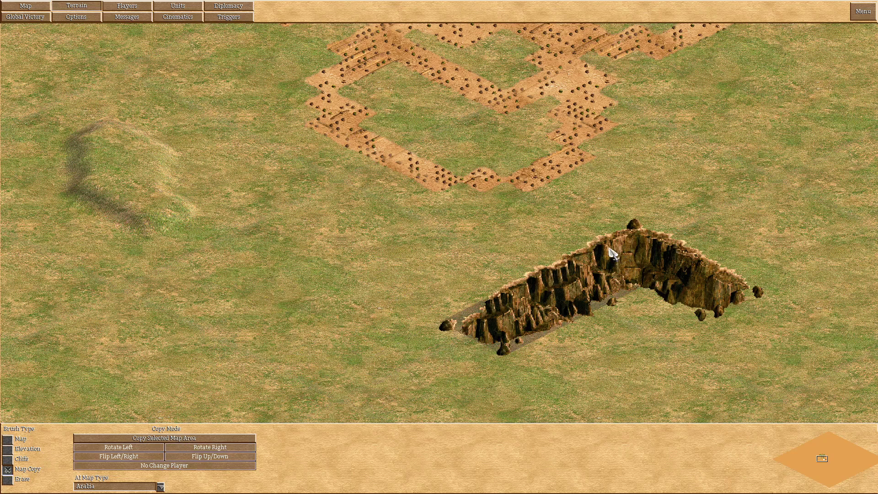
pyautogui.click(164, 438)
pyautogui.click(259, 327)
pyautogui.press('Down')
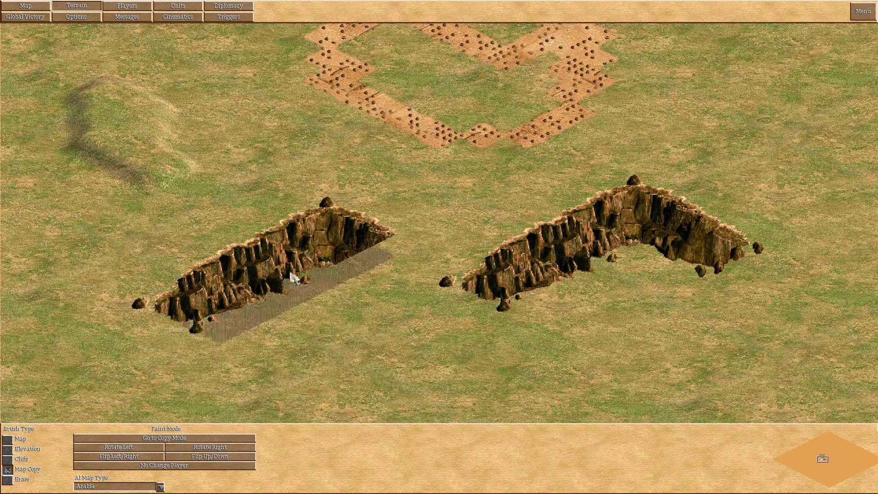
# - Set the scenario's number of players to 8 and select Player 4 for customizing
pyautogui.moveTo(282, 1)
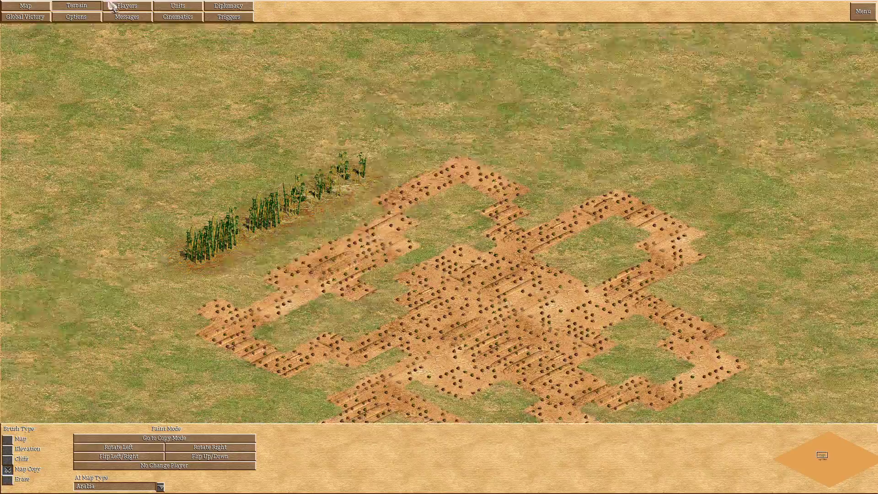
pyautogui.click(127, 5)
pyautogui.click(68, 430)
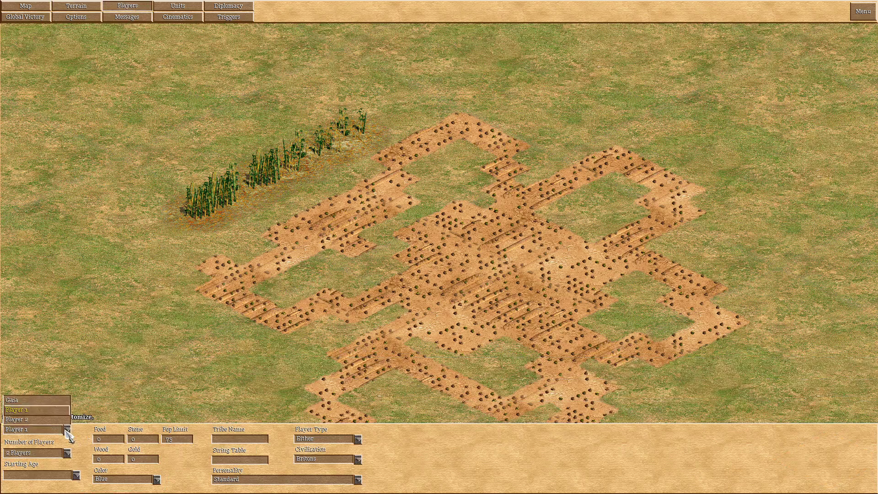
pyautogui.click(78, 452)
pyautogui.click(57, 453)
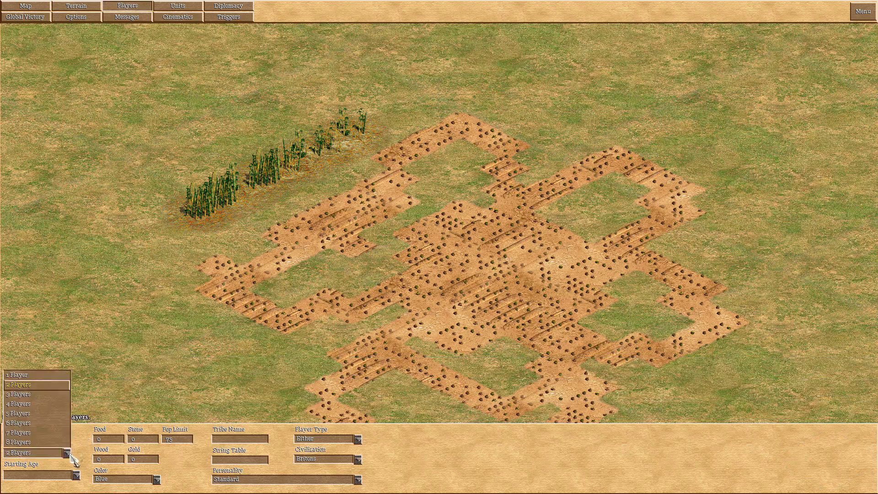
pyautogui.click(29, 442)
pyautogui.click(68, 431)
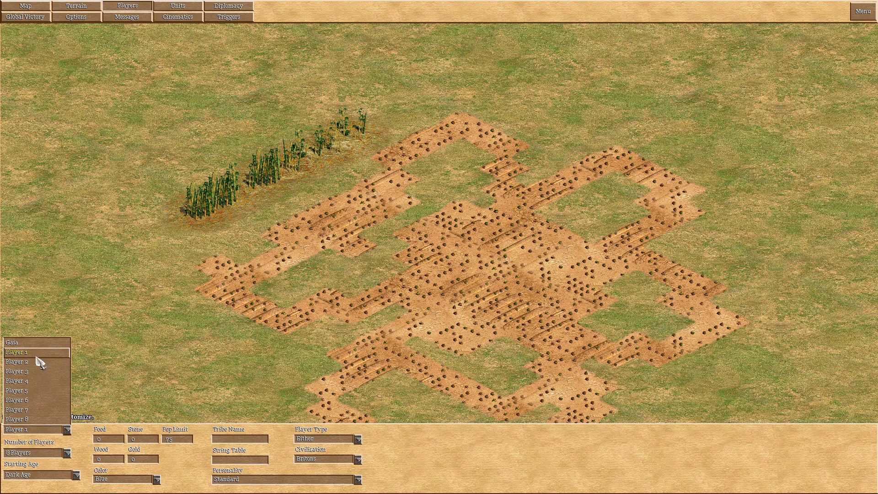
pyautogui.click(28, 381)
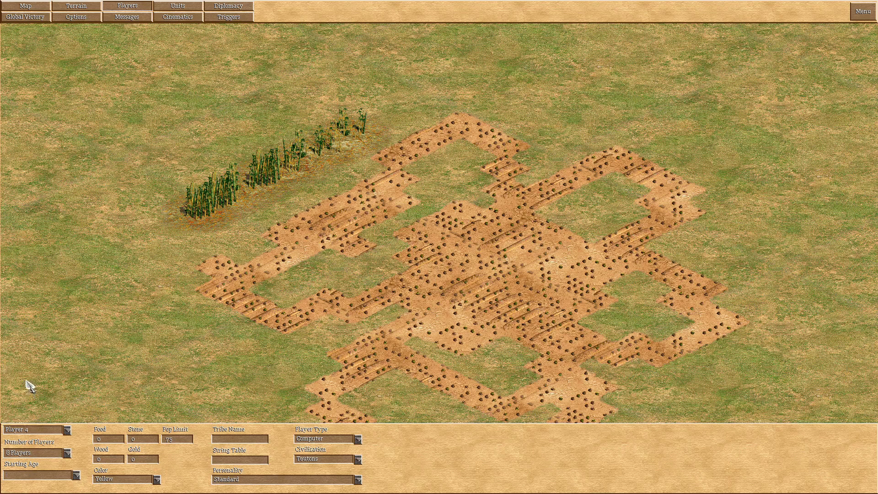
# - Examine Player 4's food, stone, population limit, wood, gold and color settings
pyautogui.click(112, 439)
pyautogui.click(143, 439)
pyautogui.click(181, 439)
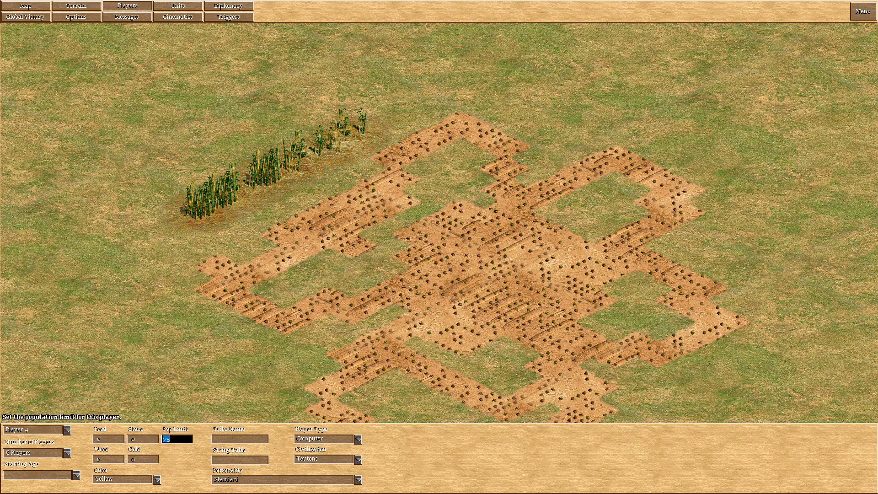
pyautogui.click(114, 459)
pyautogui.click(145, 459)
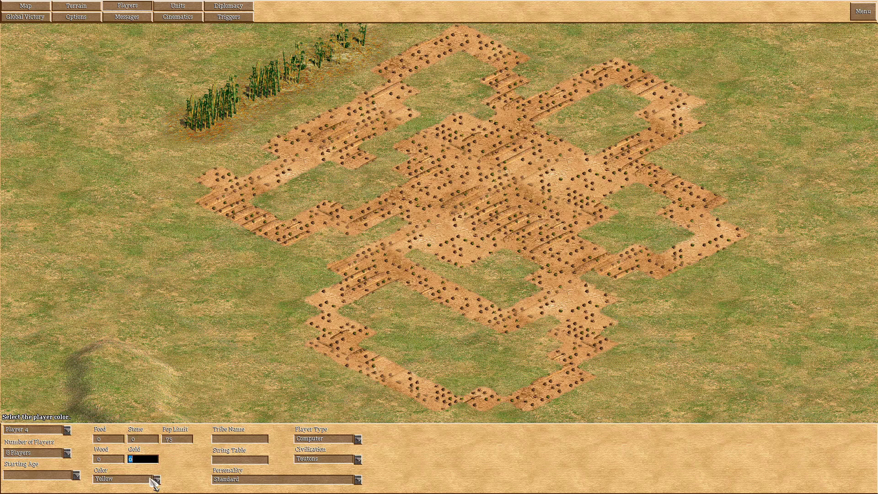
pyautogui.click(155, 478)
pyautogui.click(174, 470)
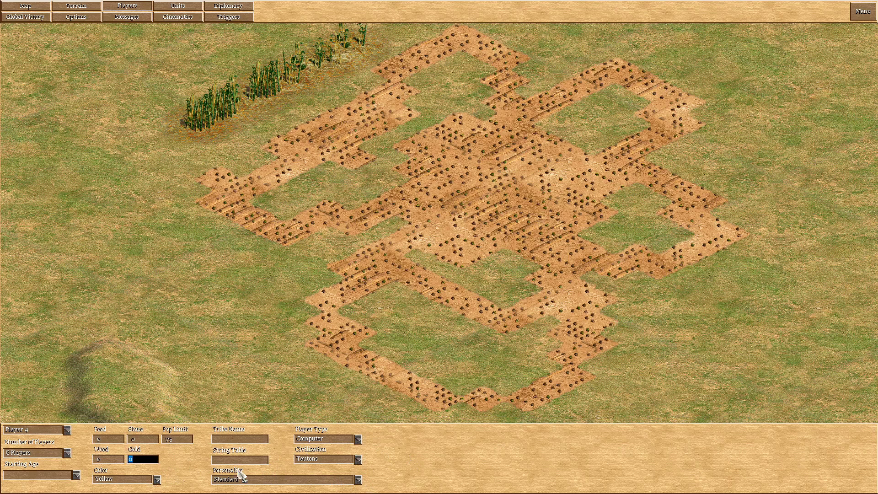
# - Try the None personality for Player 4, choose Immobile-B&D instead, and set the starting age to Dark Age
pyautogui.click(358, 480)
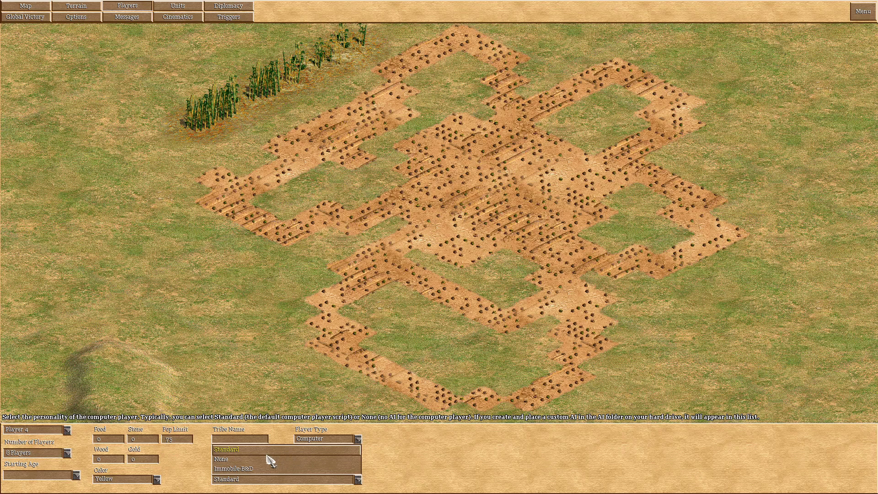
pyautogui.click(221, 462)
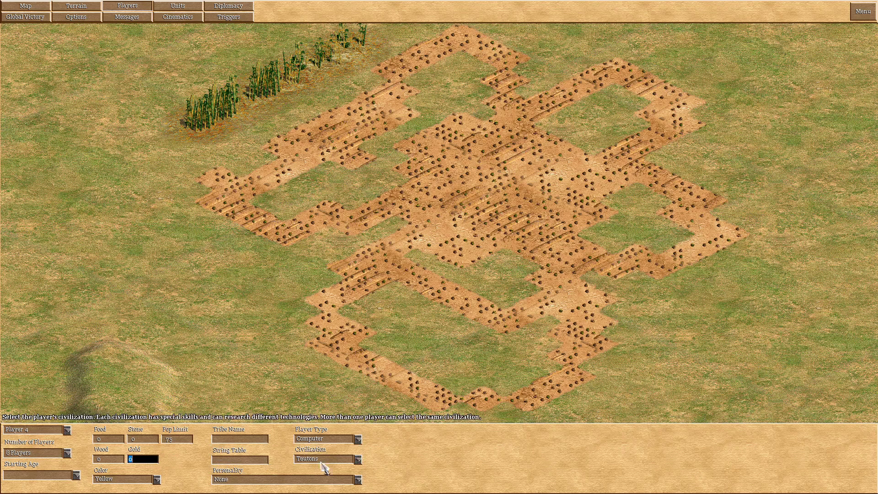
pyautogui.click(355, 480)
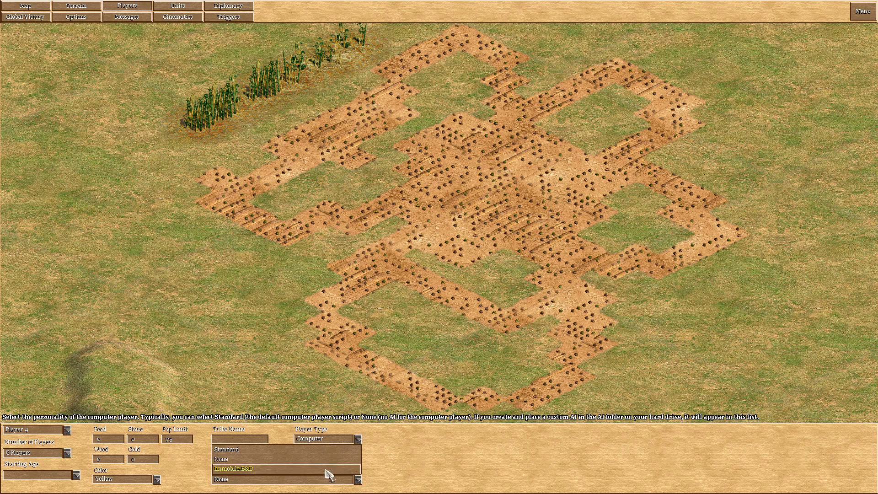
pyautogui.click(234, 469)
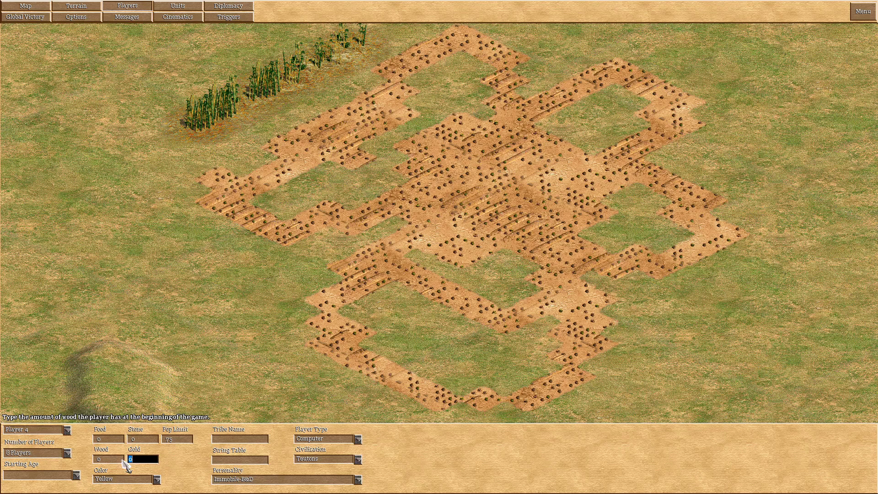
pyautogui.click(77, 475)
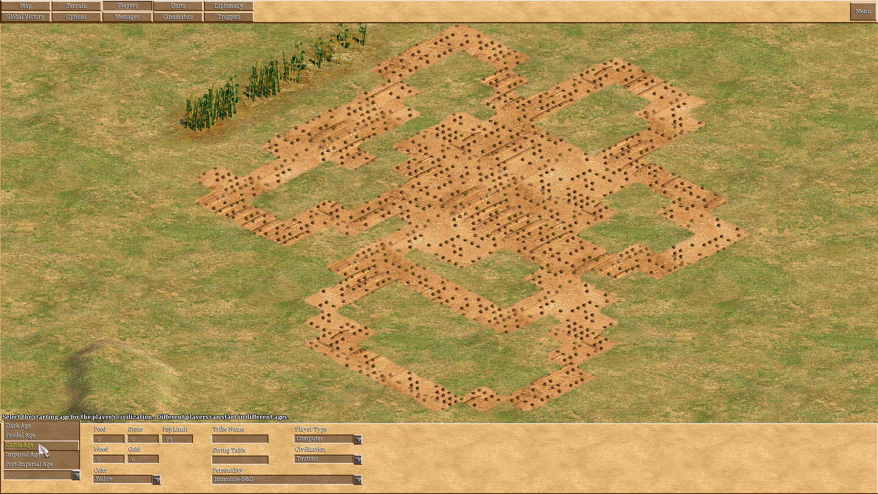
pyautogui.click(465, 480)
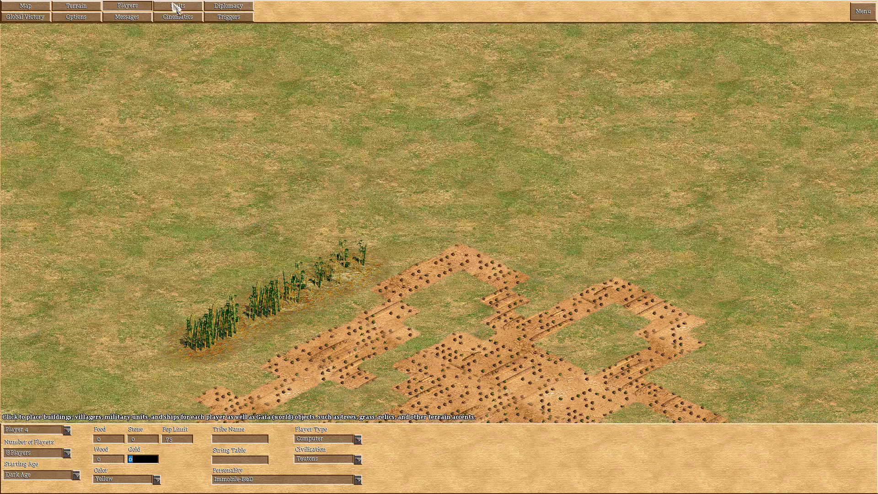
# - Place a Player 4 Stable on the open grass southeast of the cliff
pyautogui.click(176, 6)
pyautogui.click(74, 408)
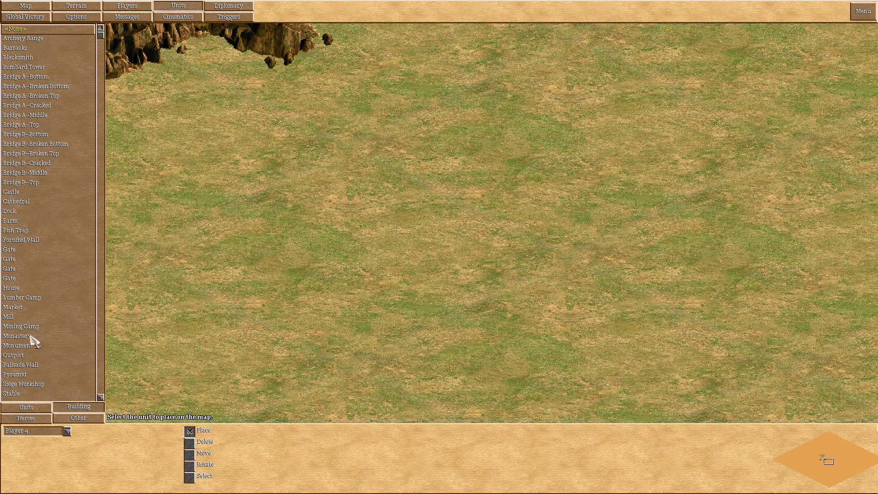
pyautogui.click(14, 393)
pyautogui.click(338, 205)
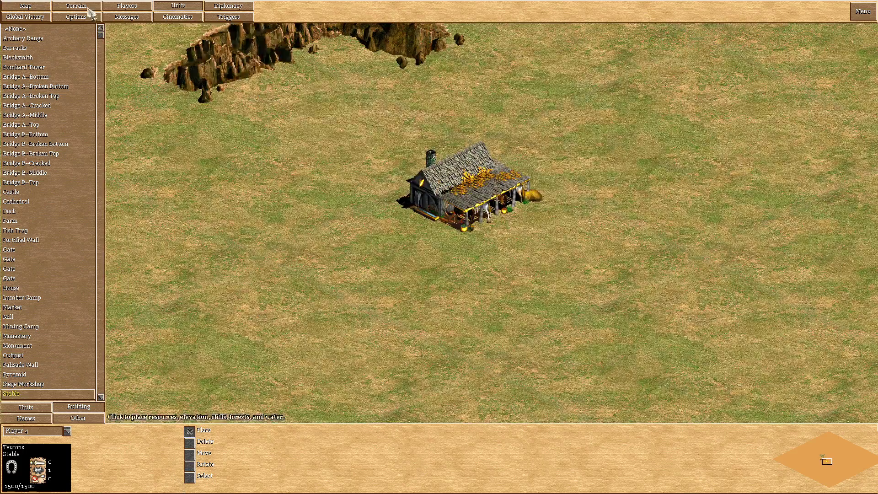
# - Switch Player 4's starting age to Post-Imperial Age and return it to Dark Age
pyautogui.click(127, 7)
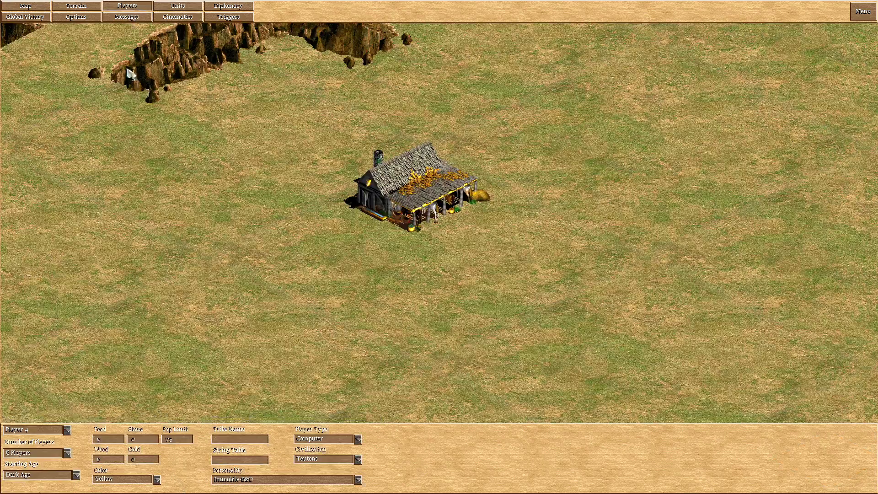
pyautogui.click(76, 476)
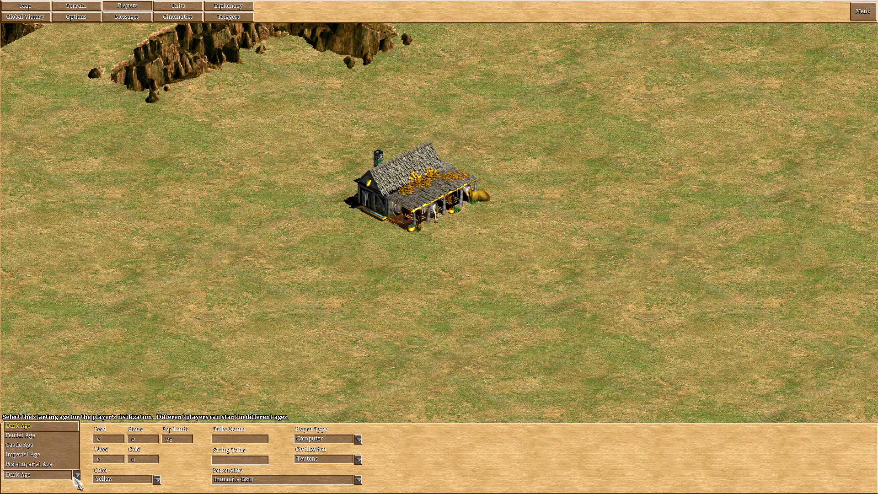
pyautogui.click(49, 464)
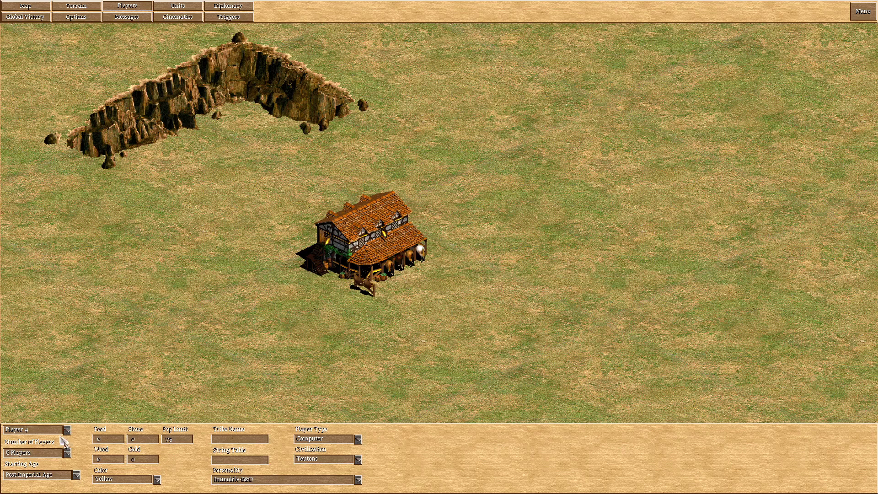
pyautogui.click(77, 476)
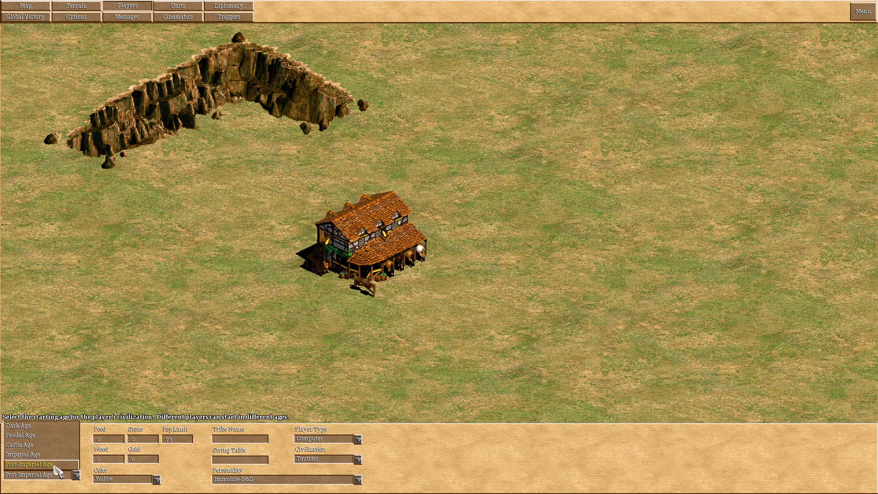
pyautogui.click(51, 430)
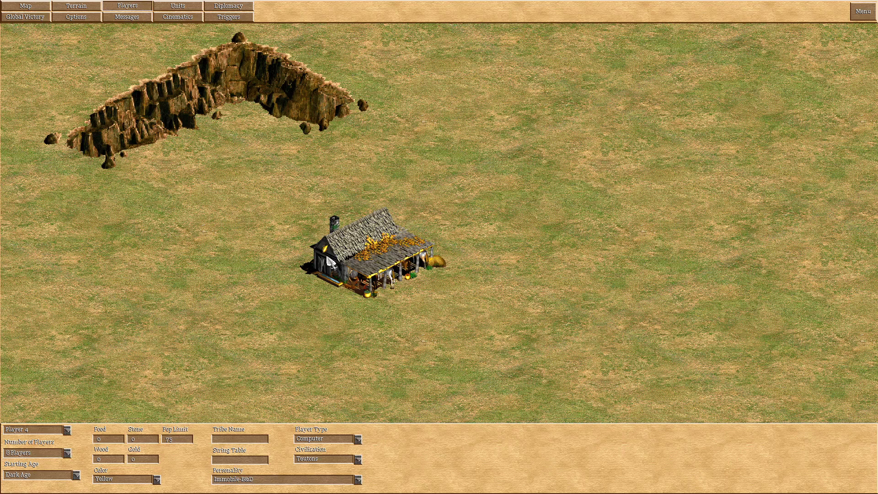
# - Place an Archery Range east of the Stable and a Bombard Tower between the two buildings
pyautogui.click(174, 6)
pyautogui.click(79, 408)
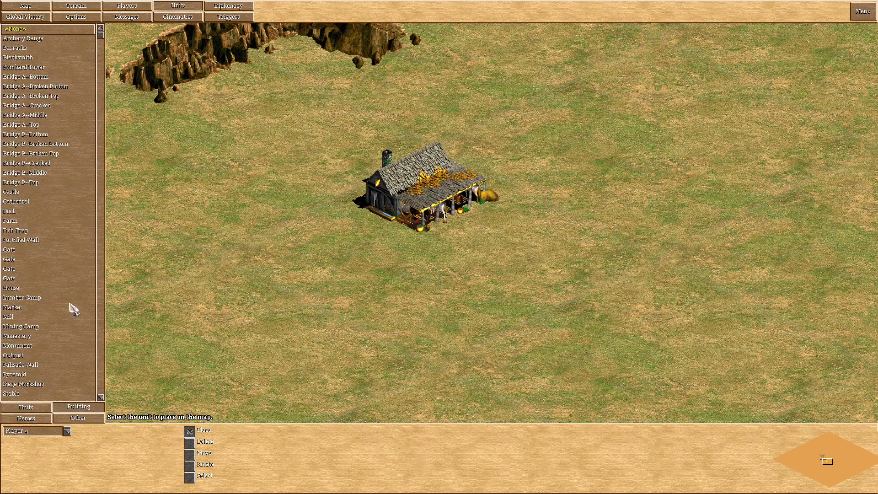
pyautogui.click(23, 38)
pyautogui.click(552, 181)
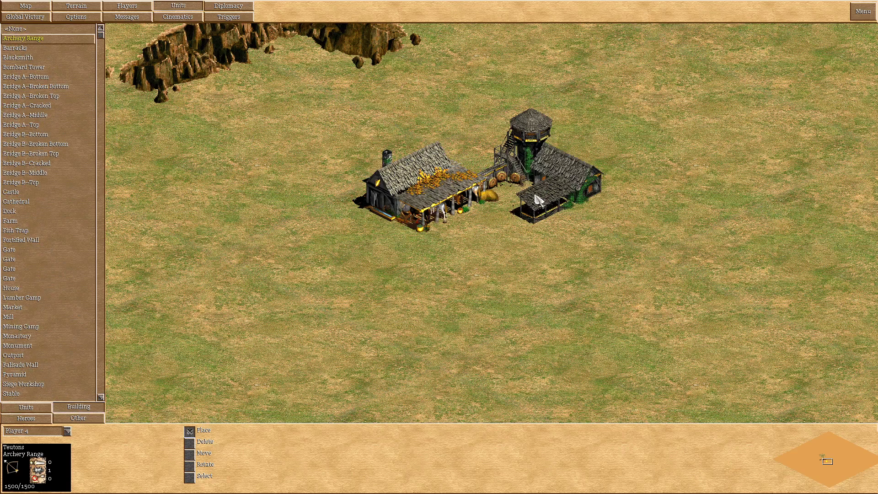
pyautogui.click(29, 67)
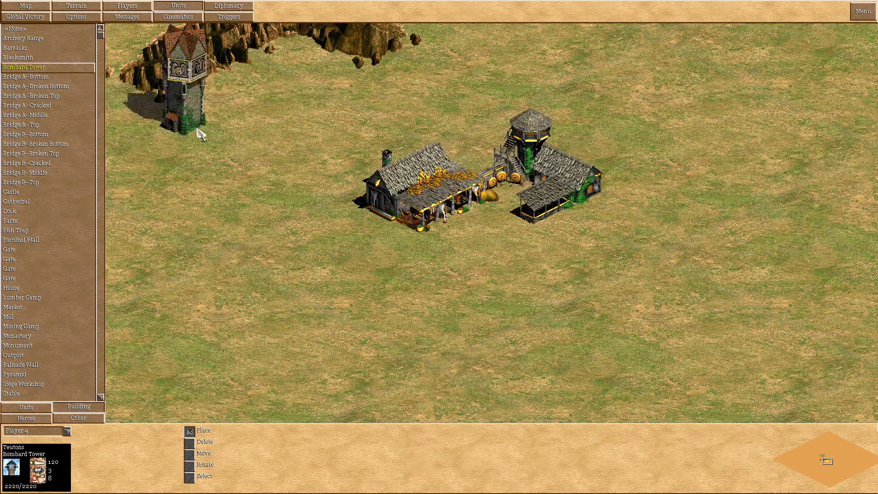
pyautogui.click(476, 234)
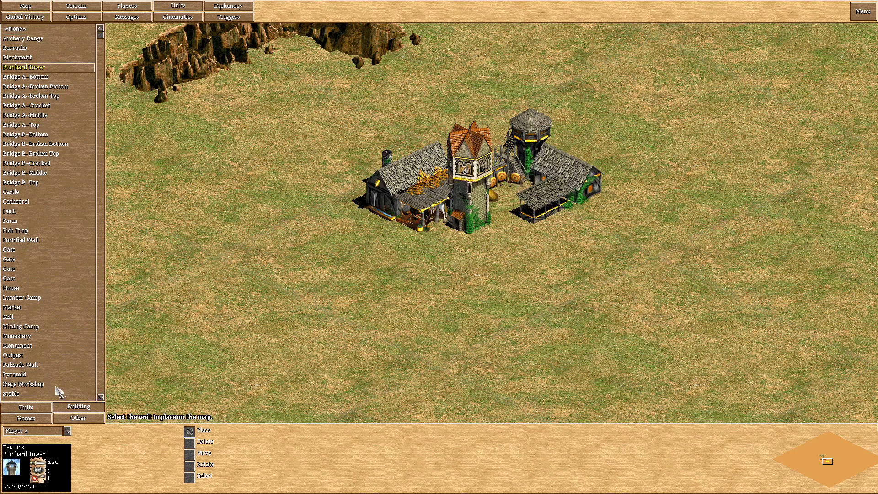
# - Place a Camel in front of the Bombard Tower and an Archer in front of the Archery Range
pyautogui.click(32, 407)
pyautogui.click(20, 95)
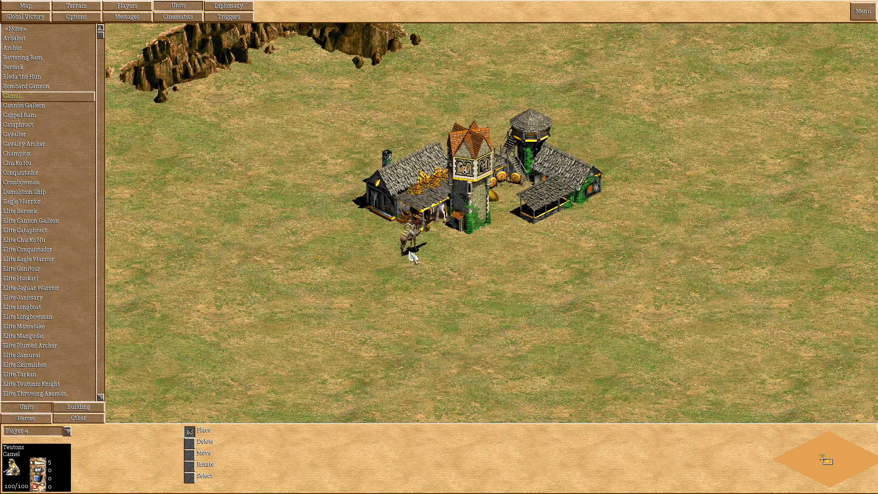
pyautogui.click(428, 261)
pyautogui.click(21, 47)
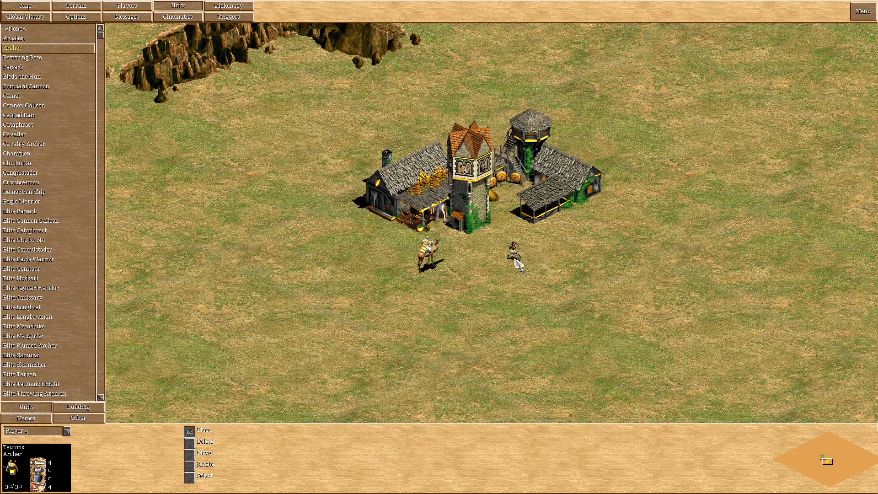
pyautogui.click(513, 243)
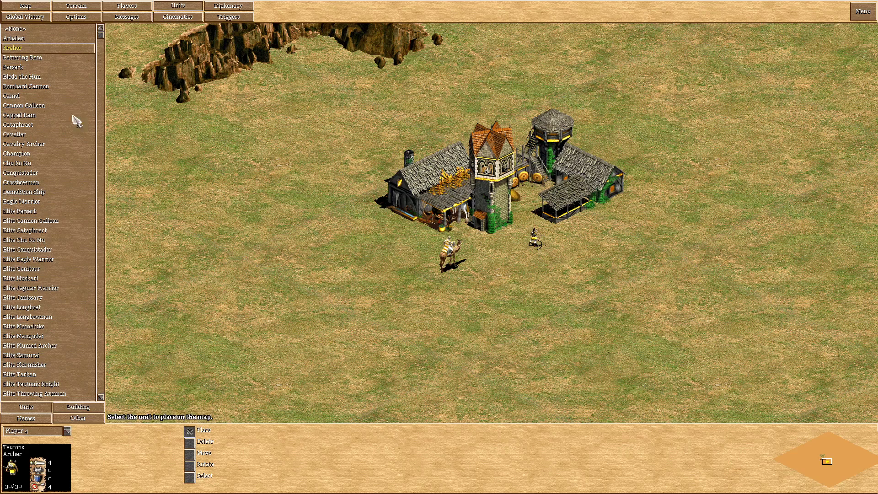
# - Place the hero Robin Hood west of the Camel
pyautogui.click(40, 417)
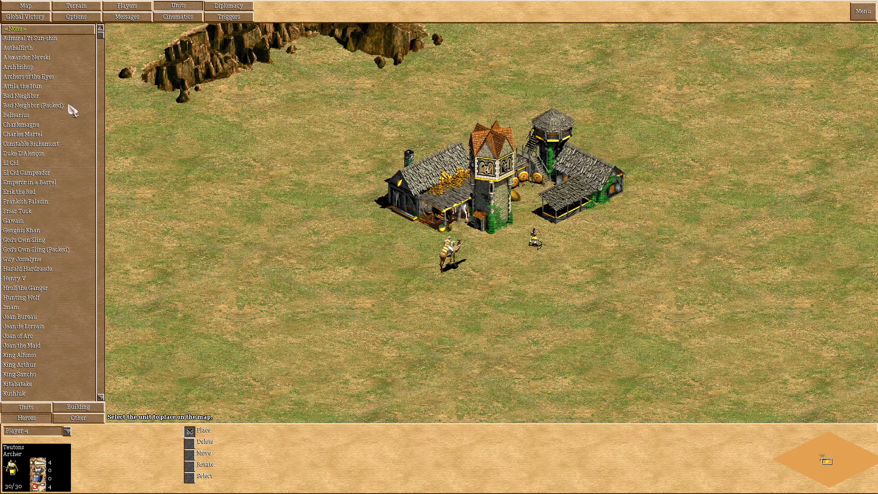
pyautogui.moveTo(101, 40); pyautogui.dragTo(89, 389)
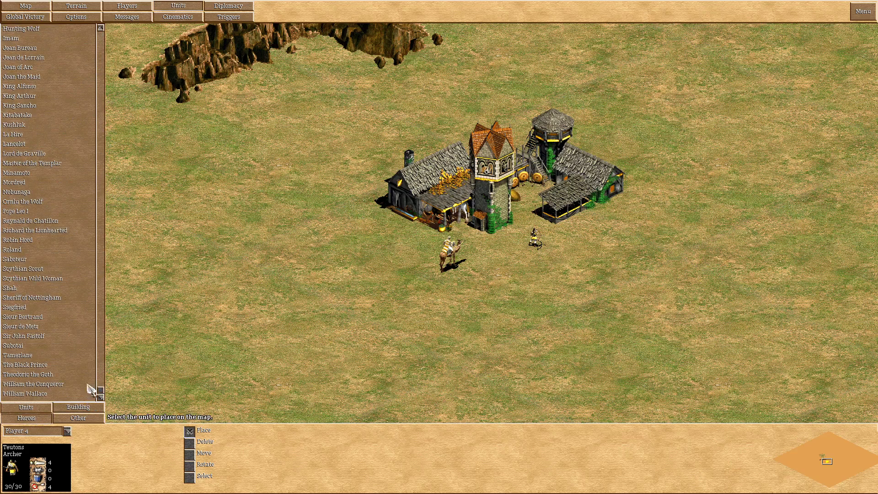
pyautogui.click(31, 240)
pyautogui.click(381, 264)
# - Place the hero Genghis Khan south of the Archer
pyautogui.scroll(4, 75, 230)
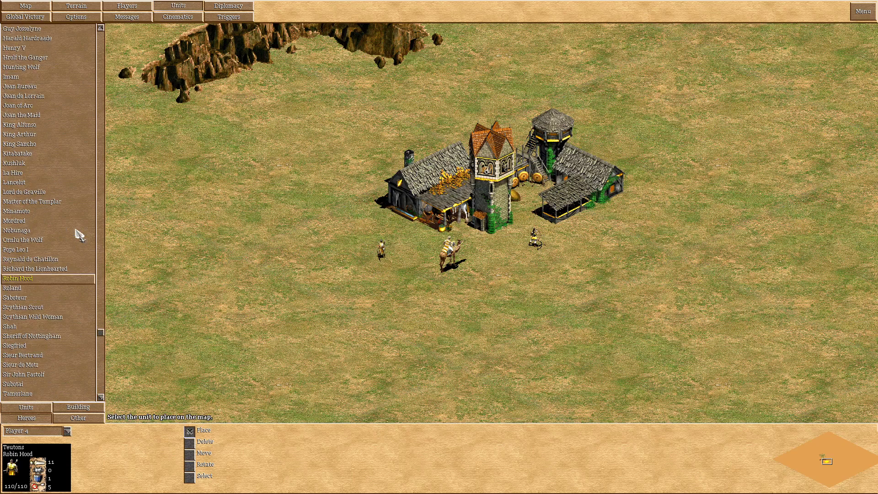
pyautogui.scroll(6, 77, 232)
pyautogui.scroll(2, 39, 89)
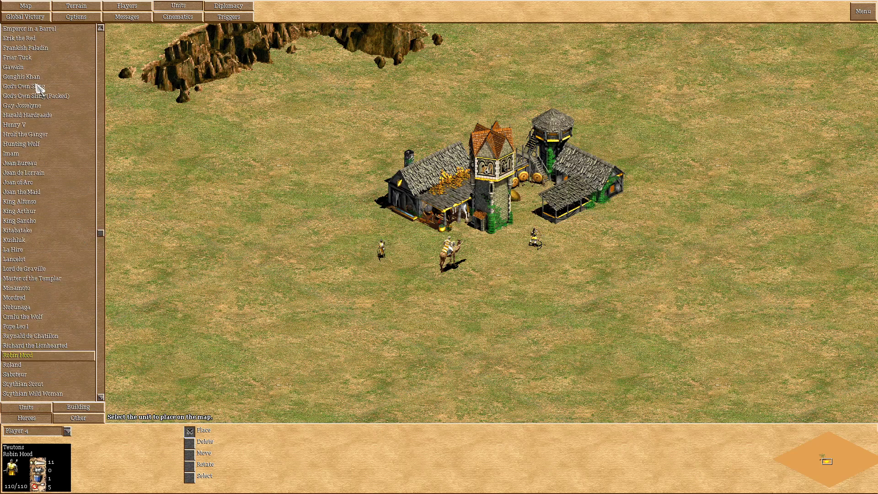
pyautogui.scroll(1, 39, 90)
pyautogui.click(27, 87)
pyautogui.click(535, 297)
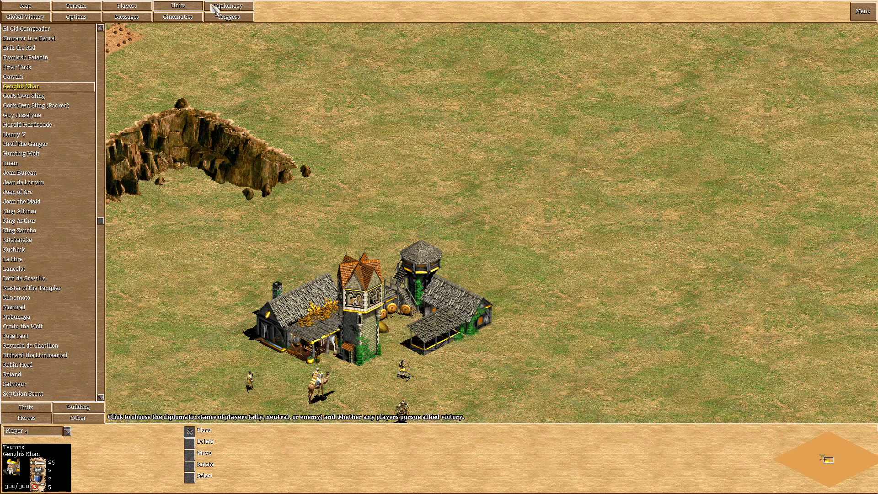
# - Set Player 1's diplomatic stance to Ally toward Players 2 through 8
pyautogui.click(219, 6)
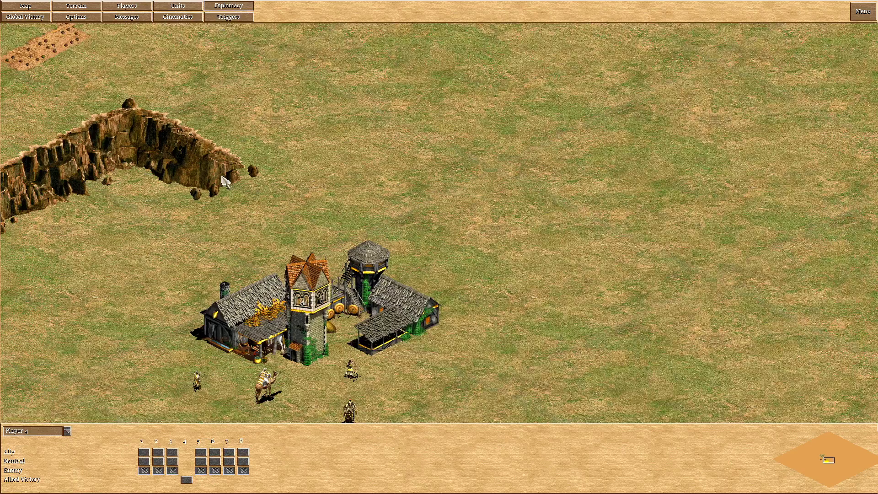
pyautogui.click(67, 432)
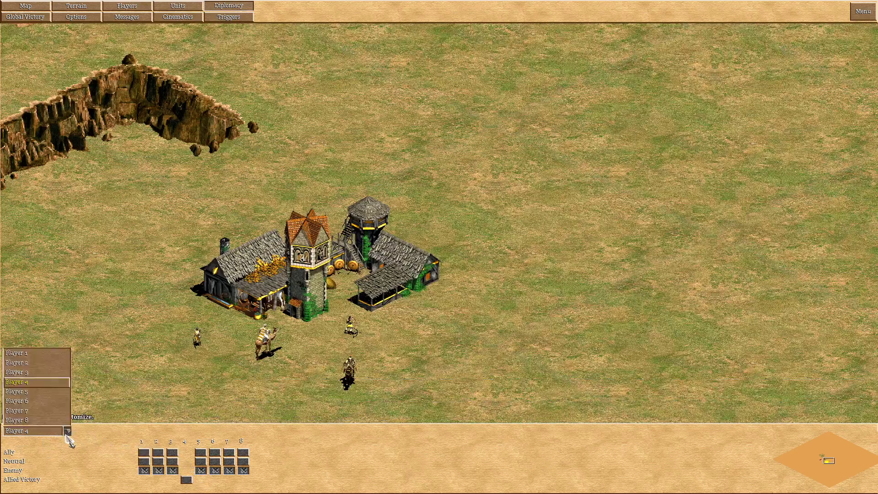
pyautogui.click(30, 354)
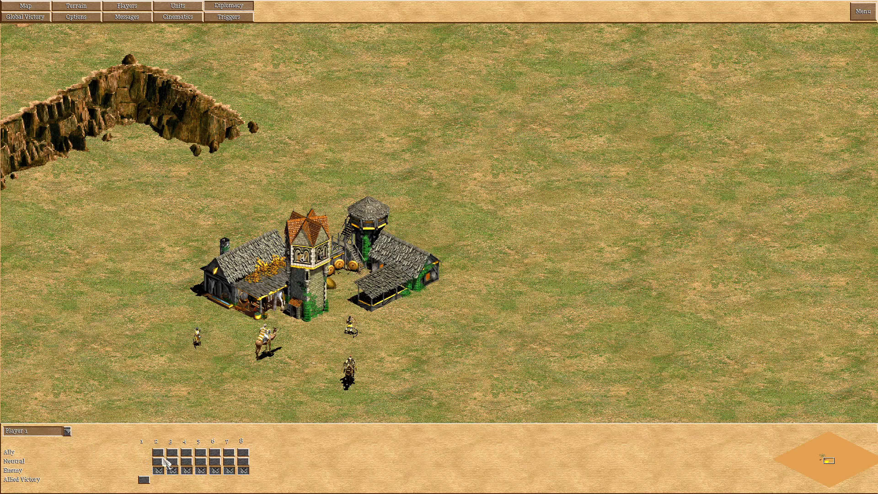
pyautogui.click(158, 452)
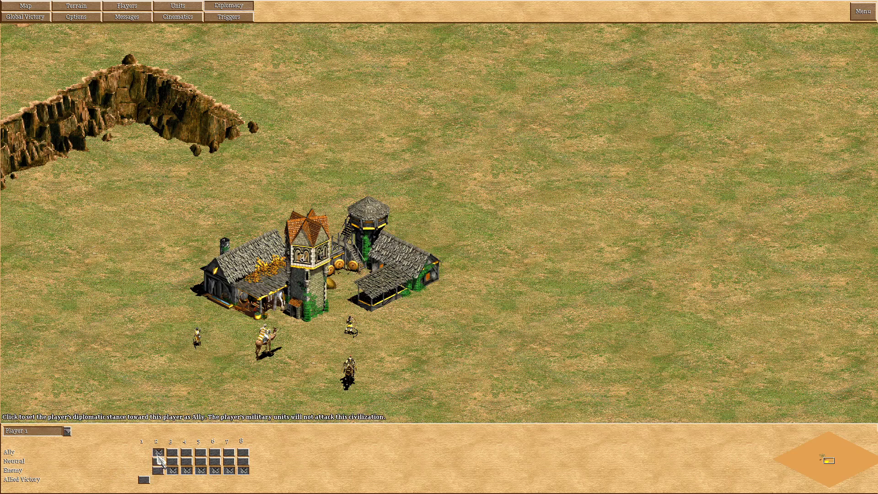
pyautogui.click(173, 452)
pyautogui.click(187, 452)
pyautogui.click(201, 453)
pyautogui.click(215, 453)
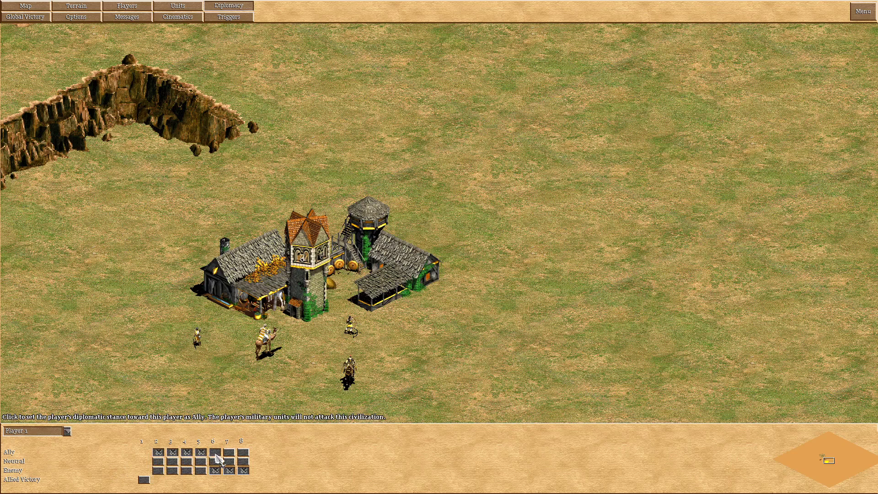
pyautogui.click(229, 452)
pyautogui.click(243, 452)
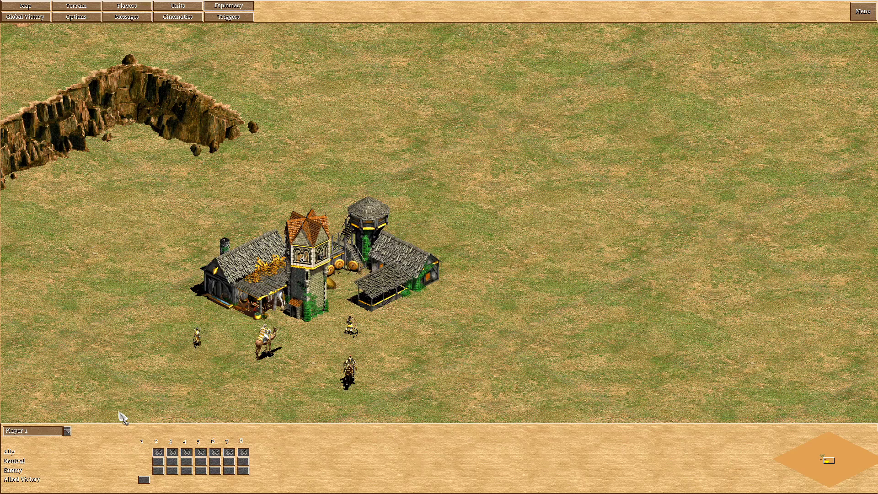
# - Try the Conquest, Score and Time Limit global victory conditions and return the condition to Standard
pyautogui.click(26, 18)
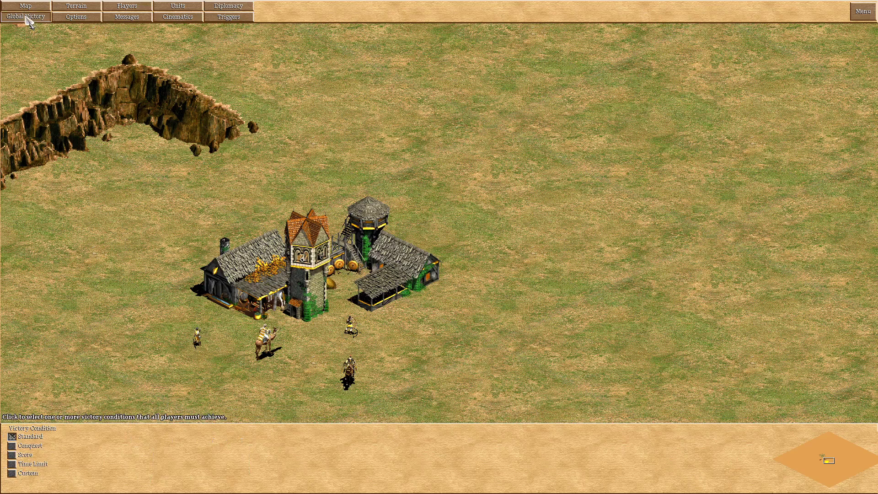
pyautogui.press('Left')
pyautogui.press('Down')
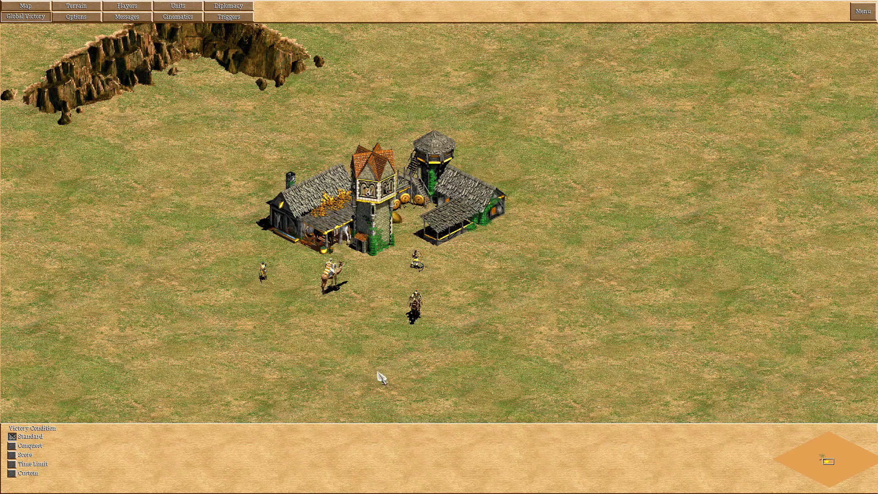
pyautogui.click(12, 448)
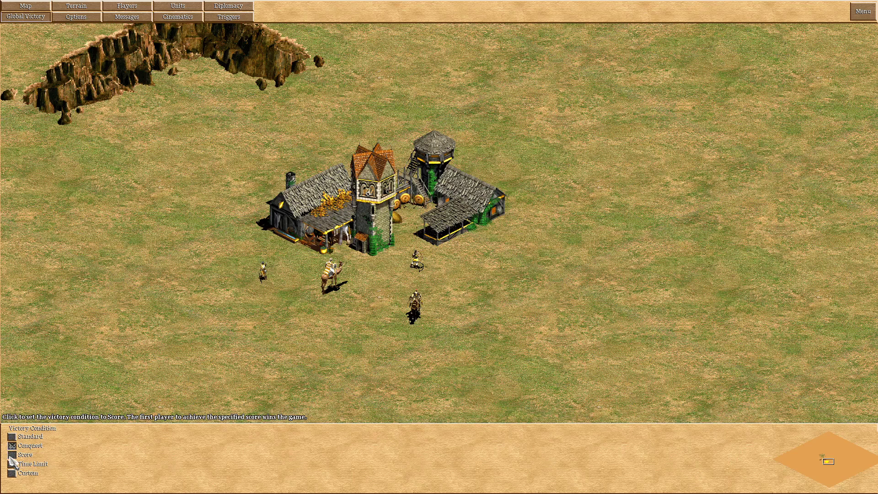
pyautogui.click(12, 455)
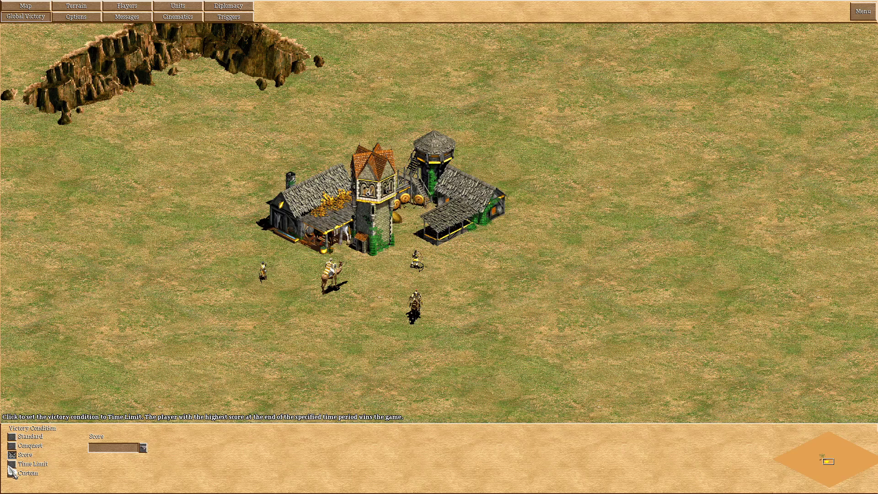
pyautogui.click(11, 465)
pyautogui.click(12, 436)
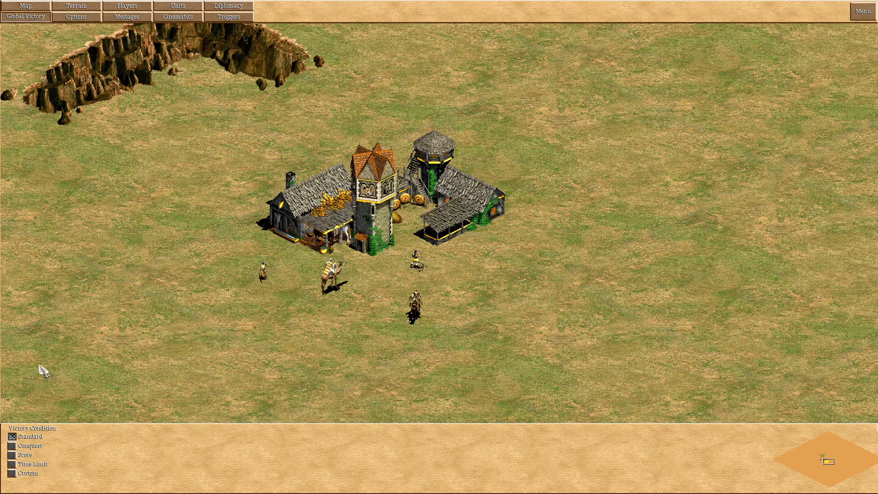
# - Disable the Barracks building for Player 1 in the scenario options and browse the remaining buildings
pyautogui.click(76, 16)
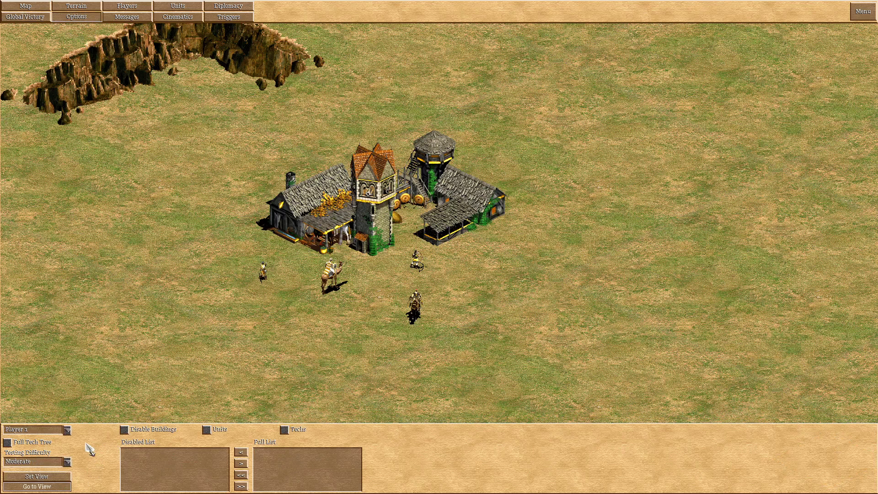
pyautogui.click(68, 430)
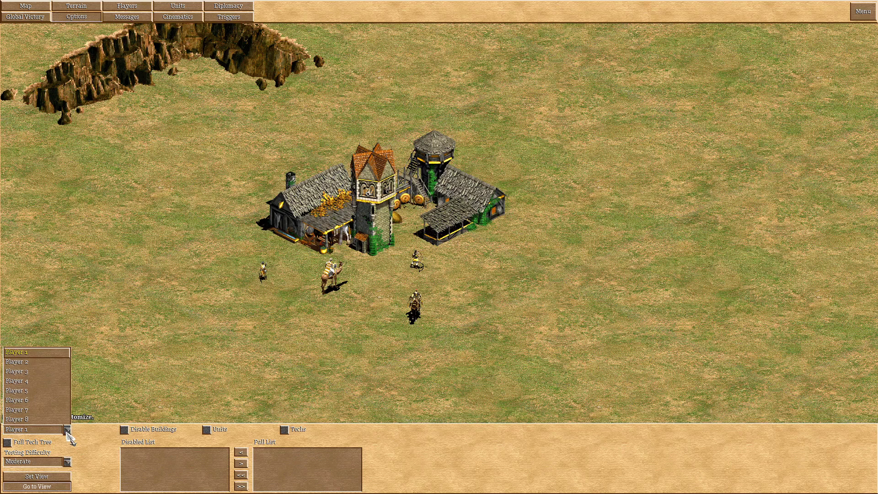
pyautogui.click(36, 354)
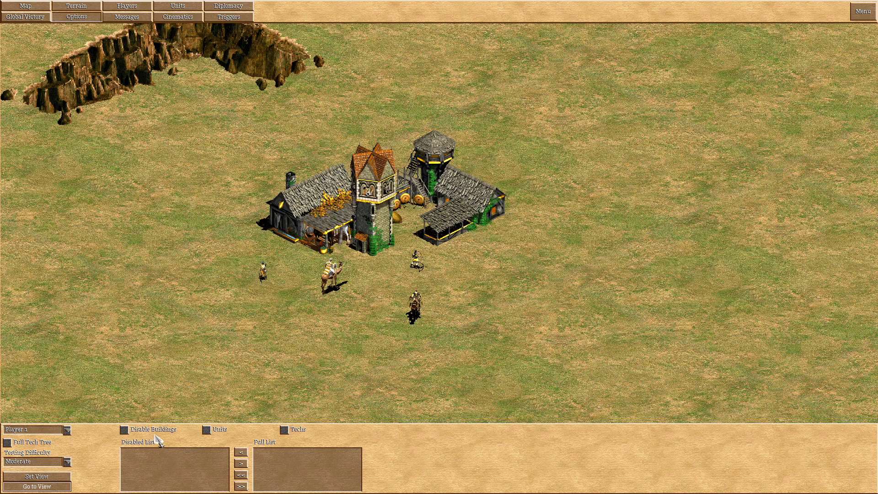
pyautogui.click(125, 429)
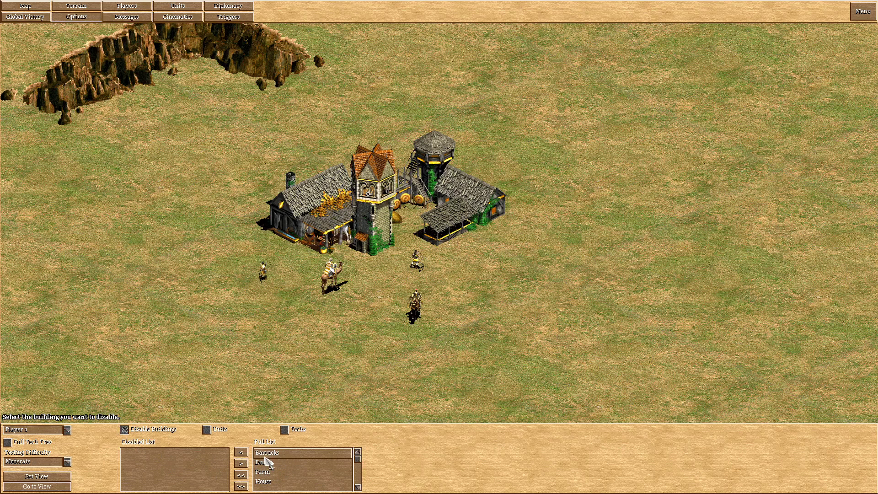
pyautogui.click(241, 453)
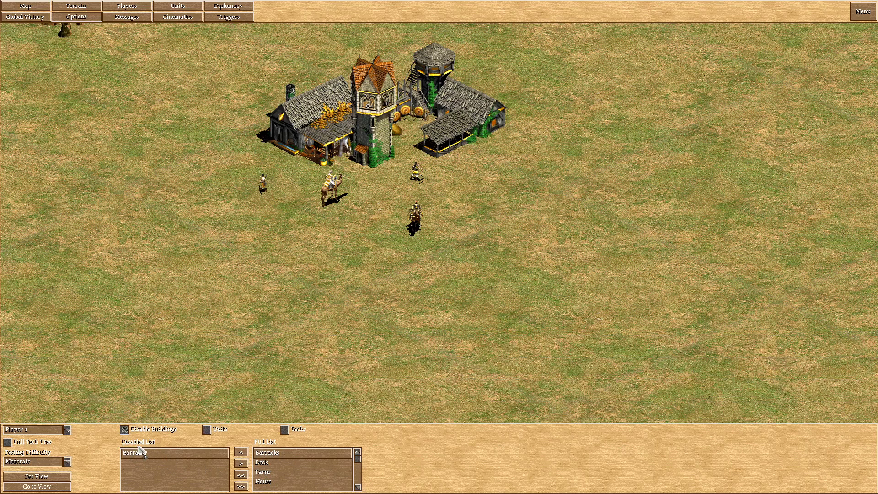
pyautogui.scroll(-3, 274, 477)
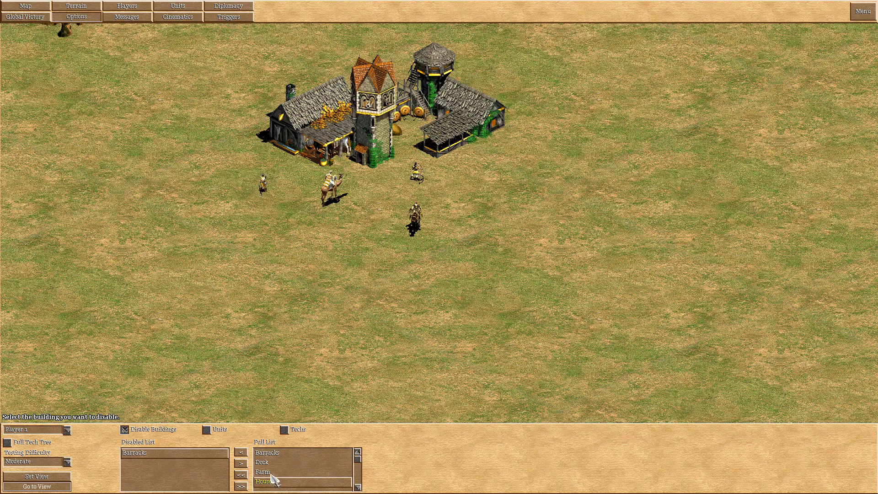
pyautogui.click(359, 476)
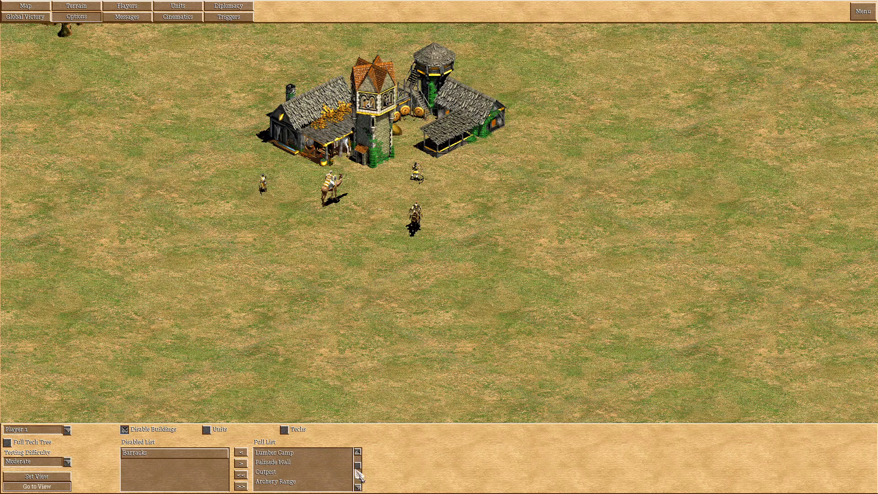
# - Look over the units available for disabling and disable the Murder Holes technology for Player 1
pyautogui.click(206, 429)
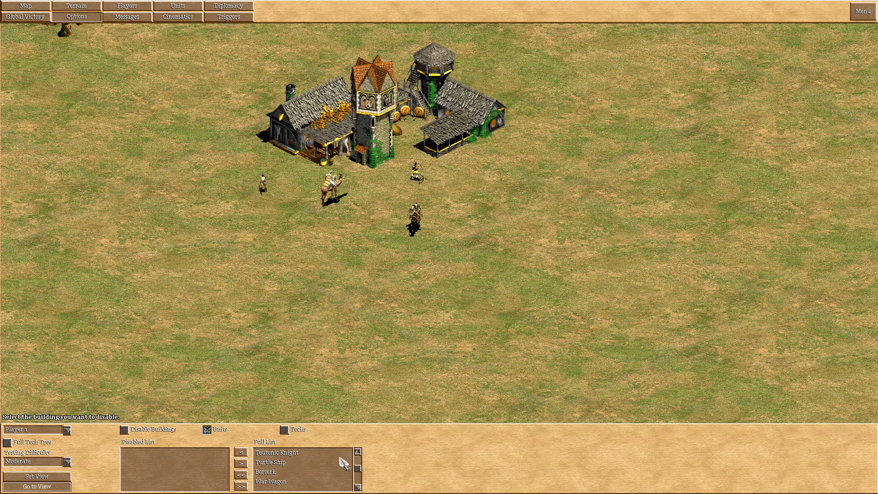
pyautogui.click(284, 430)
pyautogui.scroll(-5, 359, 464)
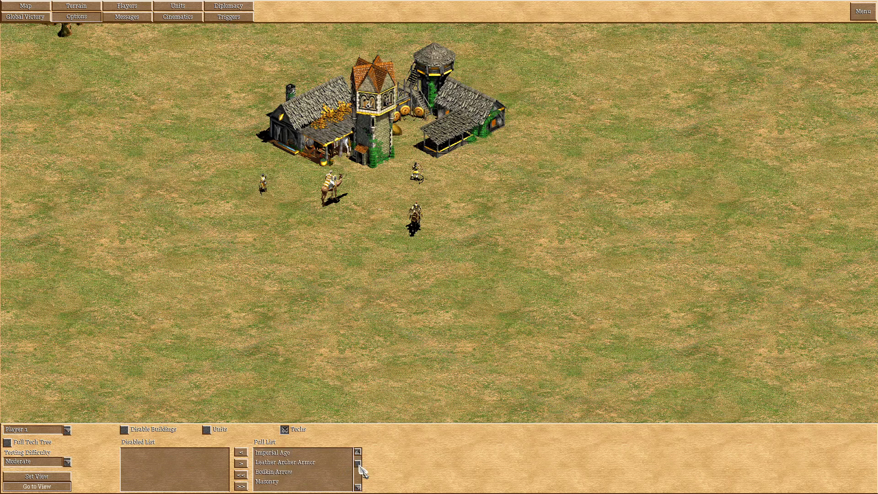
pyautogui.click(277, 453)
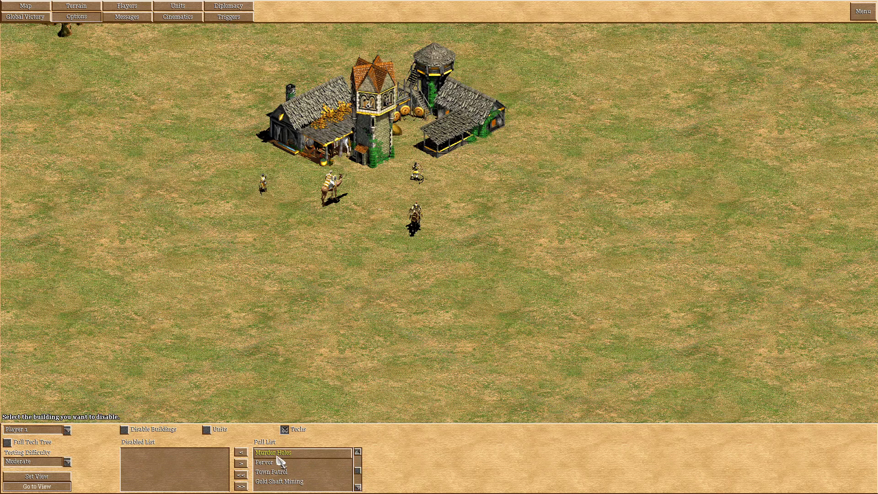
pyautogui.click(241, 453)
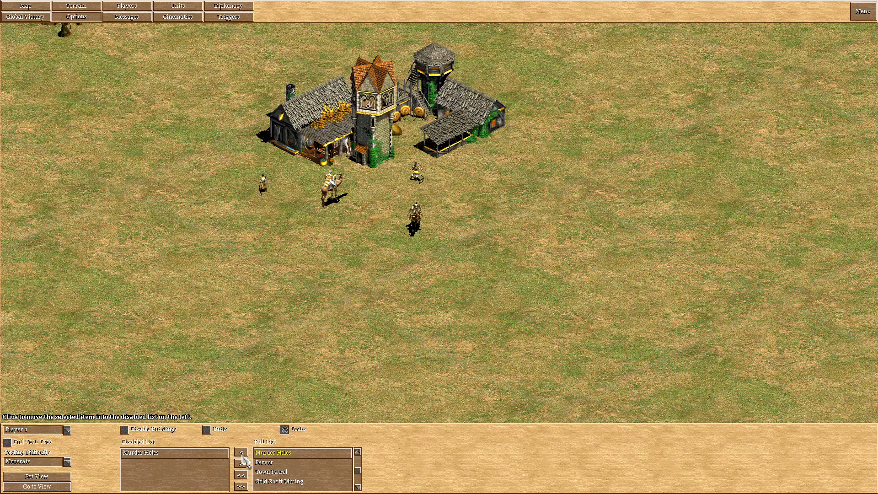
# - Disable all technologies for Player 1
pyautogui.click(255, 463)
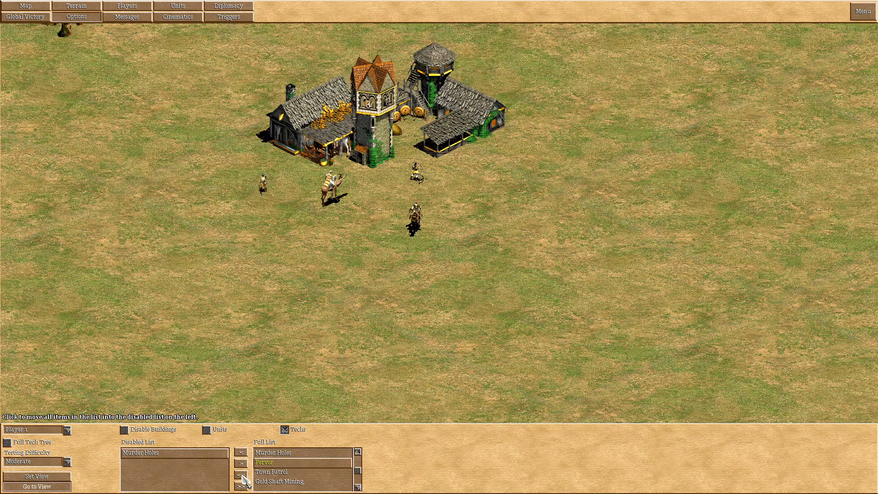
pyautogui.click(242, 476)
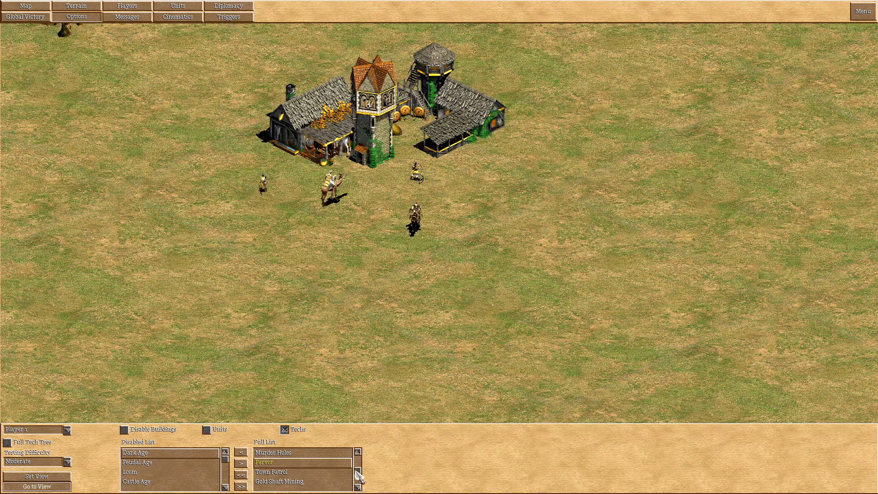
pyautogui.moveTo(359, 471); pyautogui.dragTo(359, 455)
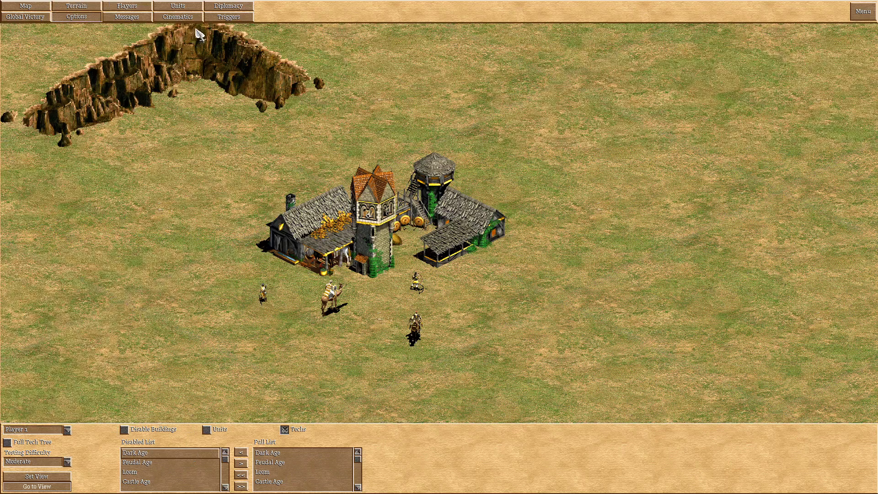
pyautogui.click(228, 16)
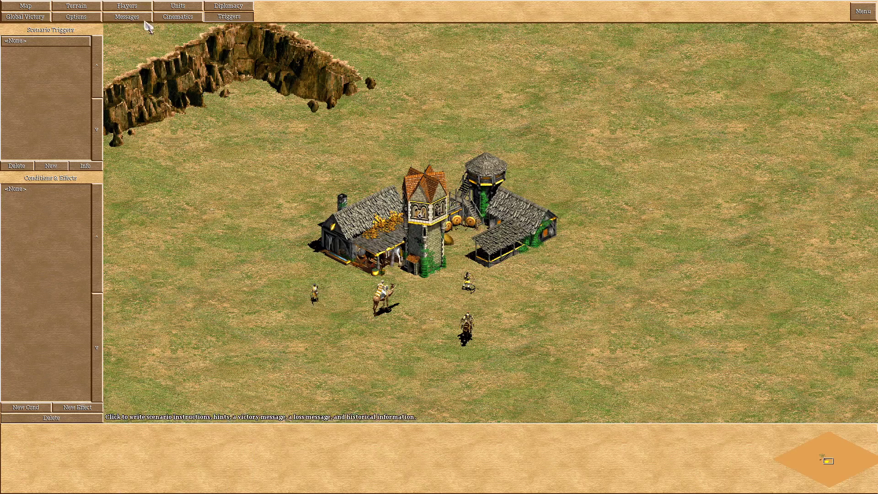
pyautogui.click(25, 16)
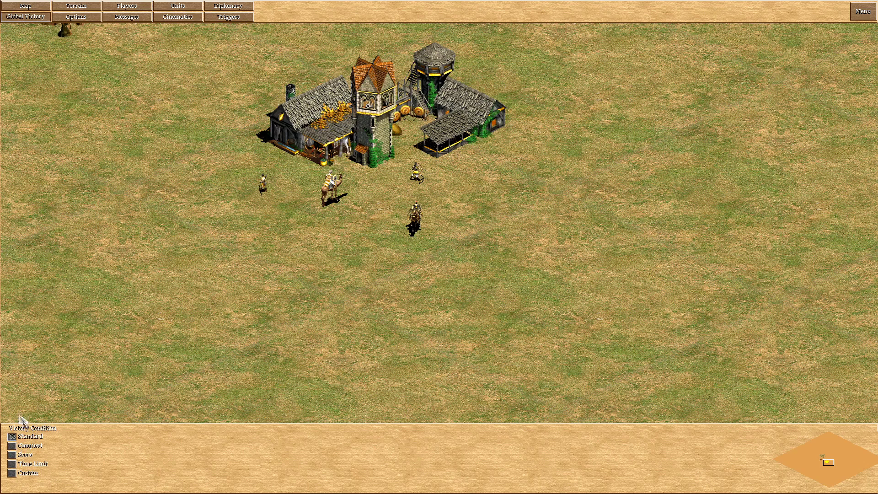
pyautogui.click(79, 17)
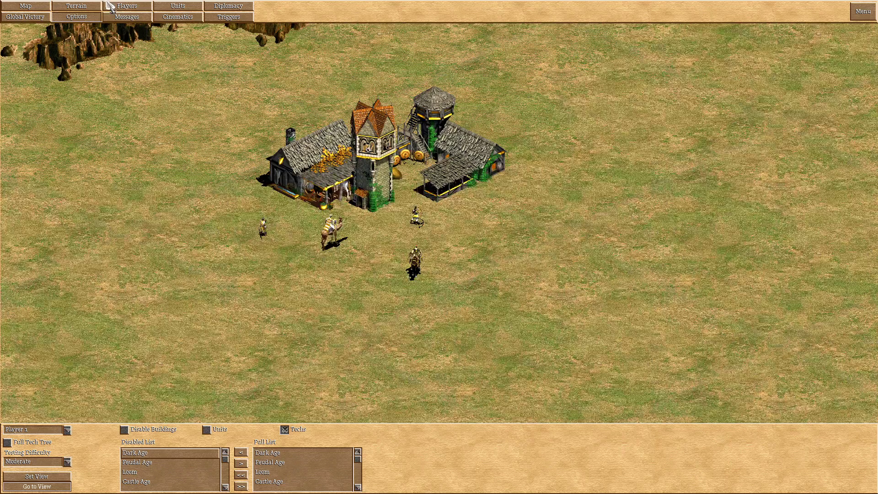
# - Examine the Scenario Instructions, Hints and Victory message sections and the scenario's cinematics settings
pyautogui.click(130, 16)
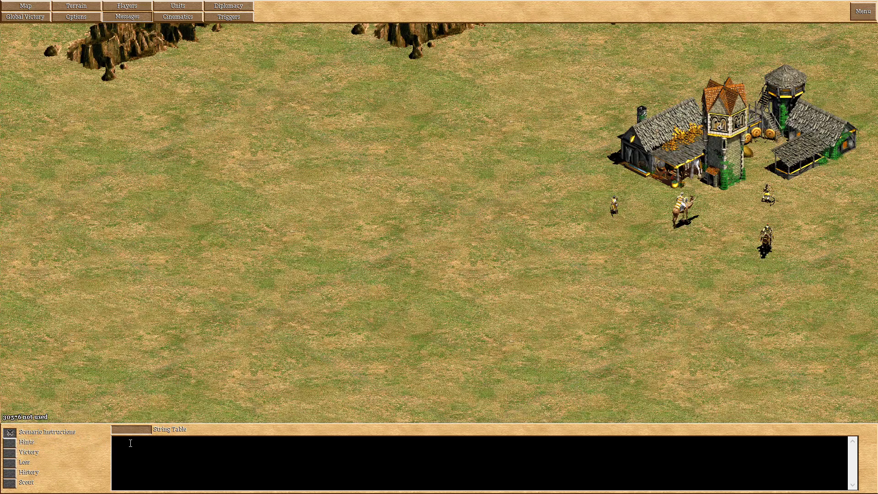
pyautogui.click(11, 442)
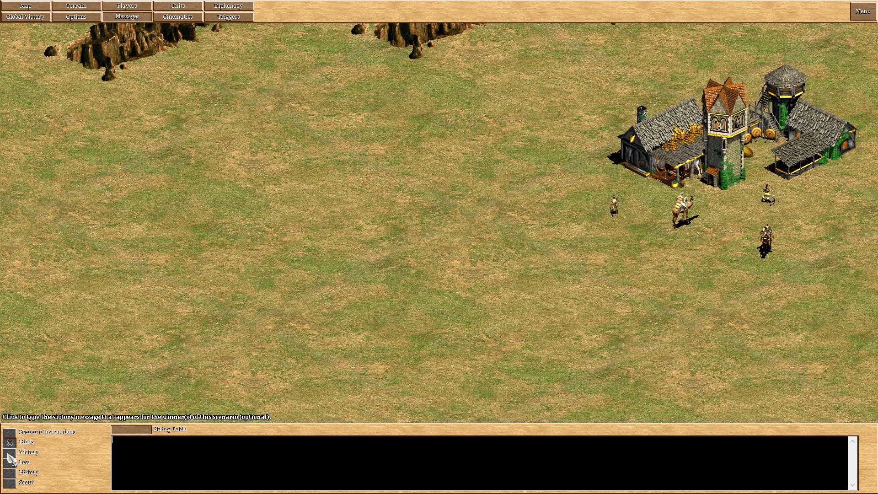
pyautogui.click(11, 482)
pyautogui.click(10, 463)
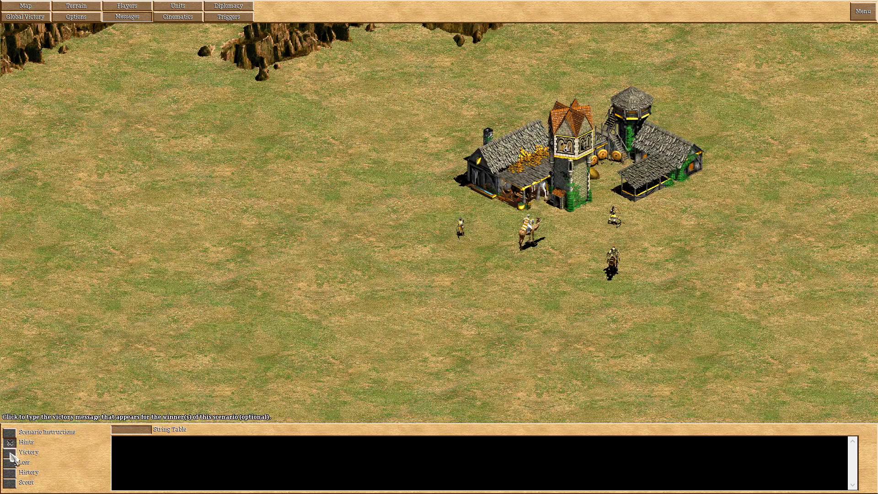
pyautogui.click(10, 452)
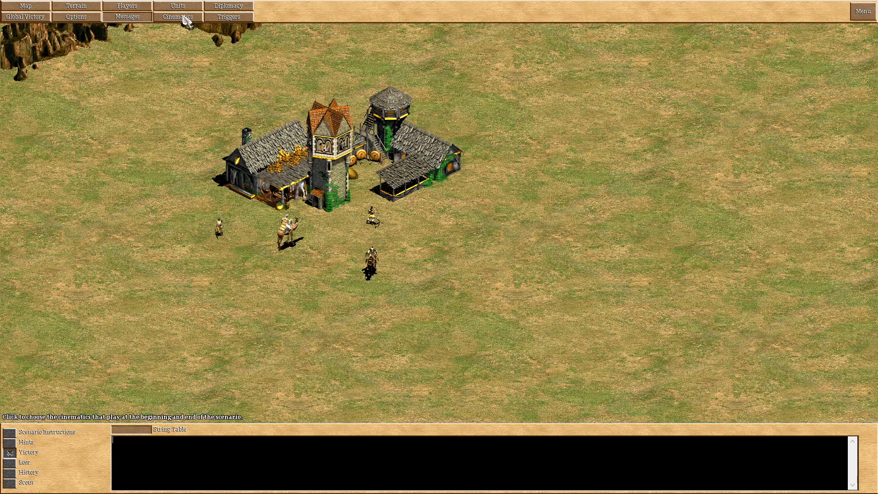
pyautogui.click(185, 17)
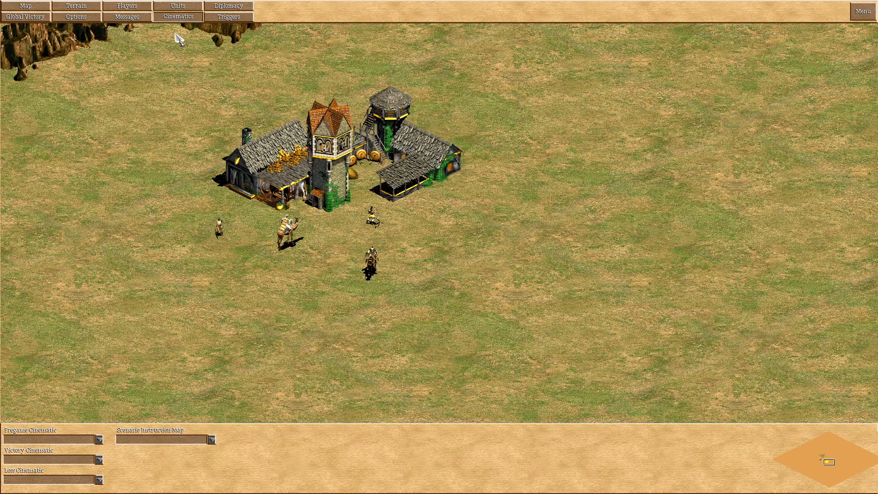
# - Add nine new triggers to the scenario
pyautogui.click(231, 18)
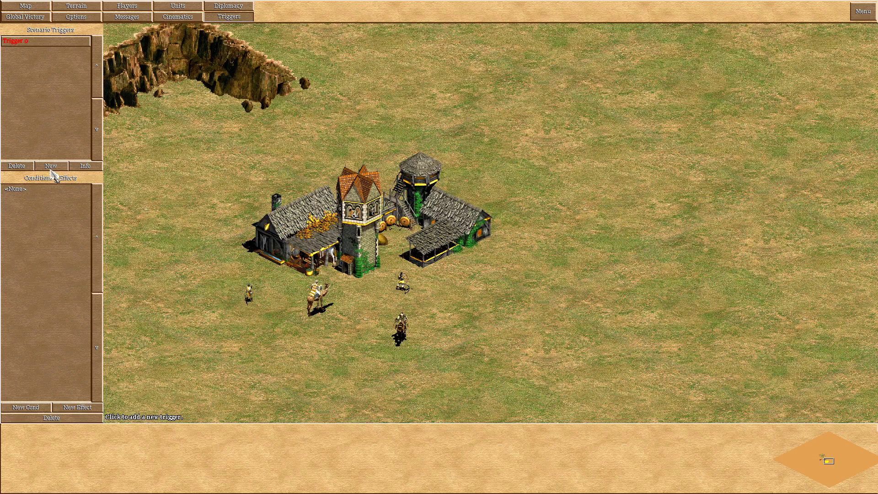
pyautogui.click(32, 40)
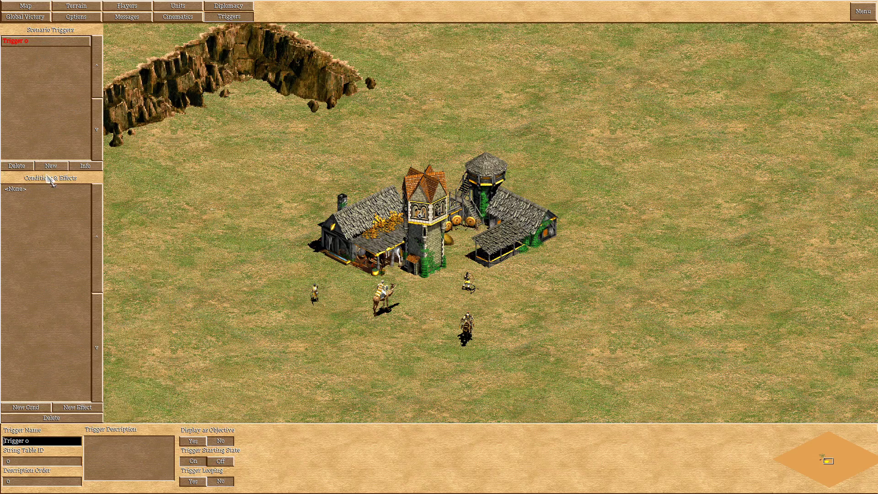
pyautogui.click(48, 166)
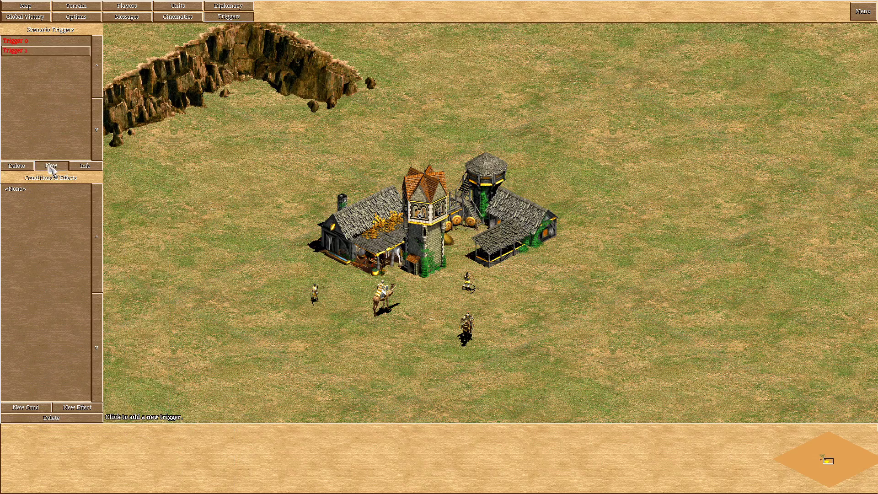
pyautogui.click(49, 166)
pyautogui.click(49, 166)
pyautogui.click(49, 166)
pyautogui.click(49, 166)
pyautogui.click(48, 166)
pyautogui.click(49, 166)
pyautogui.click(49, 166)
pyautogui.click(37, 51)
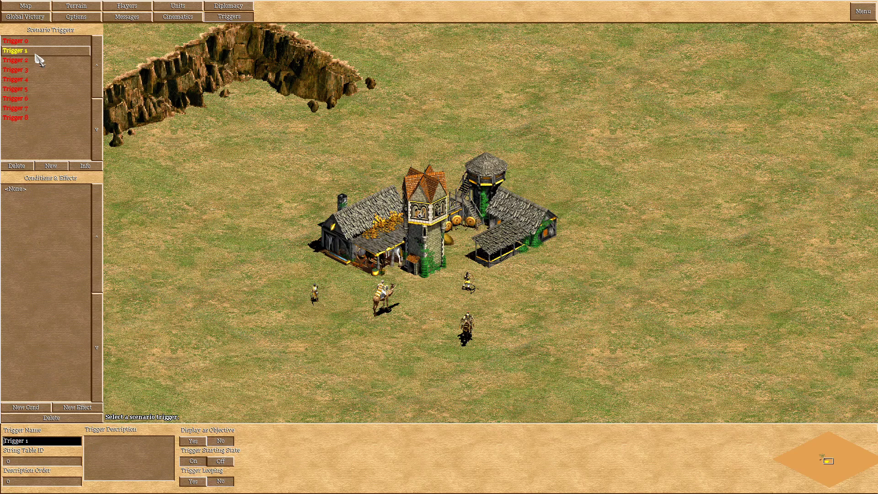
pyautogui.click(37, 90)
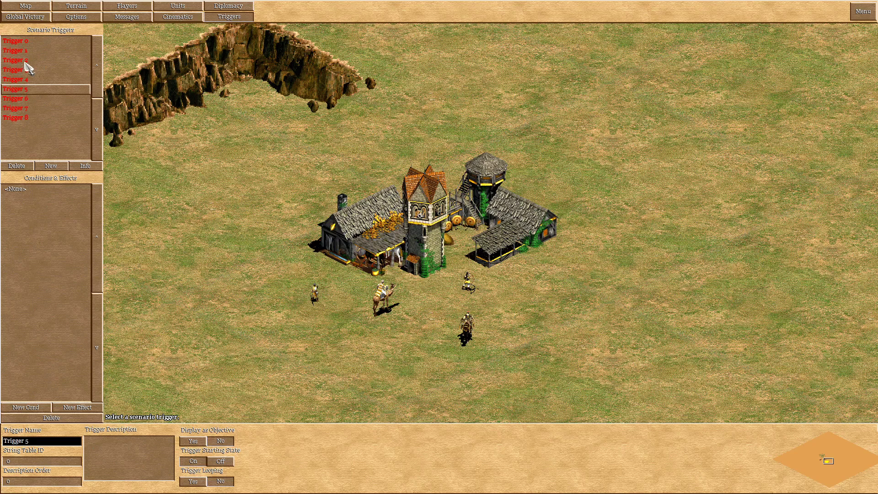
pyautogui.click(27, 50)
pyautogui.click(24, 60)
pyautogui.click(21, 71)
pyautogui.click(27, 90)
# - Rename the first scenario trigger, Trigger 0, as "Demo 1"
pyautogui.click(22, 42)
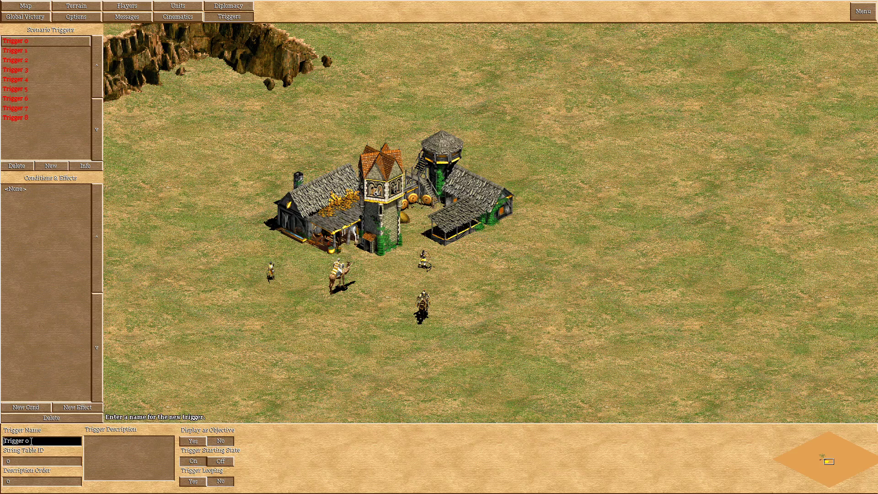
pyautogui.moveTo(43, 439); pyautogui.dragTo(0, 443)
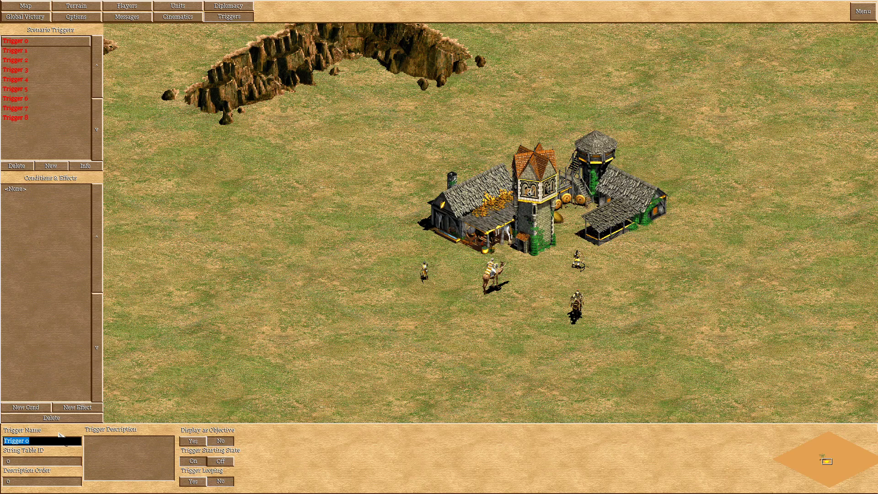
pyautogui.write('Demo 1')
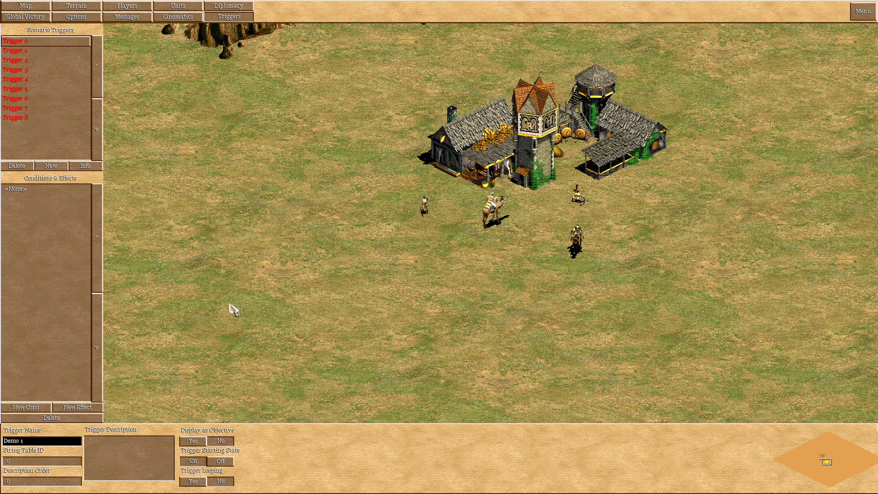
# - Add one new condition and one new effect to the Demo 1 trigger
pyautogui.click(45, 43)
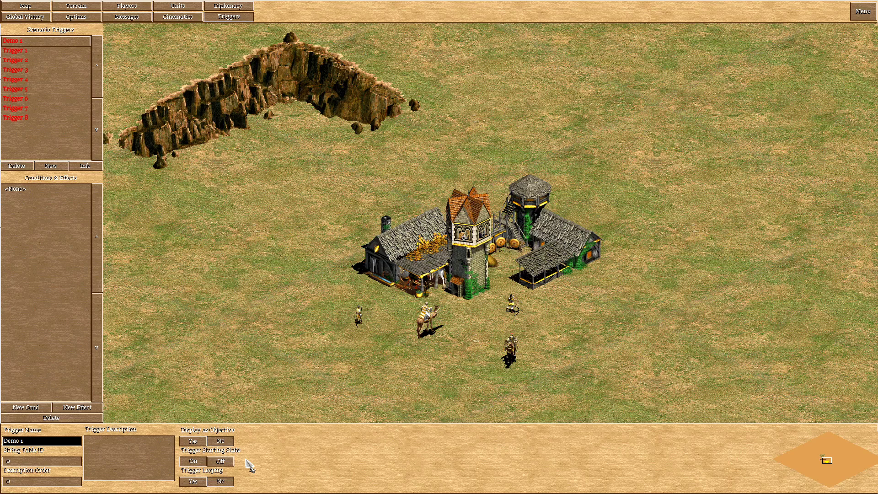
pyautogui.click(222, 463)
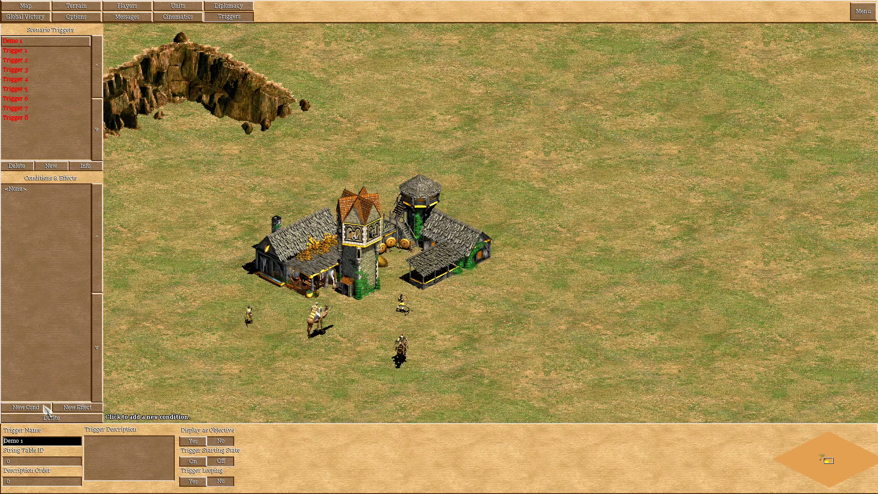
pyautogui.click(37, 375)
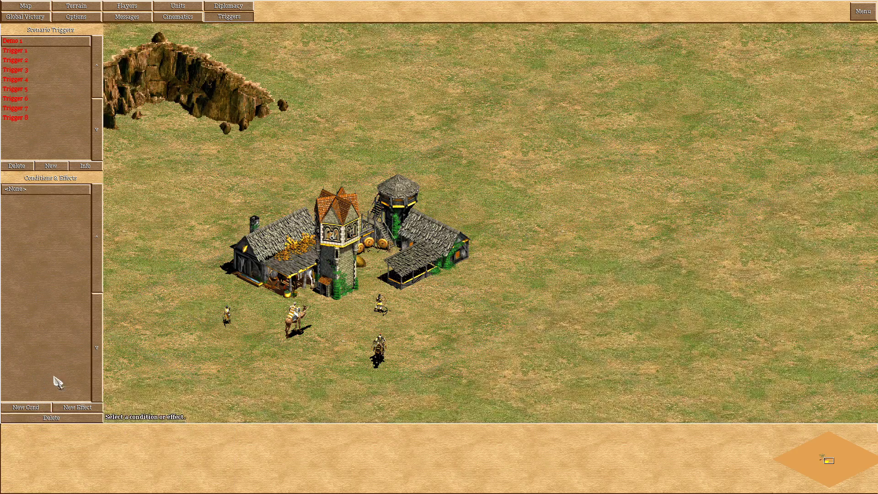
pyautogui.click(30, 409)
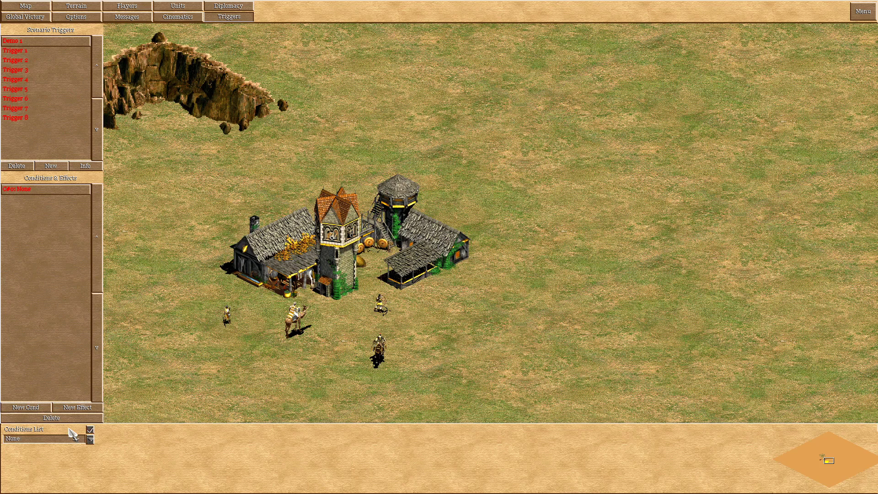
pyautogui.click(71, 408)
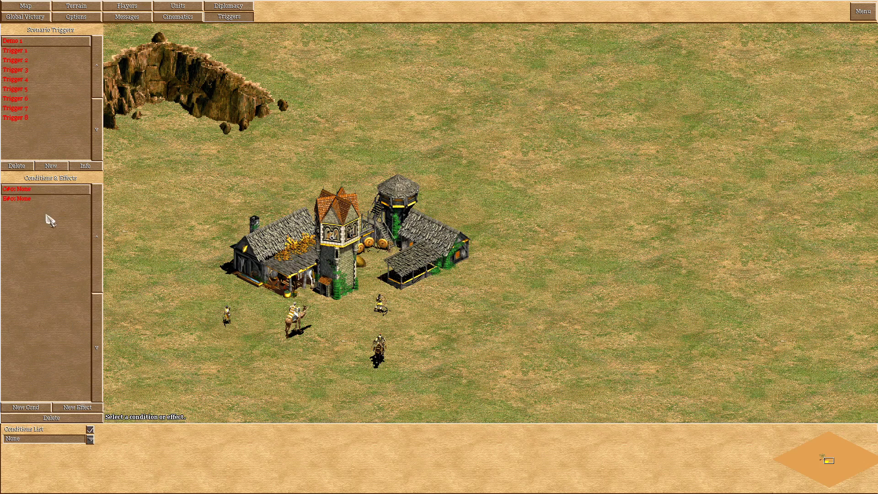
# - Set the new condition to Objects in Area with Player 1 as the source player
pyautogui.click(89, 439)
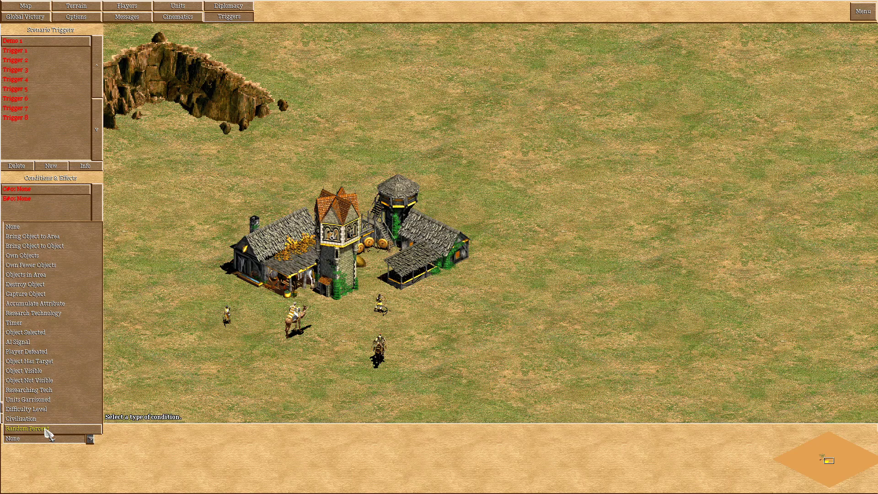
pyautogui.click(48, 276)
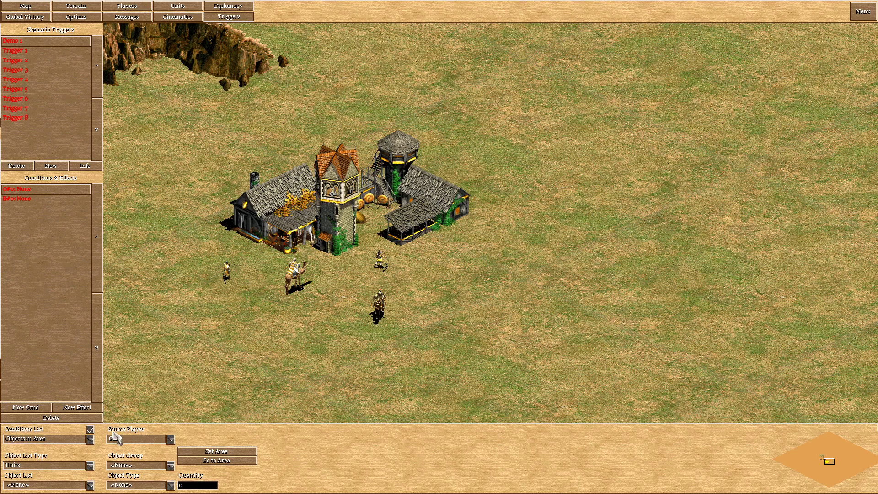
pyautogui.click(171, 439)
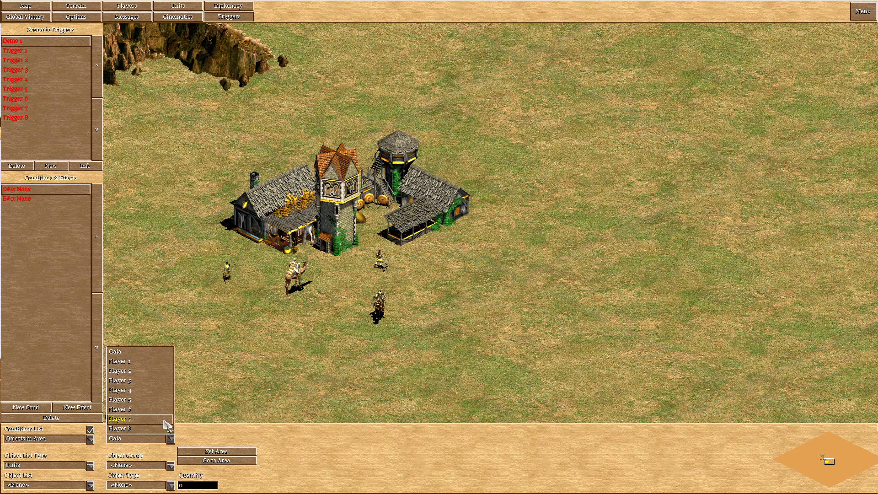
pyautogui.click(142, 364)
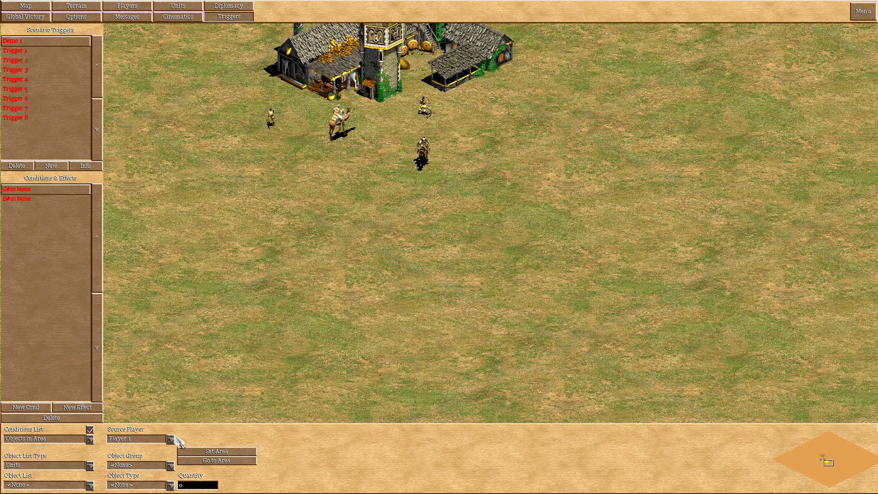
# - Switch the condition's source player to Player 2 and back to Player 1
pyautogui.click(170, 439)
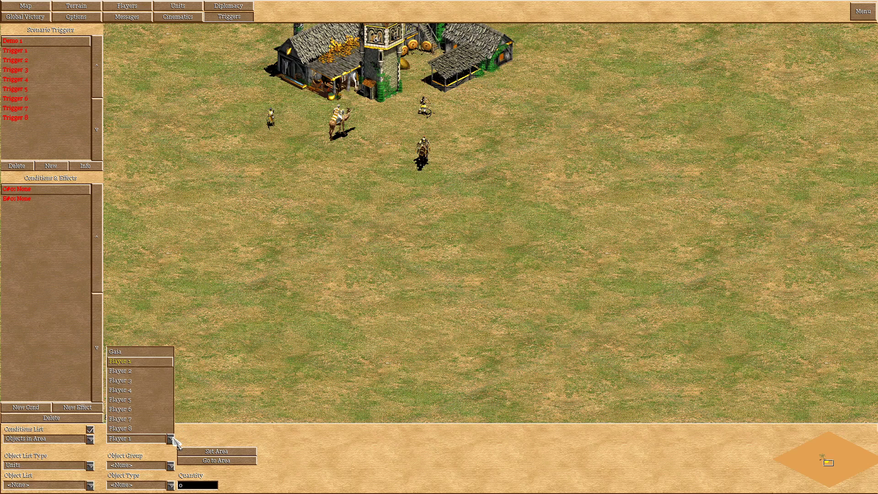
pyautogui.click(143, 361)
pyautogui.click(171, 440)
pyautogui.click(142, 372)
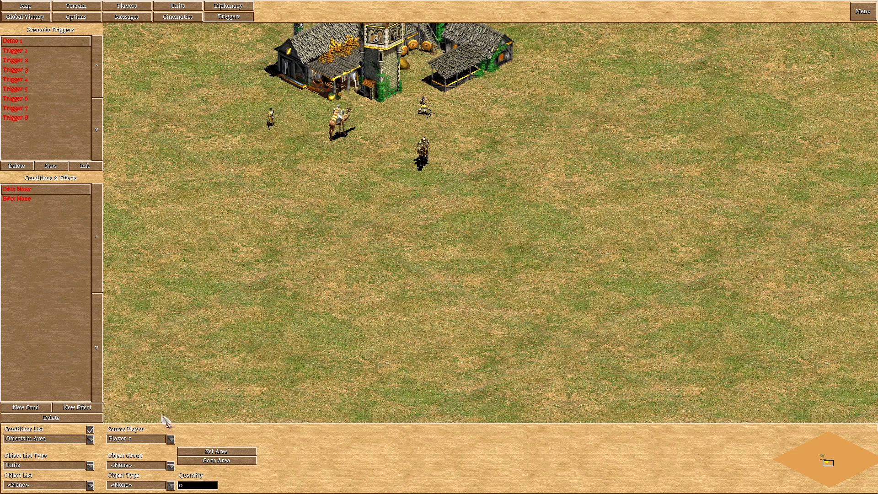
pyautogui.click(170, 439)
pyautogui.click(144, 362)
pyautogui.click(170, 440)
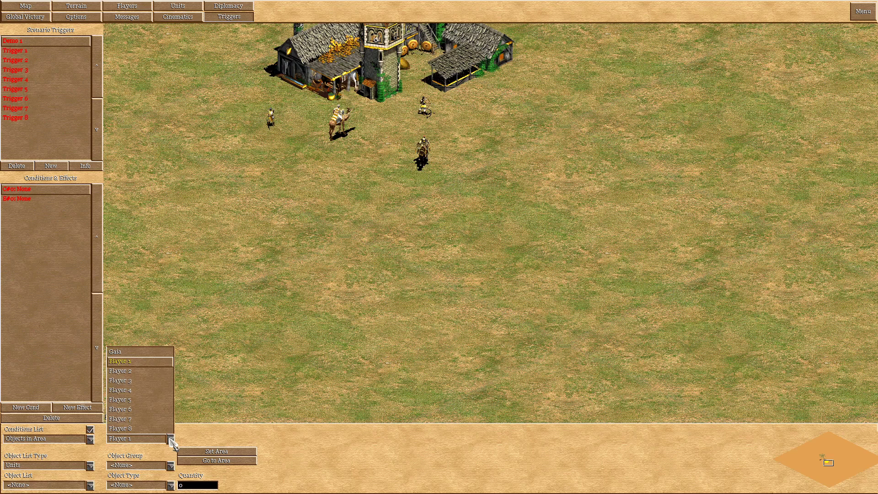
pyautogui.click(141, 363)
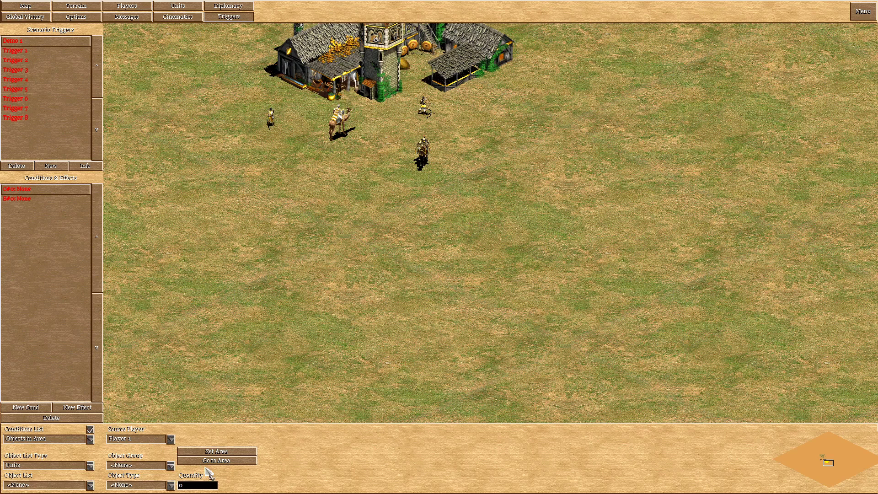
# - Set the Objects in Area condition's quantity to 1
pyautogui.click(194, 484)
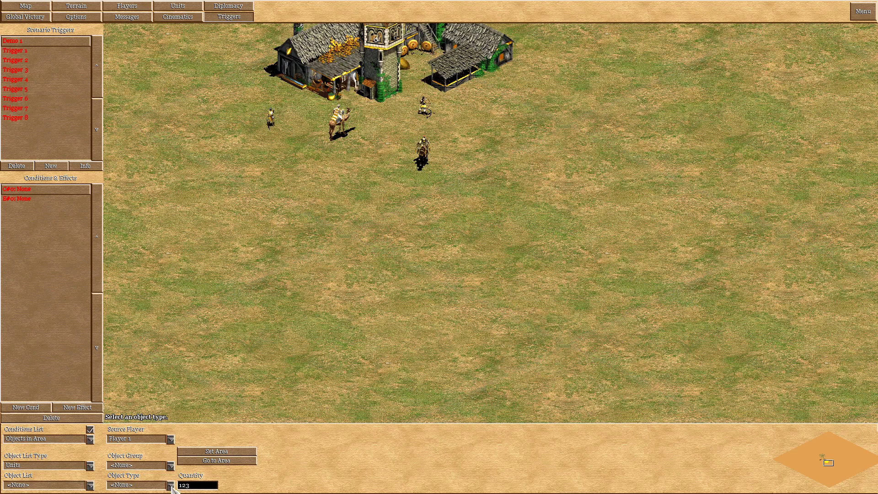
pyautogui.moveTo(193, 484); pyautogui.dragTo(169, 479)
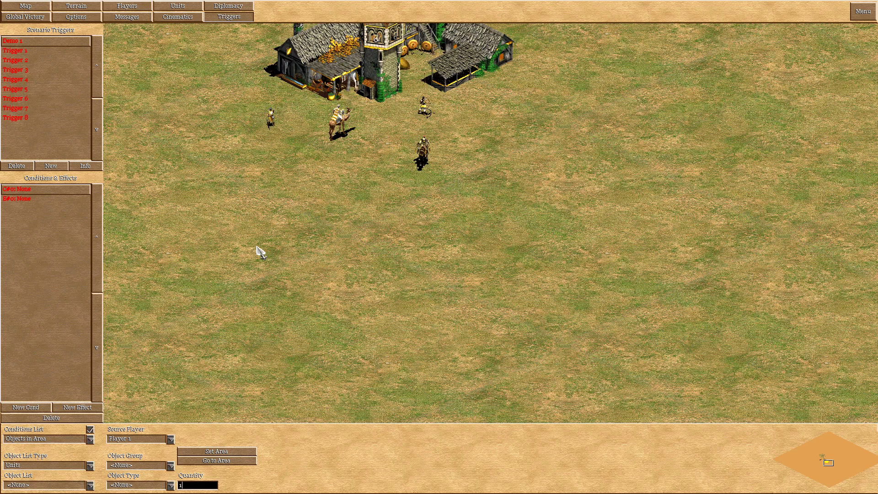
pyautogui.click(22, 192)
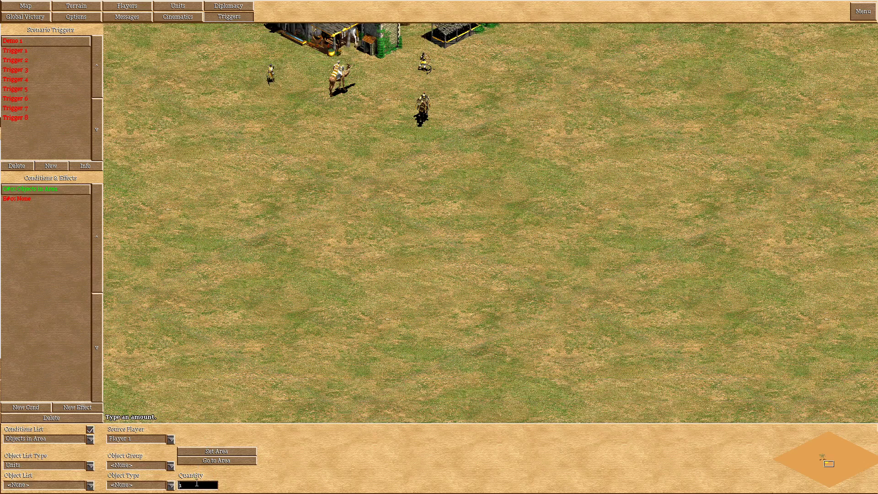
pyautogui.moveTo(197, 484); pyautogui.dragTo(151, 481)
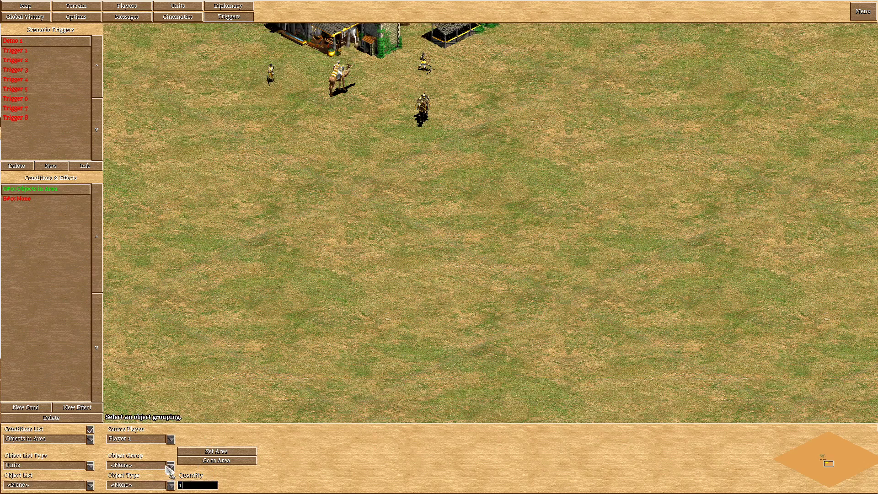
# - Define the condition's area as a large diamond of open grass south of the existing units and go to it
pyautogui.click(222, 458)
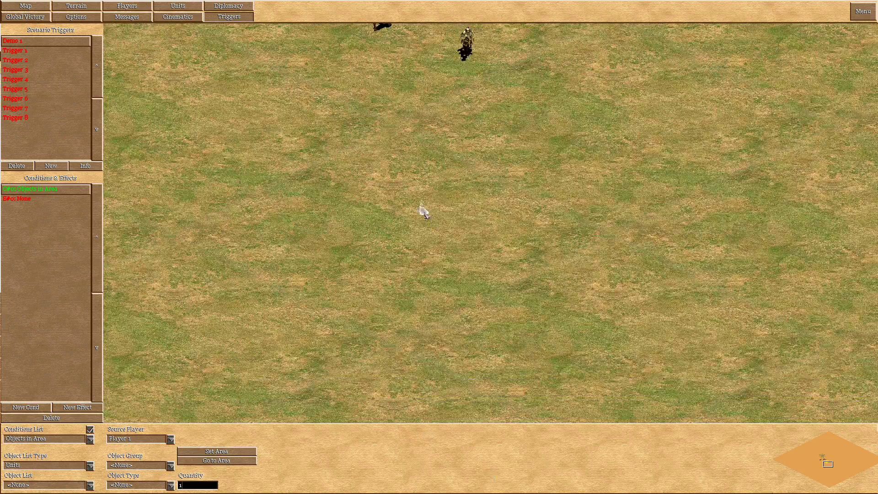
pyautogui.moveTo(421, 207); pyautogui.dragTo(473, 48)
pyautogui.moveTo(511, 7); pyautogui.dragTo(539, 322)
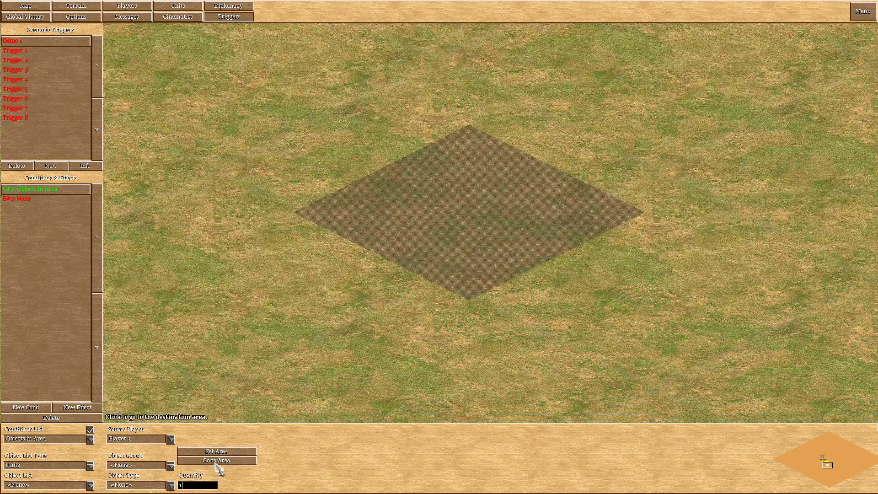
pyautogui.click(213, 460)
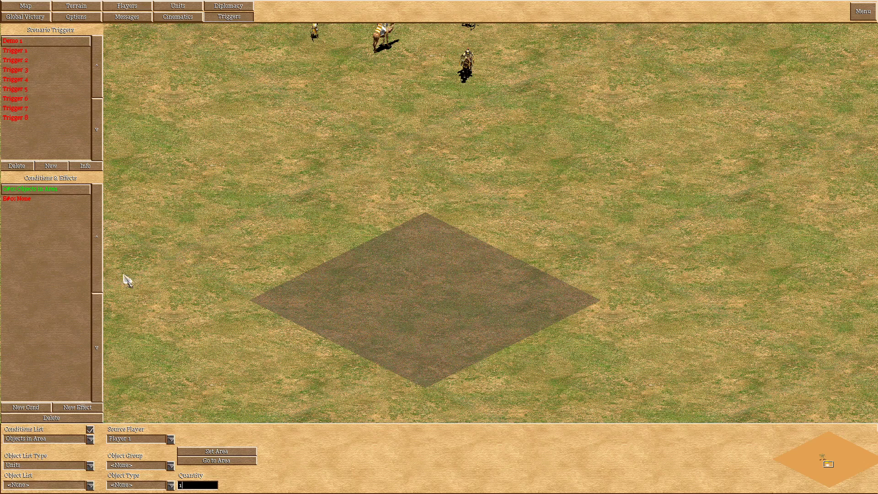
# - Paint Dirt 1 terrain with the Tiny brush as a rough ring and central patch on the grass south of the units
pyautogui.click(81, 8)
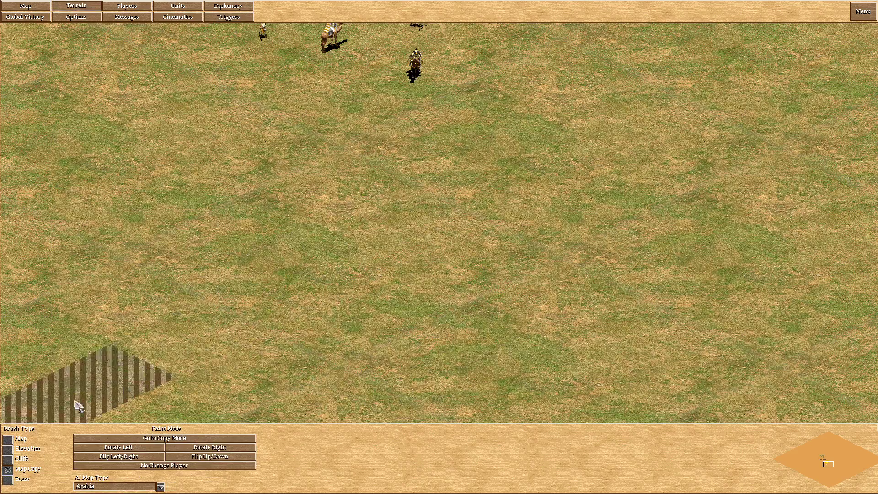
pyautogui.click(8, 440)
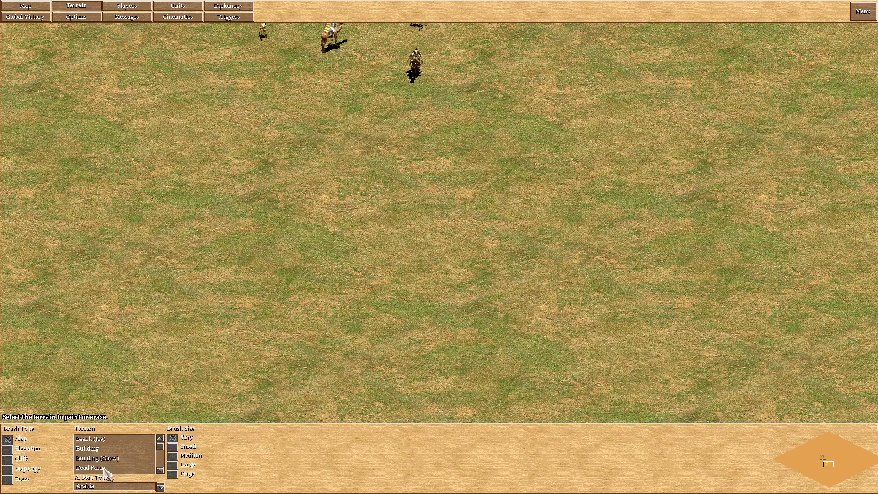
pyautogui.click(103, 468)
pyautogui.moveTo(320, 240); pyautogui.dragTo(298, 254)
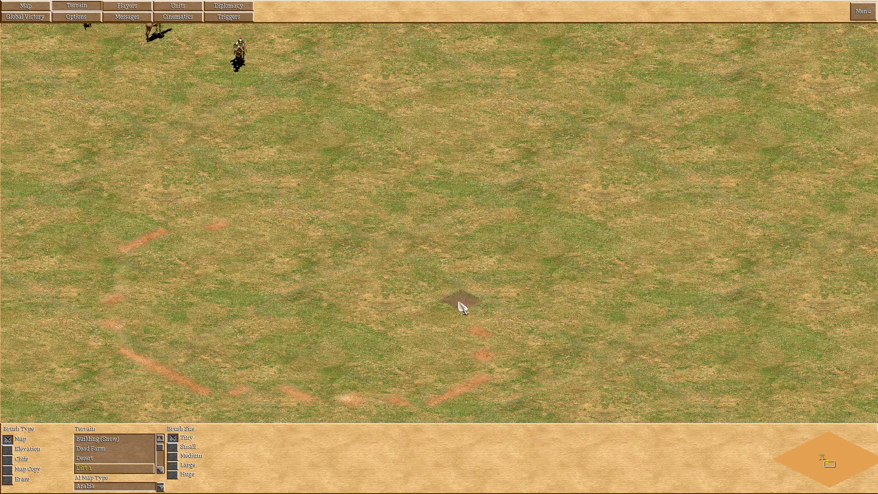
pyautogui.moveTo(458, 303)
pyautogui.mouseDown()
pyautogui.moveTo(218, 199)
pyautogui.moveTo(180, 265)
pyautogui.moveTo(326, 252)
pyautogui.moveTo(187, 296)
pyautogui.moveTo(208, 270)
pyautogui.moveTo(290, 290)
pyautogui.moveTo(302, 269)
pyautogui.moveTo(209, 275)
pyautogui.moveTo(284, 259)
pyautogui.moveTo(337, 345)
pyautogui.mouseUp()
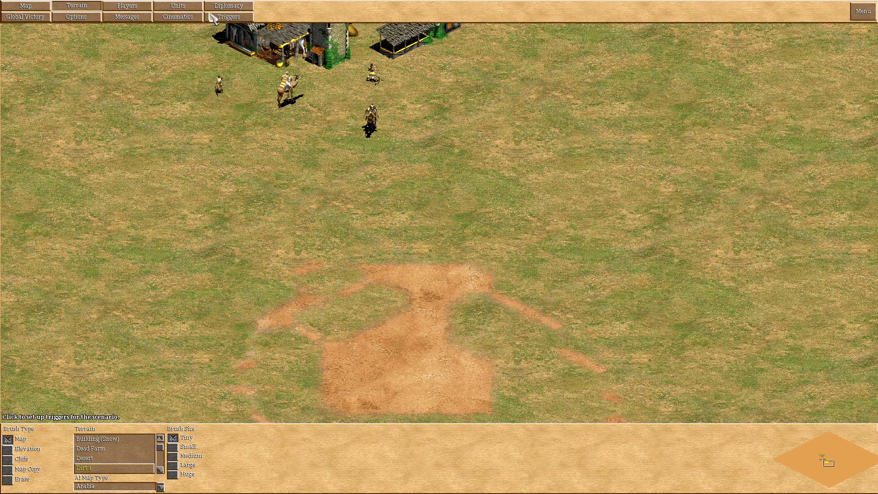
# - Place an Elite Samurai for Player 1 on the grass south of the dirt ring
pyautogui.click(178, 6)
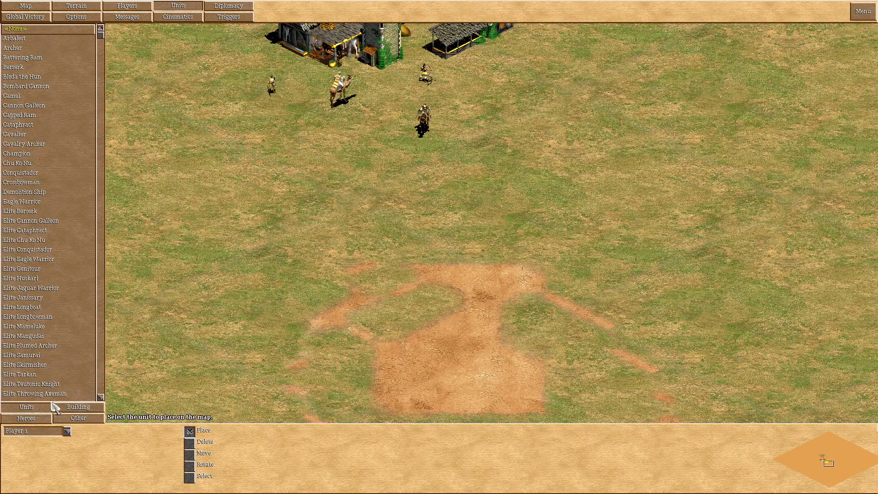
pyautogui.click(28, 356)
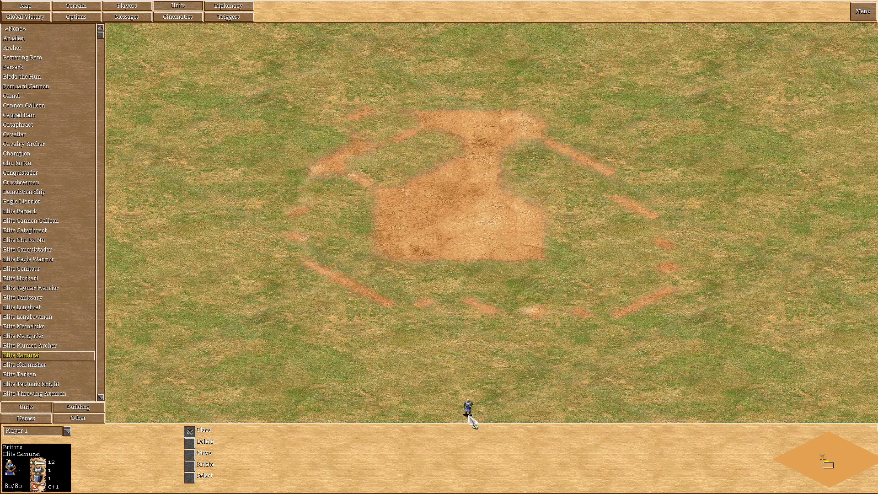
pyautogui.click(469, 410)
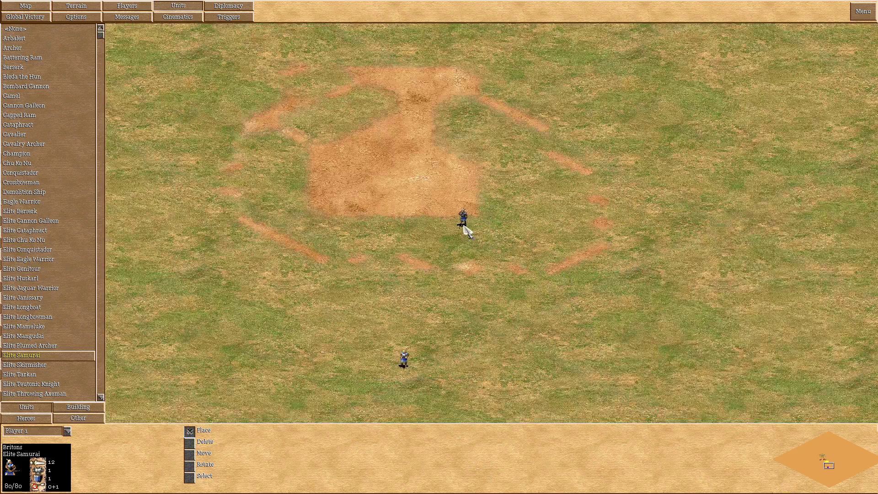
# - Place a Flag C for Player 8 in the middle of the dirt patch
pyautogui.click(77, 417)
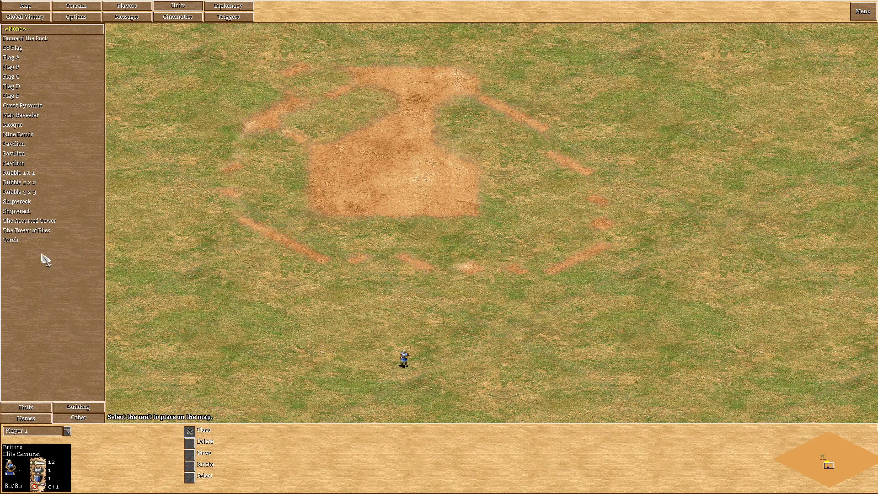
pyautogui.click(14, 77)
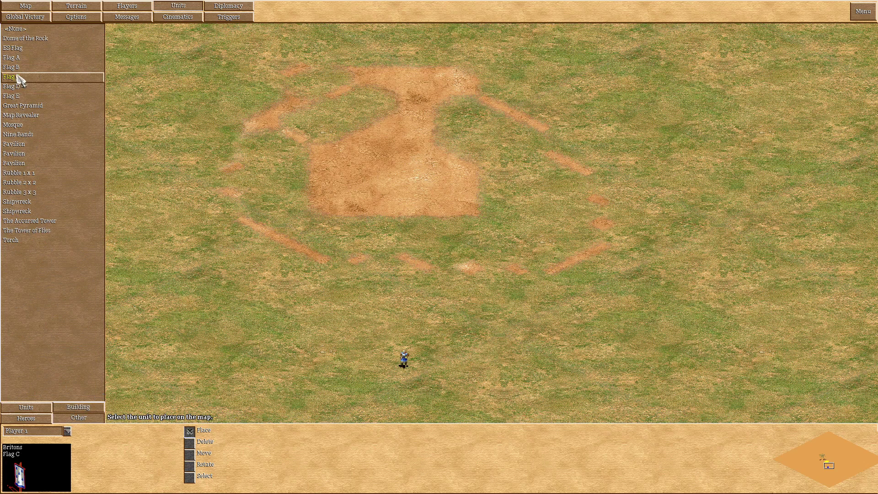
pyautogui.click(67, 431)
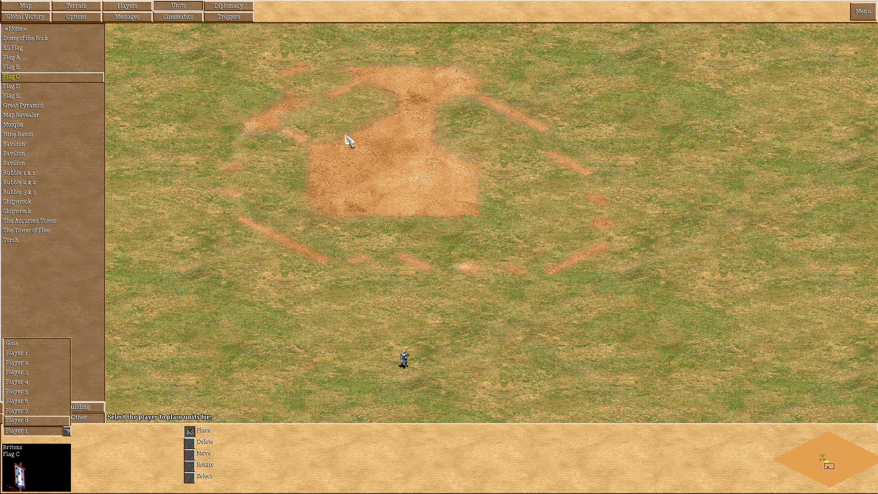
pyautogui.click(29, 353)
pyautogui.press('Up')
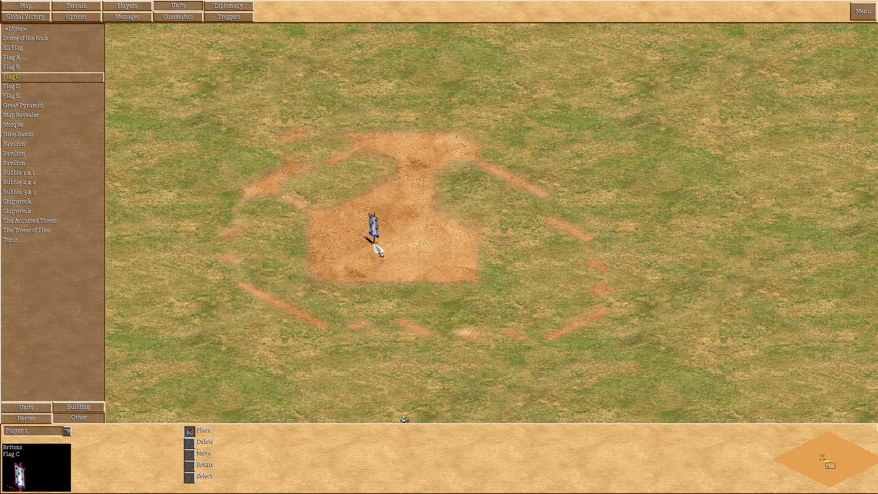
pyautogui.moveTo(399, 319); pyautogui.dragTo(309, 378, button='middle')
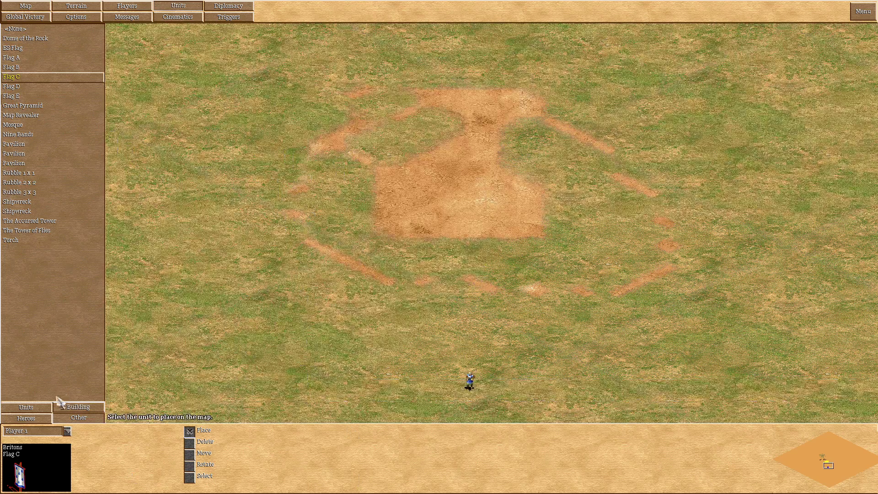
pyautogui.click(66, 431)
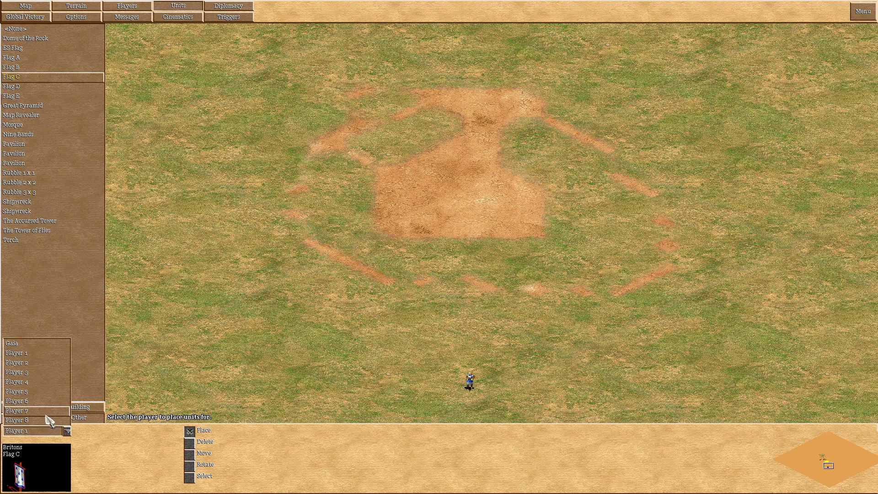
pyautogui.click(42, 365)
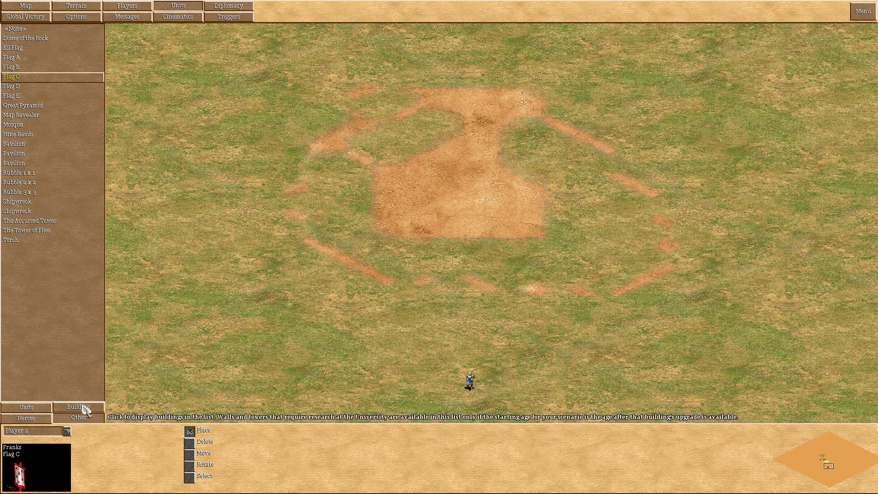
pyautogui.click(66, 431)
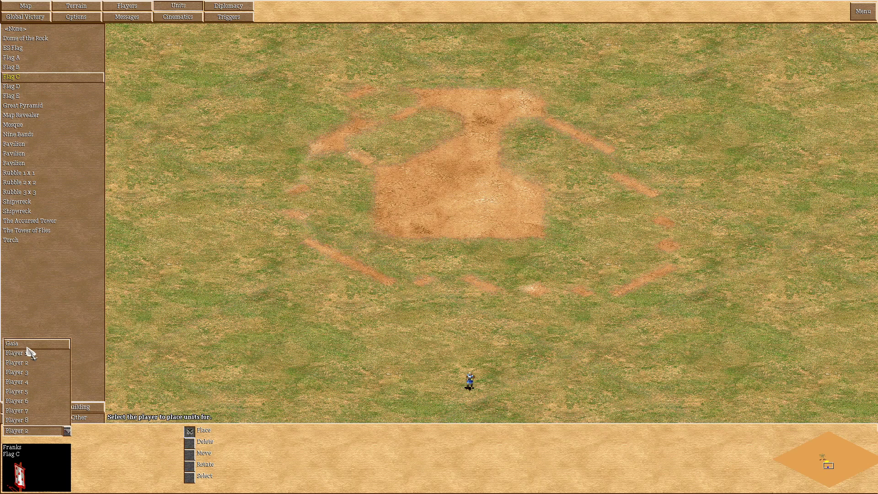
pyautogui.click(25, 420)
pyautogui.click(451, 207)
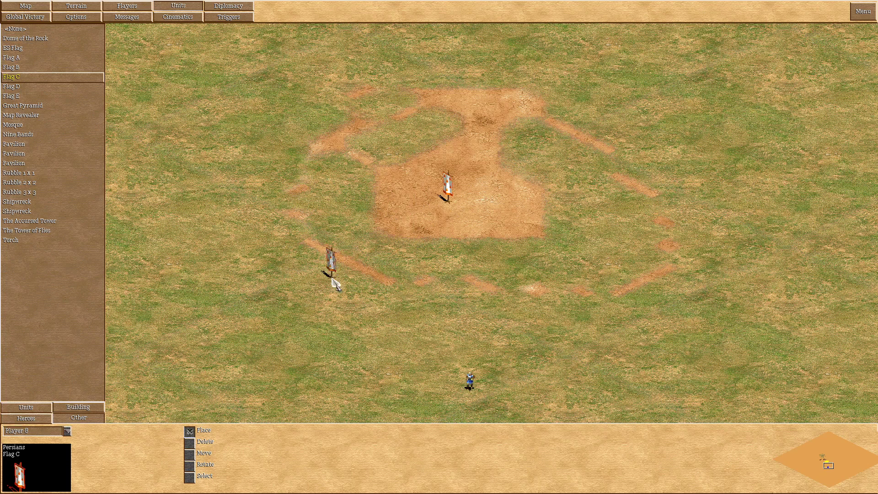
# - Open the Demo 1 trigger's Objects in Area condition and go to its area on the map
pyautogui.click(225, 17)
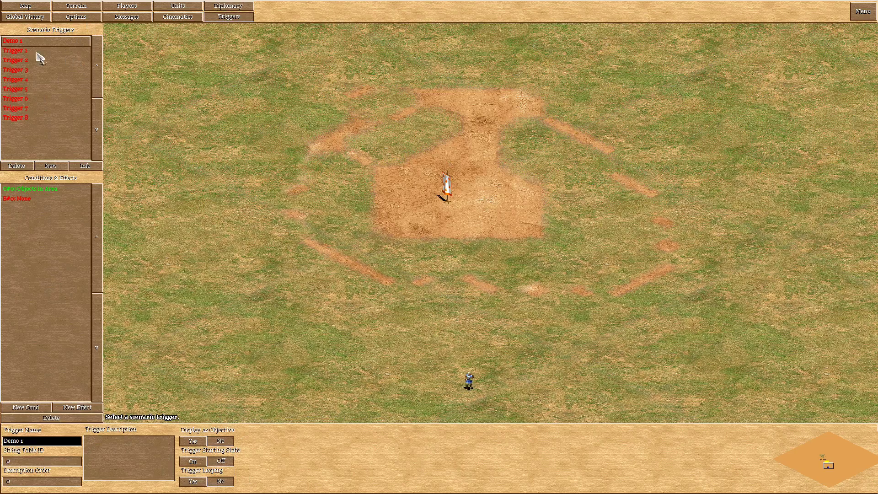
pyautogui.click(48, 188)
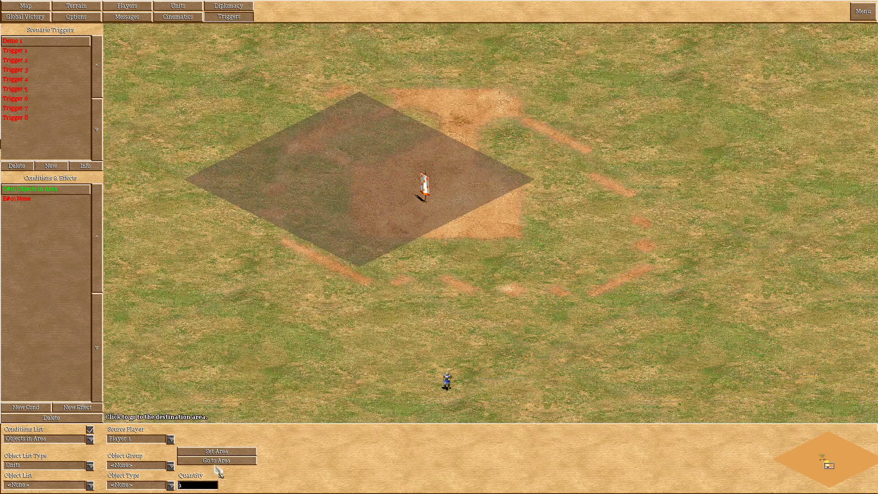
pyautogui.click(222, 462)
# - Make the trigger's empty effect a Change Object Name effect with the message "Skorpion"
pyautogui.click(34, 201)
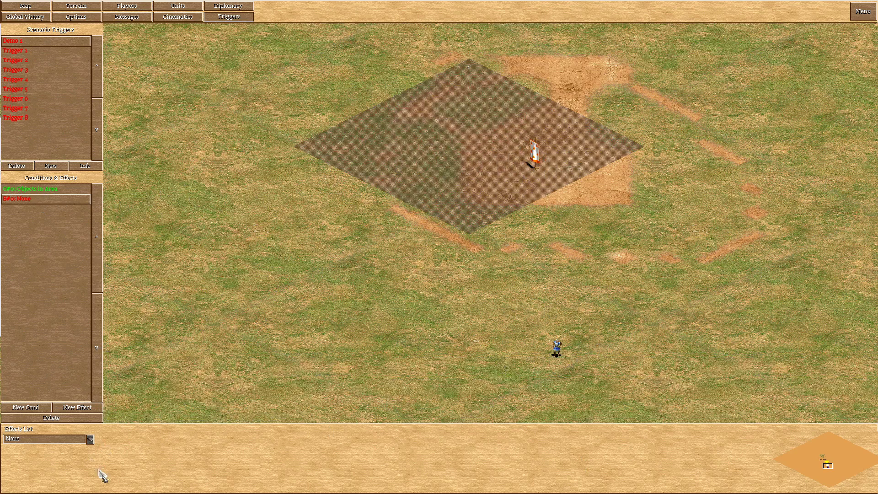
pyautogui.click(90, 439)
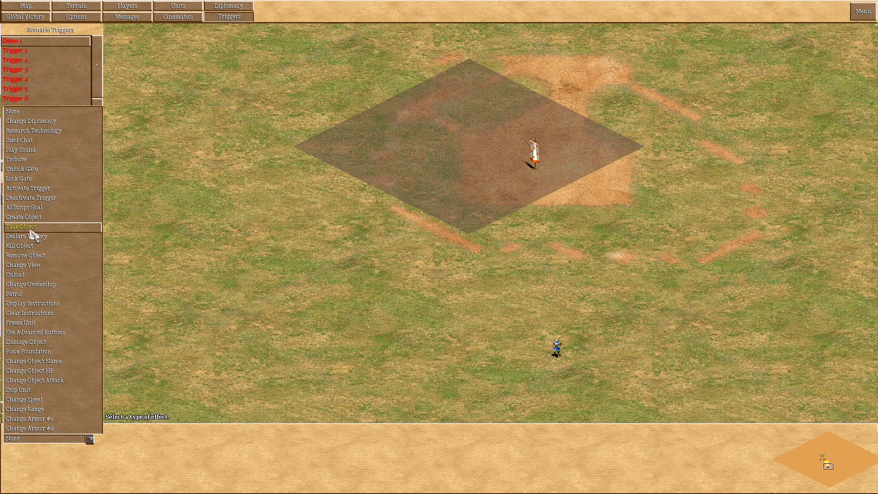
pyautogui.click(69, 362)
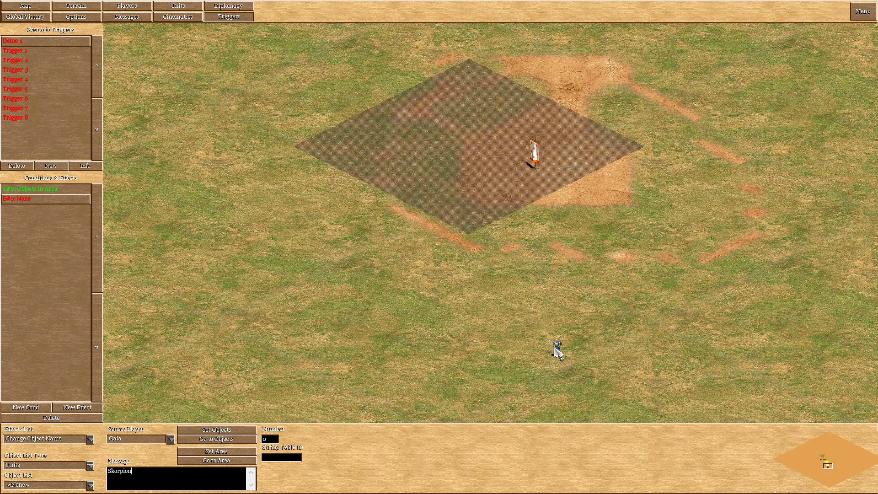
pyautogui.press('Down')
pyautogui.press('Right')
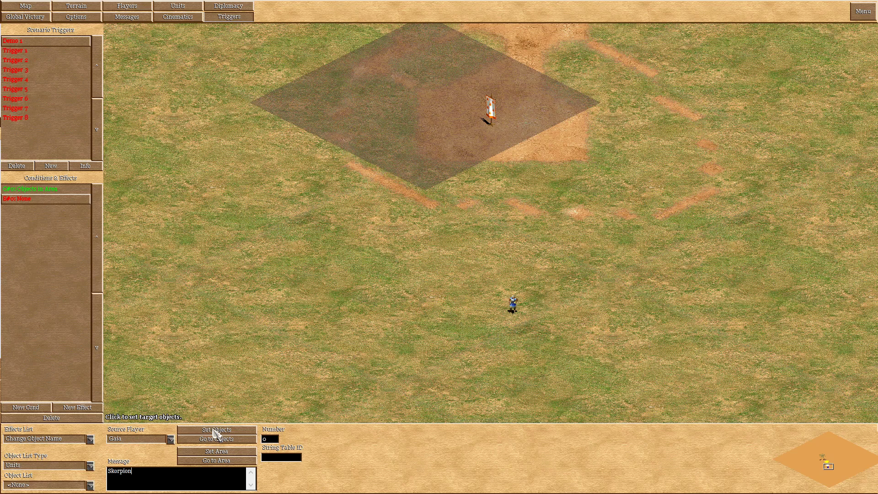
# - Assign the Elite Samurai south of the dirt ring as the rename effect's target object and go to it
pyautogui.click(215, 430)
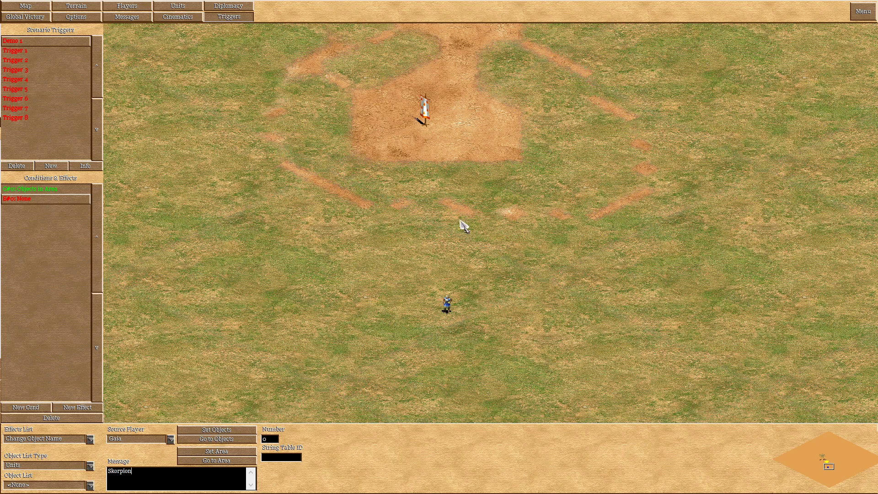
pyautogui.click(445, 305)
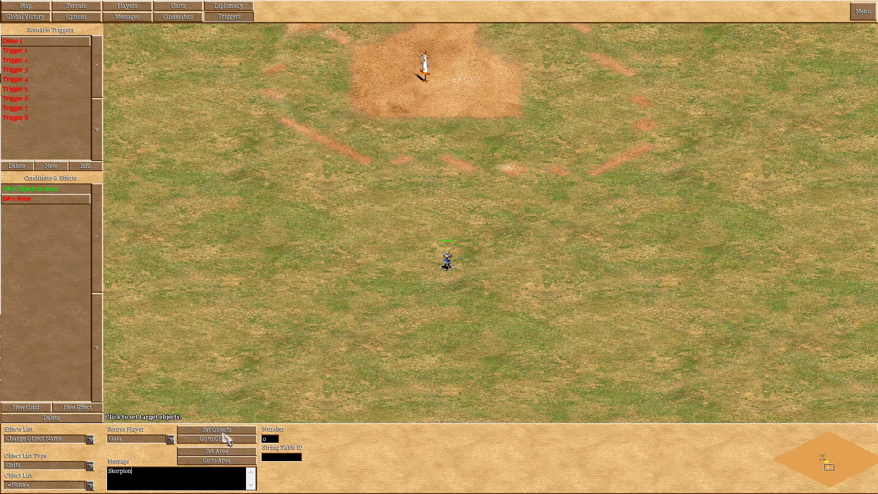
pyautogui.click(204, 442)
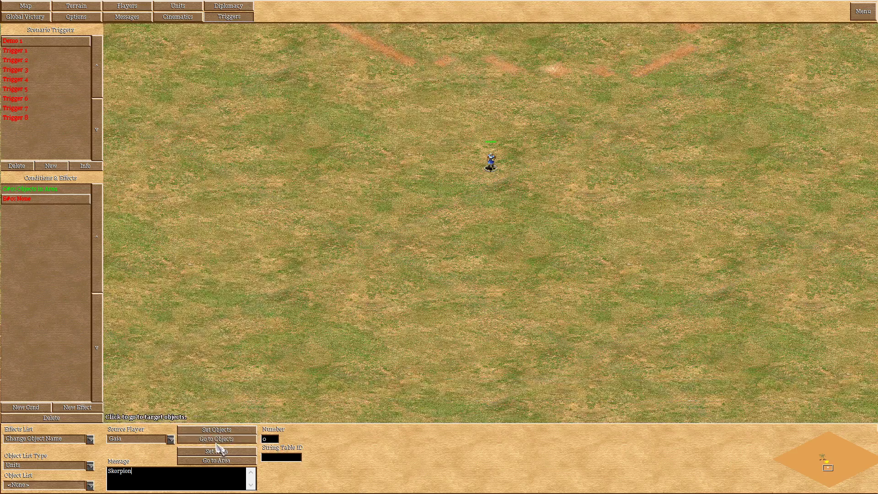
pyautogui.click(216, 441)
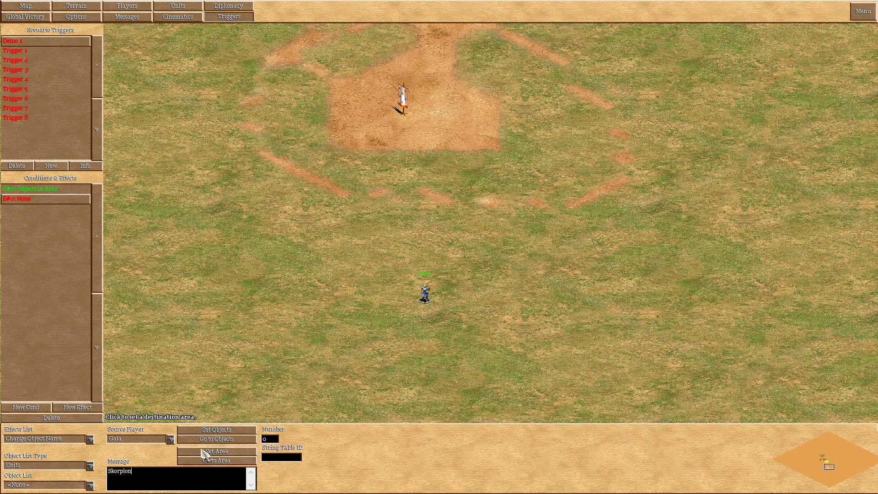
# - Set the rename effect's source player to Player 1 and its area to a large diamond covering most of the dirt ring
pyautogui.click(169, 440)
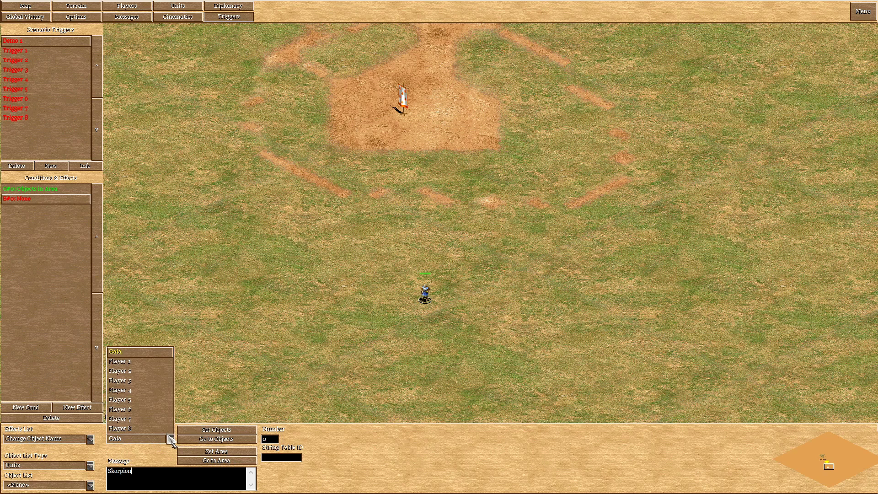
pyautogui.click(128, 365)
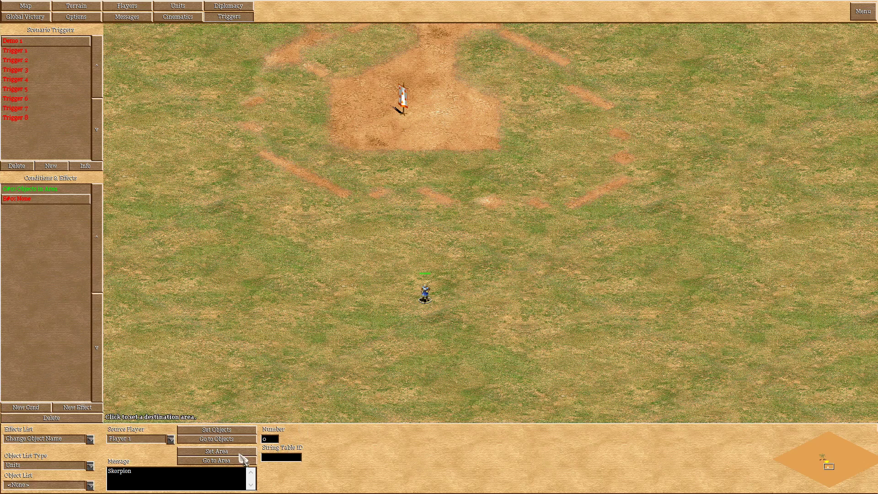
pyautogui.moveTo(319, 1)
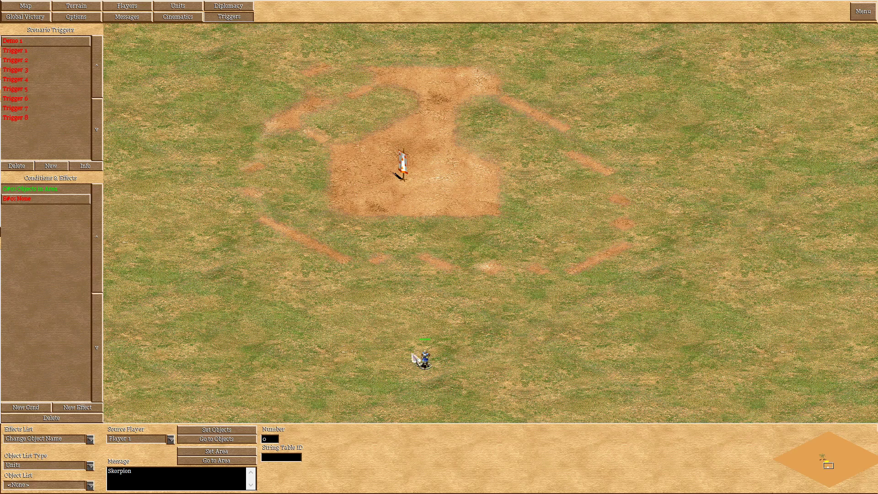
pyautogui.moveTo(399, 66); pyautogui.dragTo(422, 316)
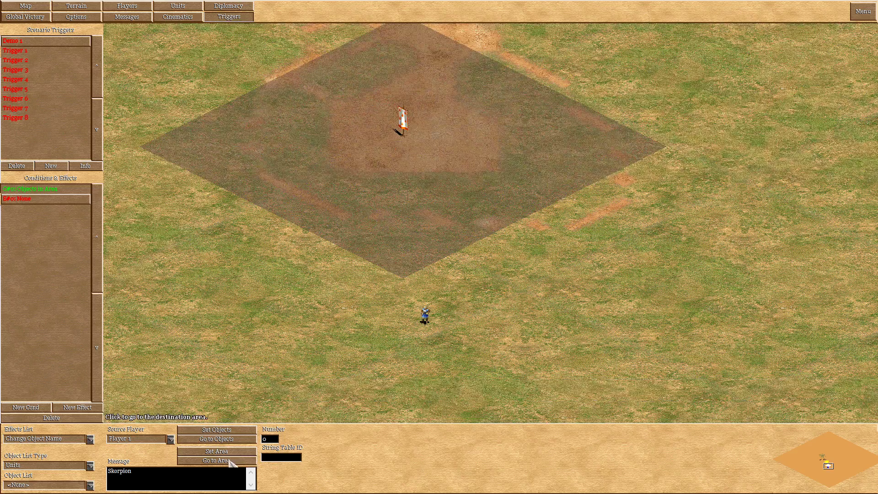
pyautogui.click(228, 461)
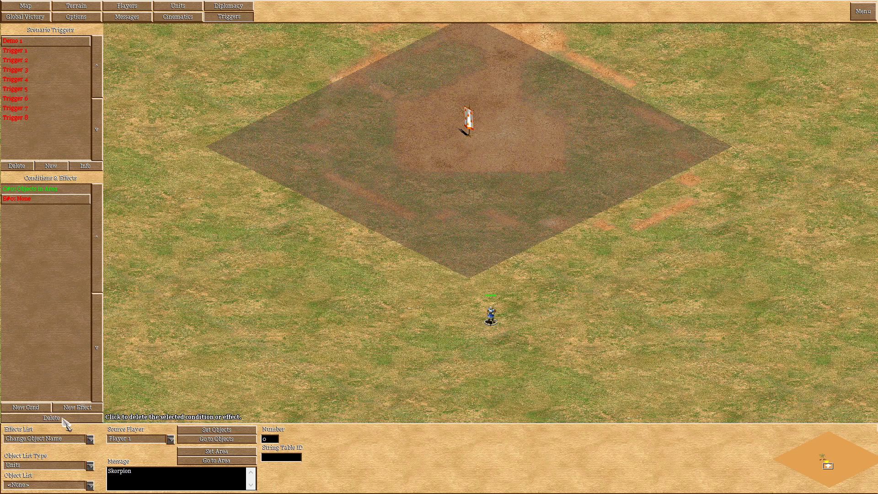
# - Add a Change Object HP effect with quantity 5000 that targets the Elite Samurai
pyautogui.click(74, 408)
pyautogui.click(90, 440)
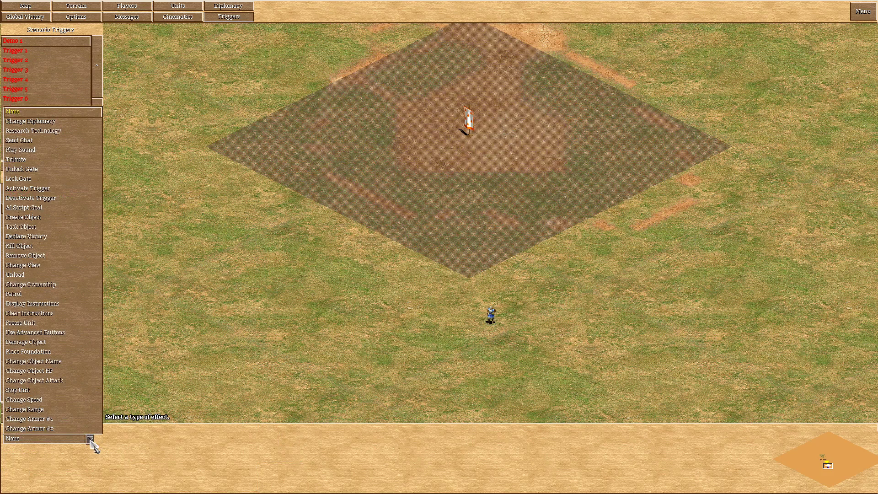
pyautogui.click(61, 378)
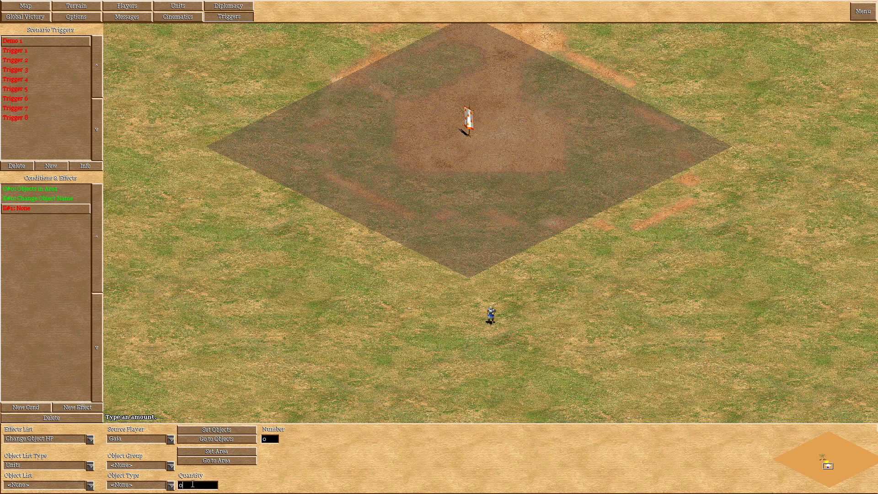
pyautogui.click(193, 484)
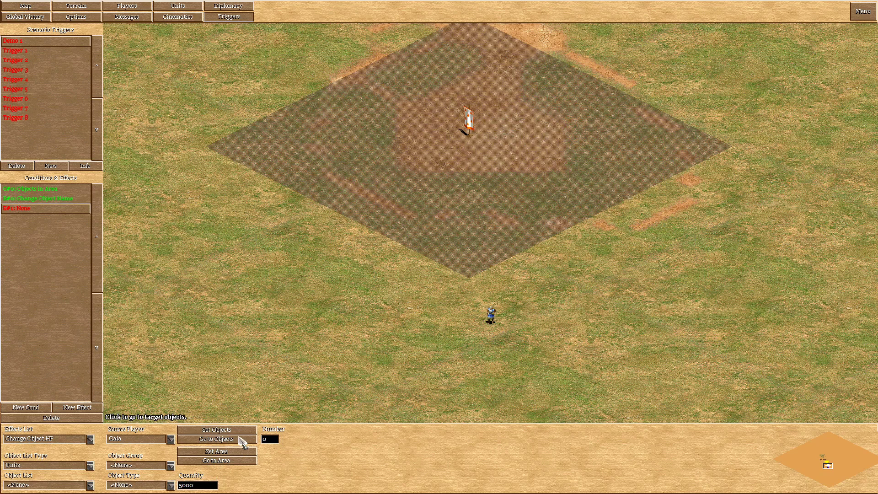
pyautogui.click(229, 433)
pyautogui.click(487, 323)
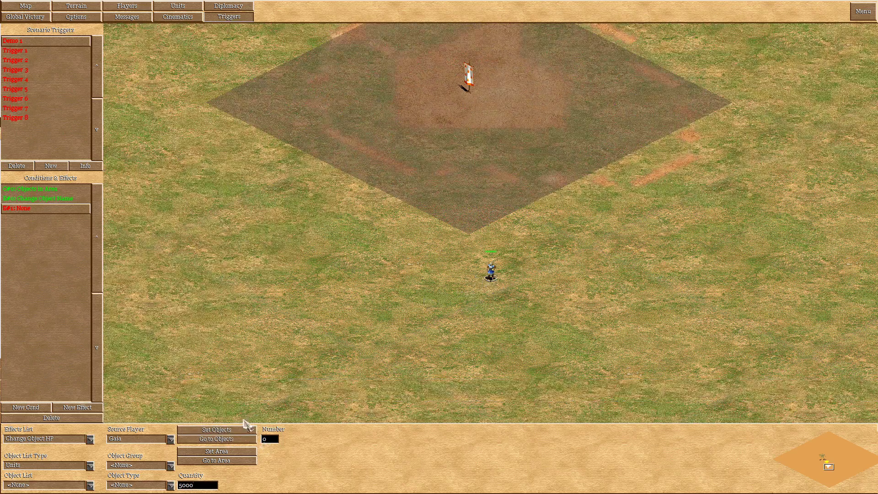
pyautogui.click(224, 439)
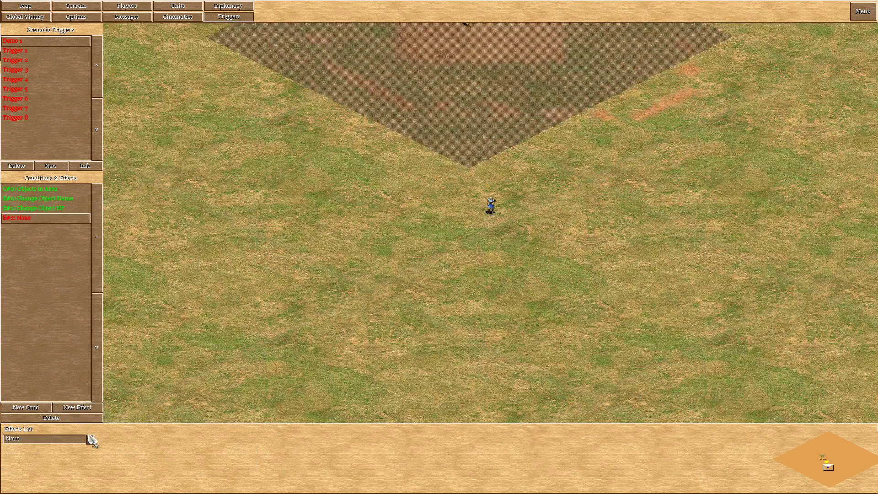
# - Add a Change Speed effect with quantity 100 that targets the Elite Samurai
pyautogui.click(90, 439)
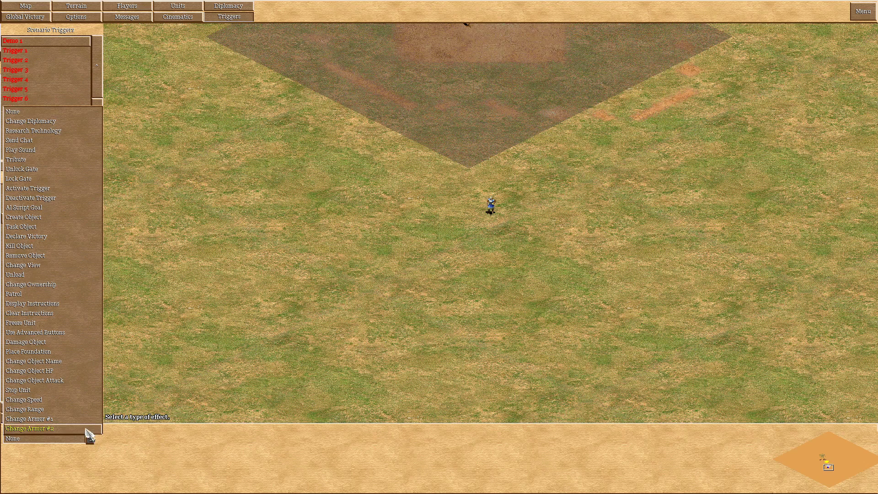
pyautogui.click(70, 400)
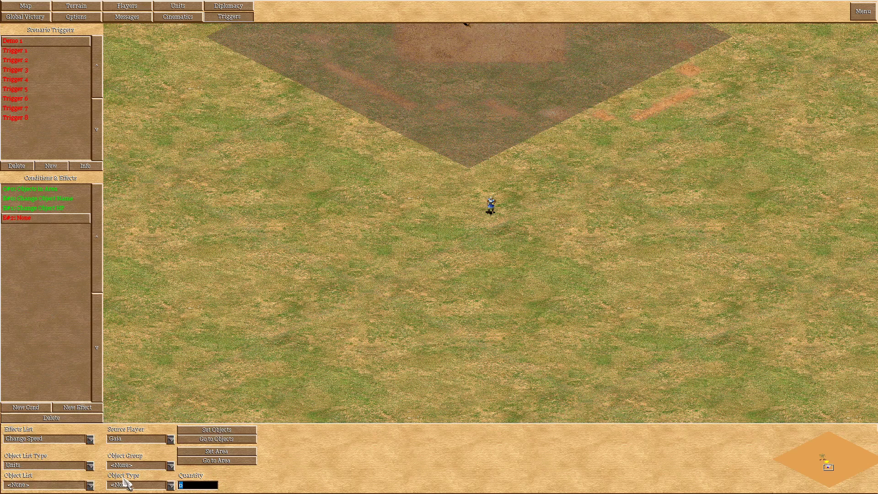
pyautogui.write('00')
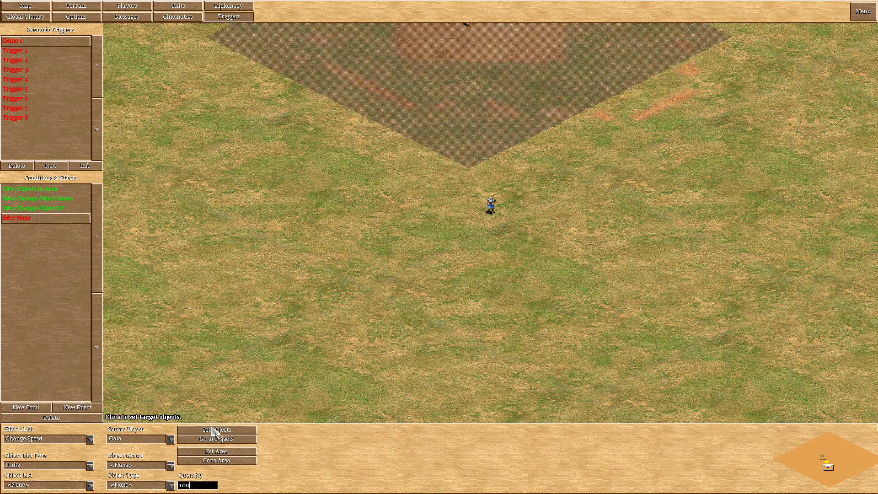
pyautogui.click(215, 432)
pyautogui.click(490, 206)
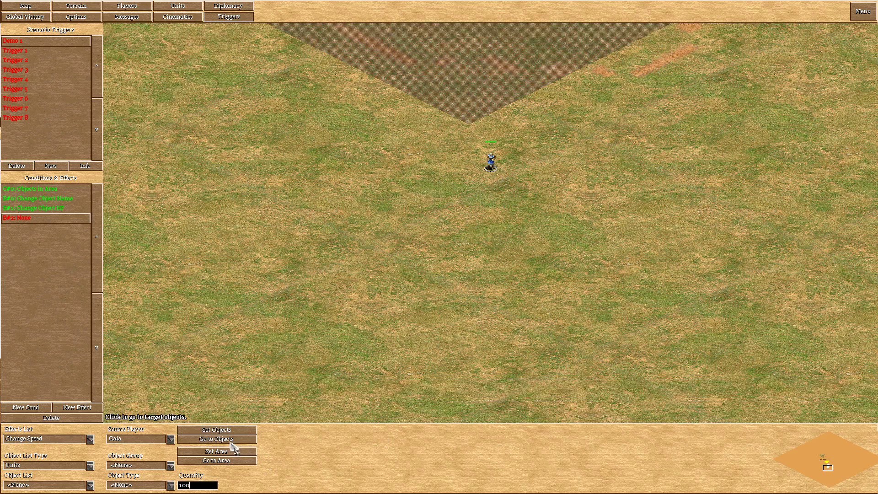
pyautogui.click(217, 439)
# - Add a Send Chat effect with source player Player 1 and the message "Level 2"
pyautogui.click(77, 408)
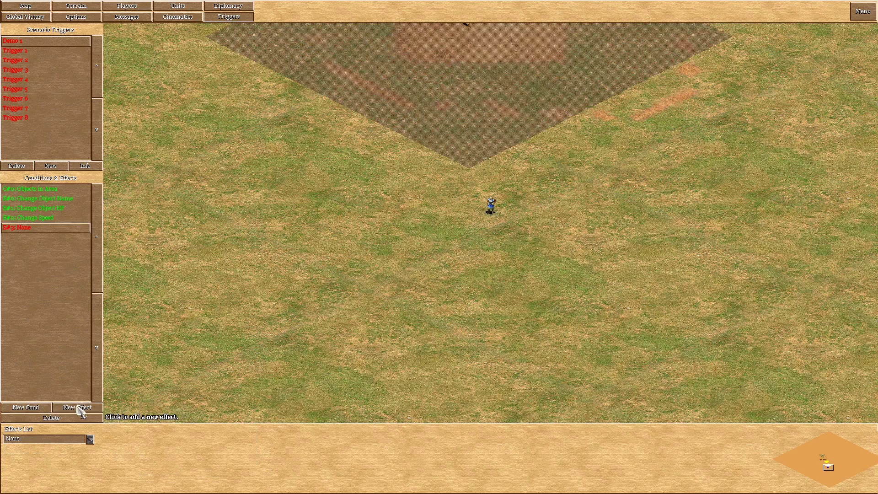
pyautogui.click(90, 439)
pyautogui.click(41, 143)
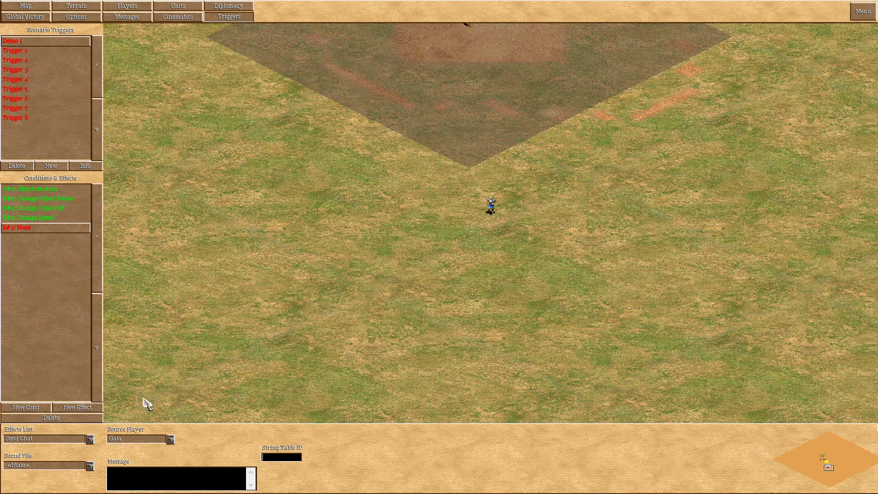
pyautogui.click(170, 439)
pyautogui.click(136, 374)
pyautogui.click(128, 472)
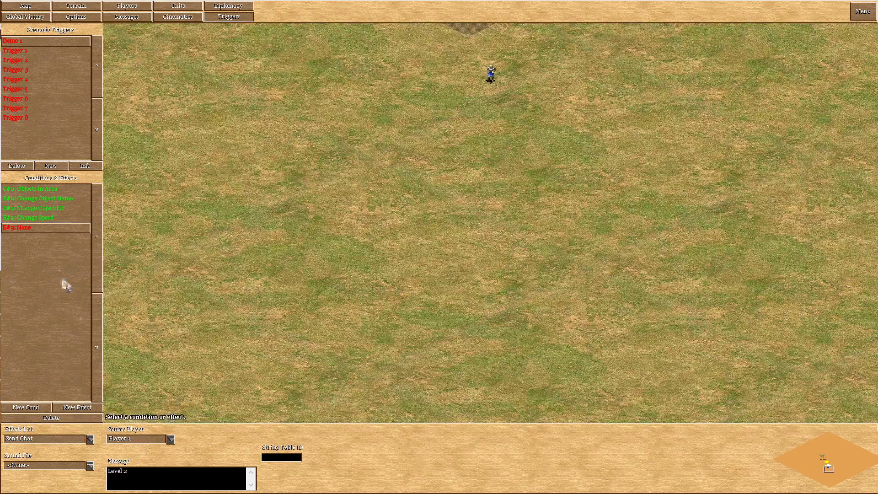
pyautogui.click(38, 233)
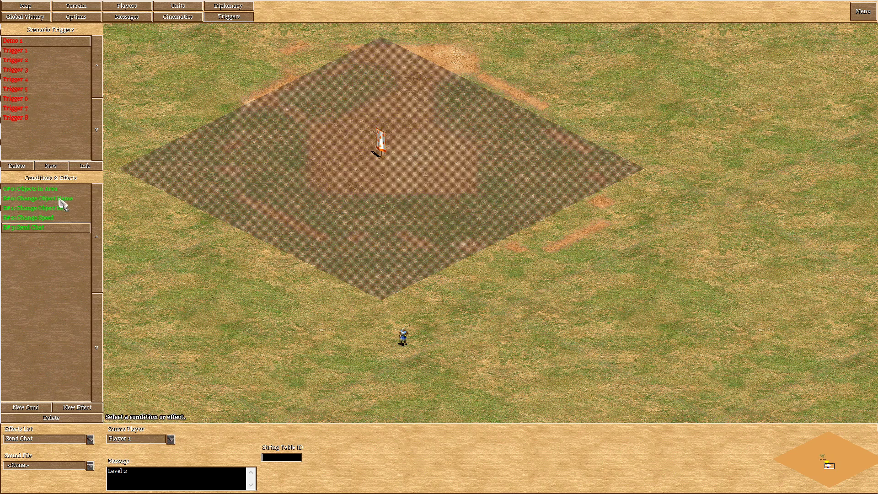
# - Review the Demo 1 trigger's Objects in Area condition and rename effect, including their areas on the map
pyautogui.click(31, 190)
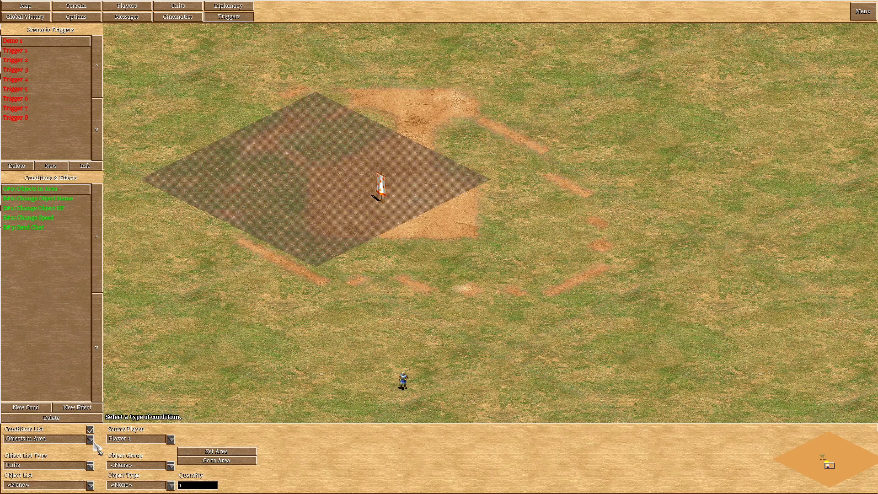
pyautogui.click(91, 440)
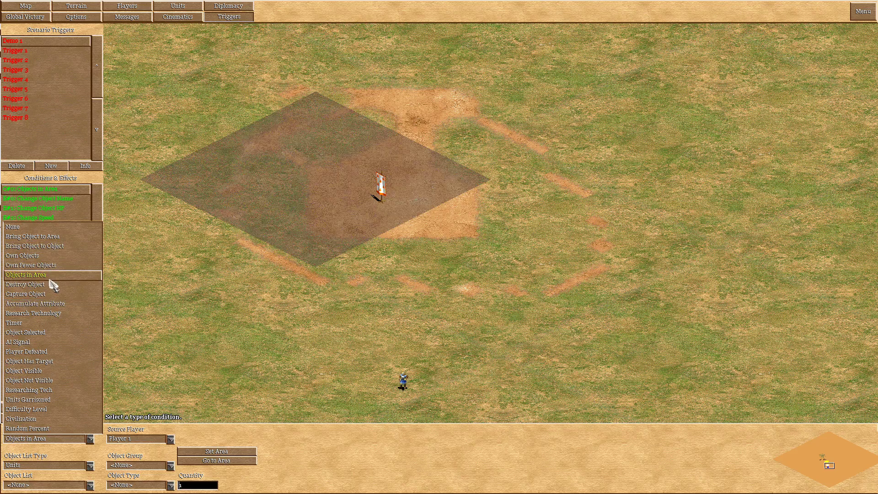
pyautogui.click(54, 277)
pyautogui.click(217, 460)
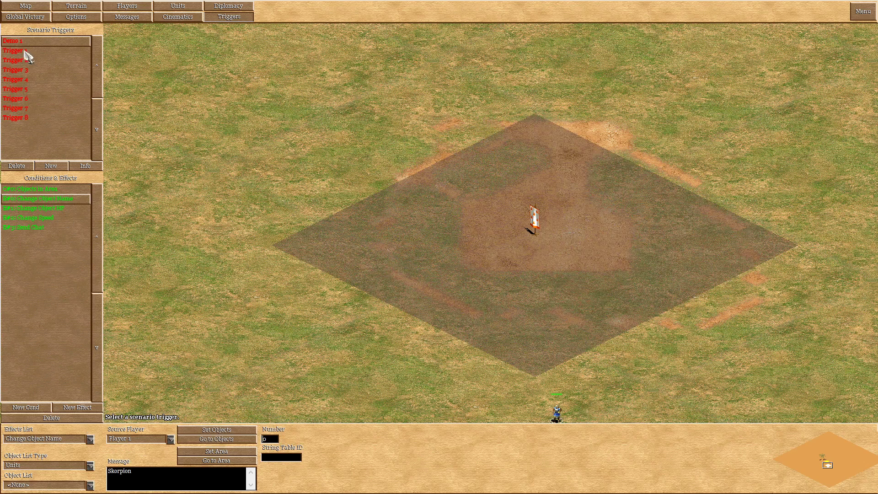
pyautogui.click(23, 51)
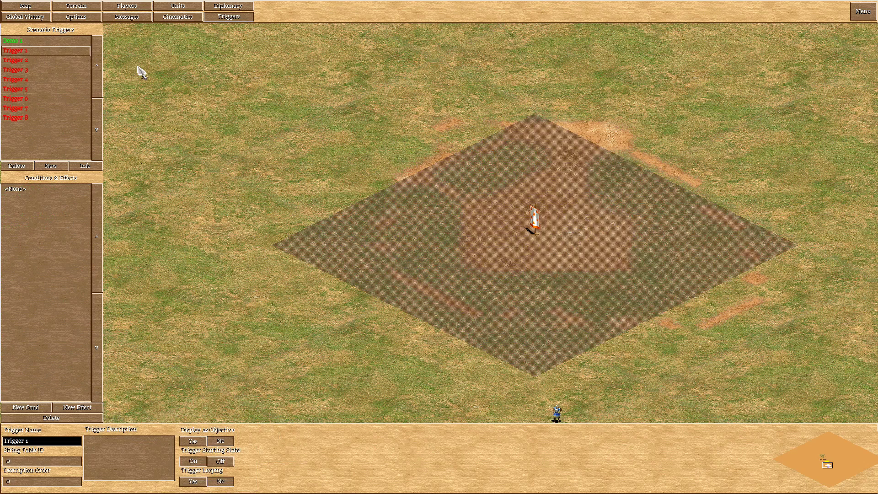
pyautogui.click(24, 42)
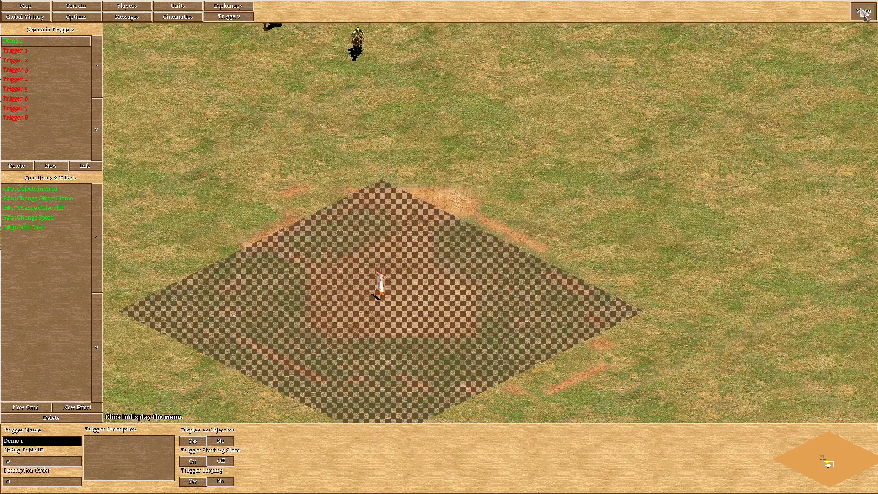
# - Save the scenario under a file name
pyautogui.click(863, 11)
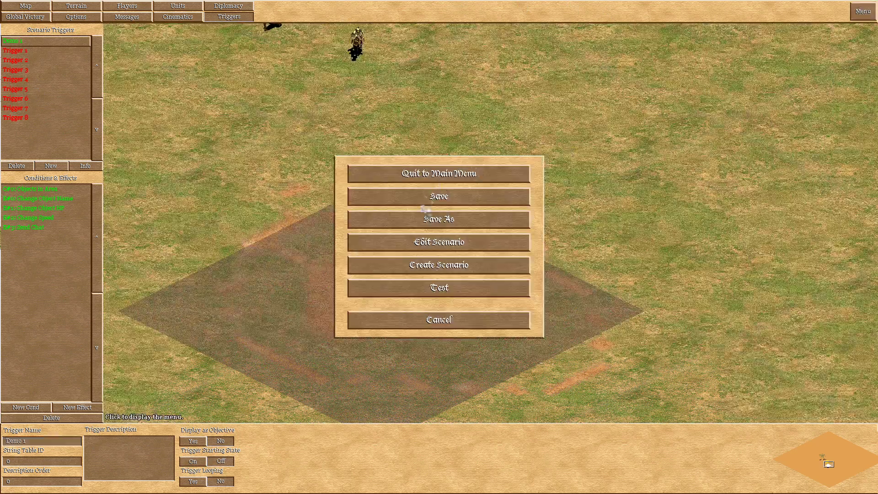
pyautogui.click(446, 200)
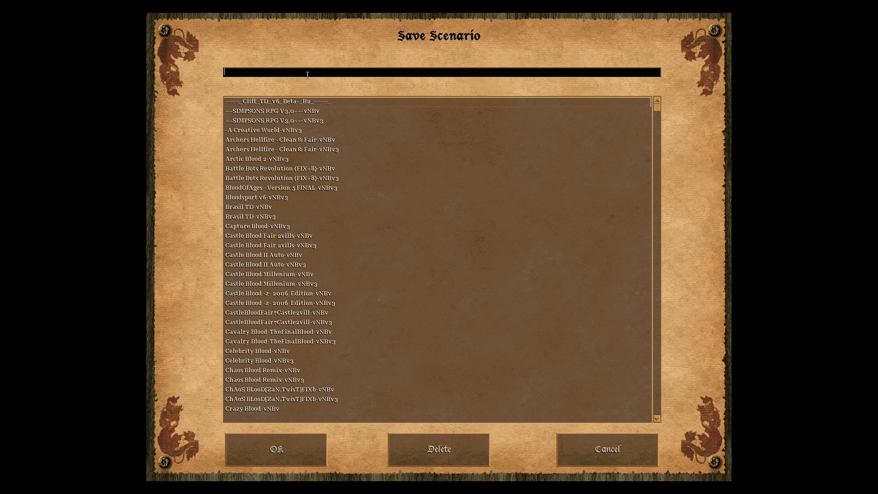
pyautogui.click(264, 449)
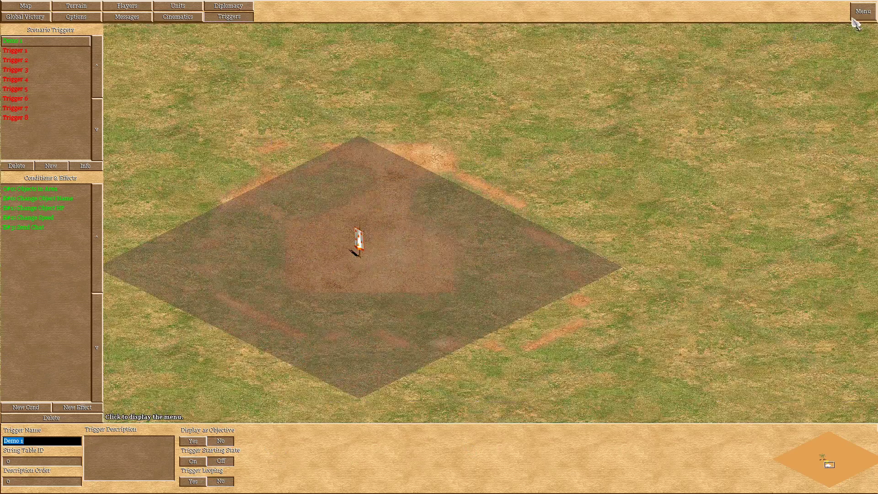
# - Test the scenario, sending the Elite Samurai north to the flag and around the dirt patch
pyautogui.click(854, 17)
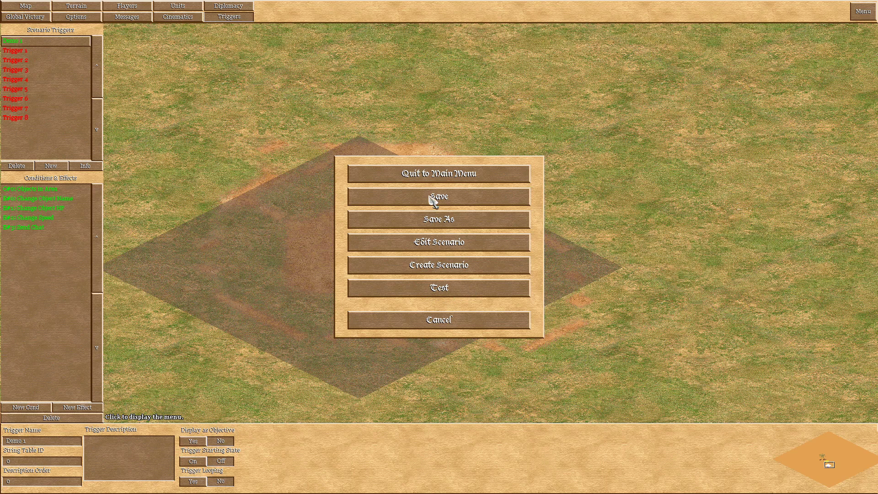
pyautogui.click(440, 289)
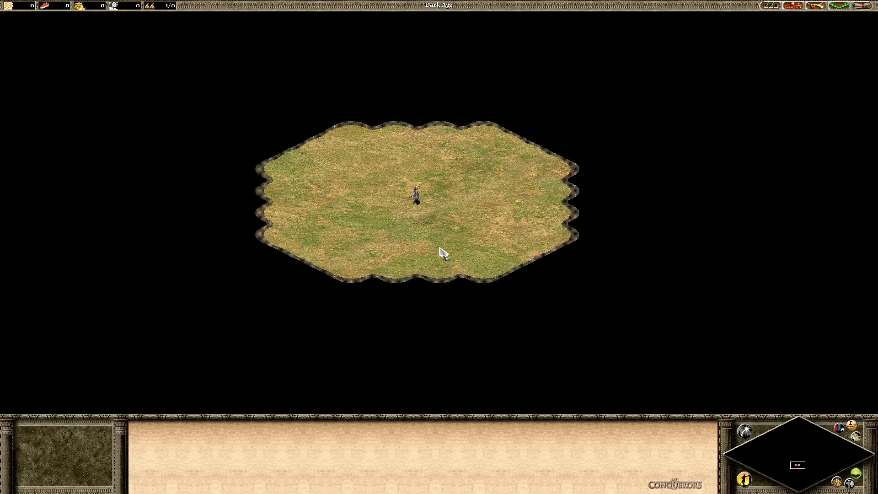
pyautogui.moveTo(360, 242); pyautogui.dragTo(457, 191)
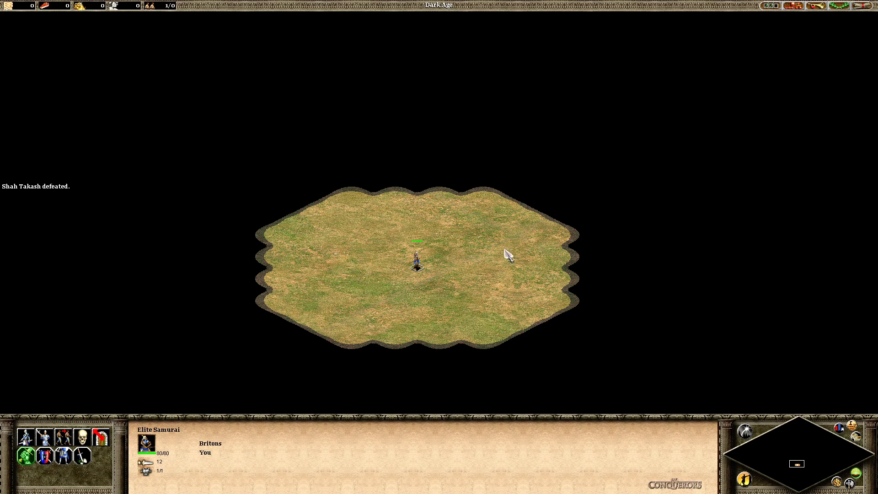
pyautogui.press('Up')
pyautogui.rightClick(378, 79)
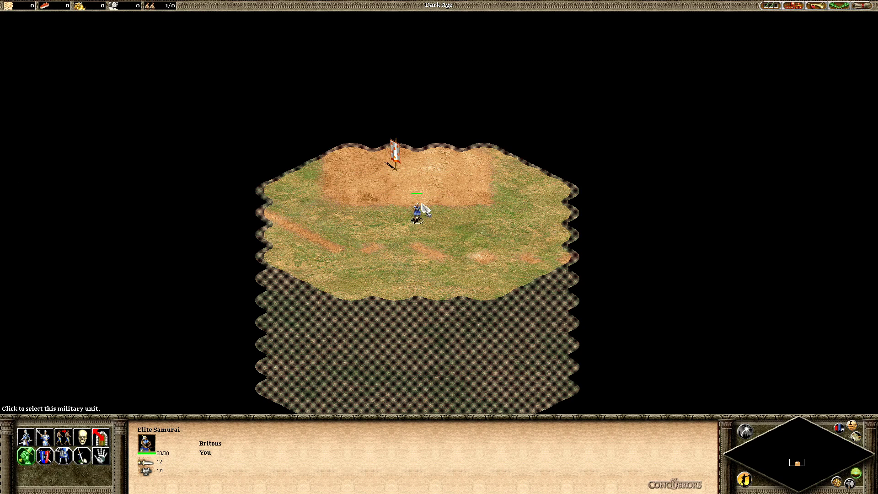
pyautogui.rightClick(396, 171)
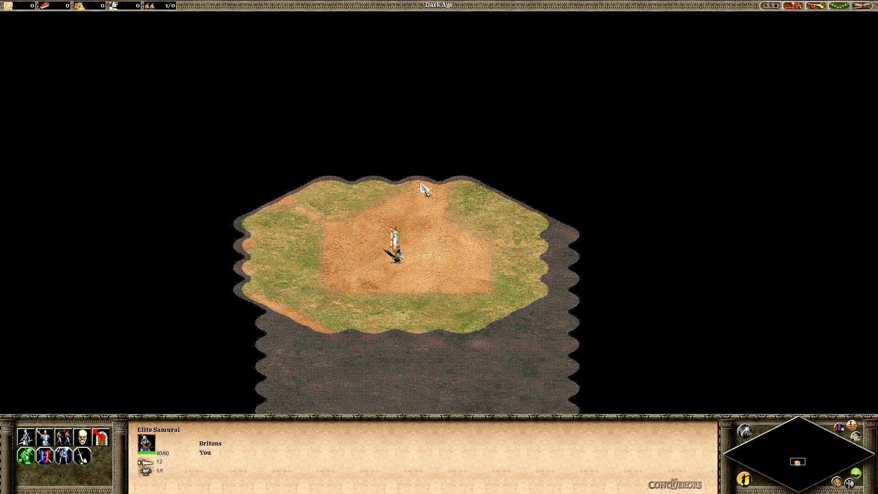
pyautogui.rightClick(349, 243)
pyautogui.rightClick(342, 280)
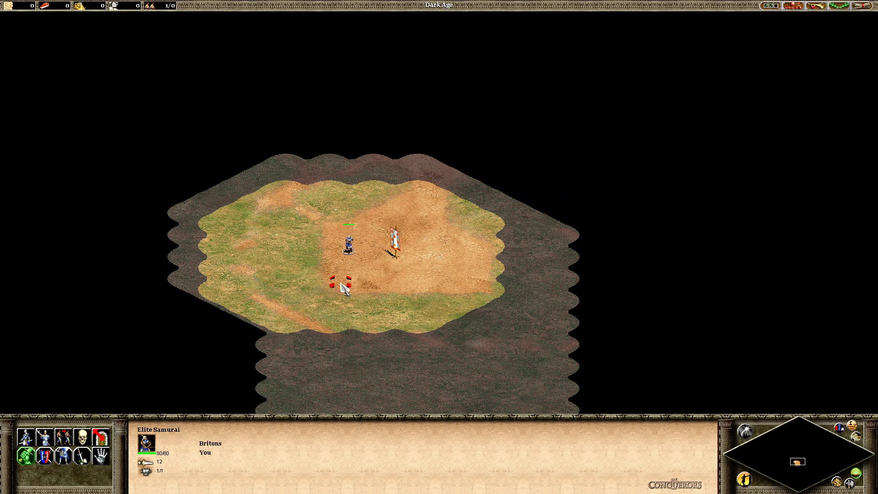
pyautogui.rightClick(457, 302)
# - Quit the test to the scenario editor and set the Demo 1 trigger's starting state to On
pyautogui.click(862, 6)
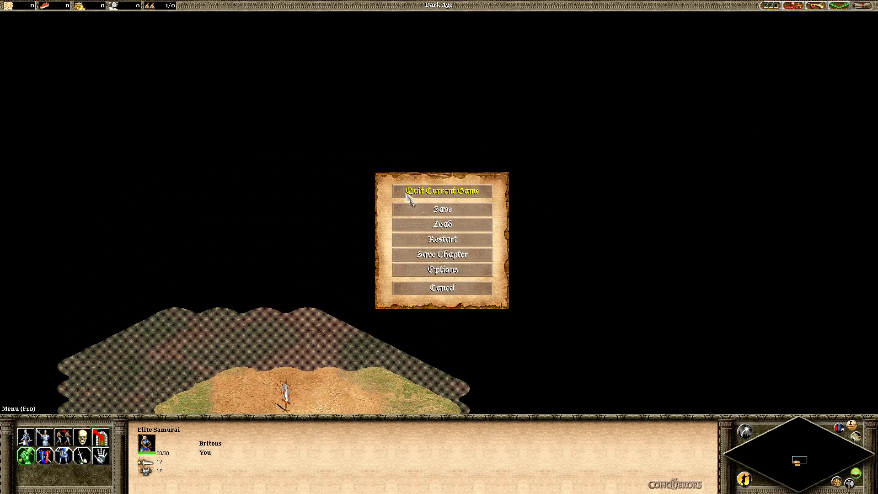
pyautogui.click(409, 190)
pyautogui.click(396, 260)
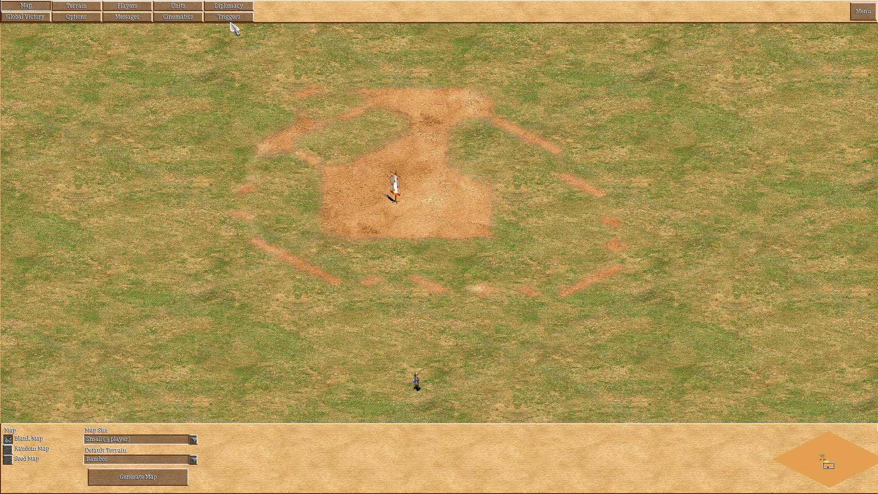
pyautogui.click(227, 18)
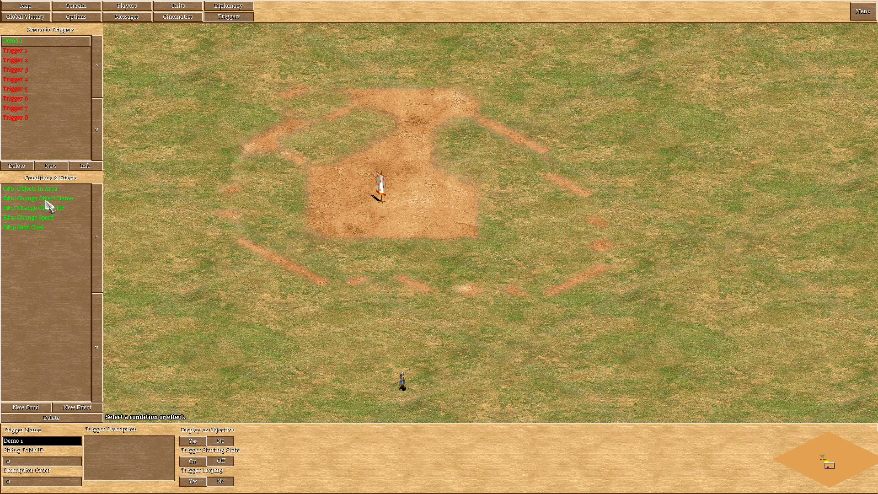
pyautogui.click(194, 462)
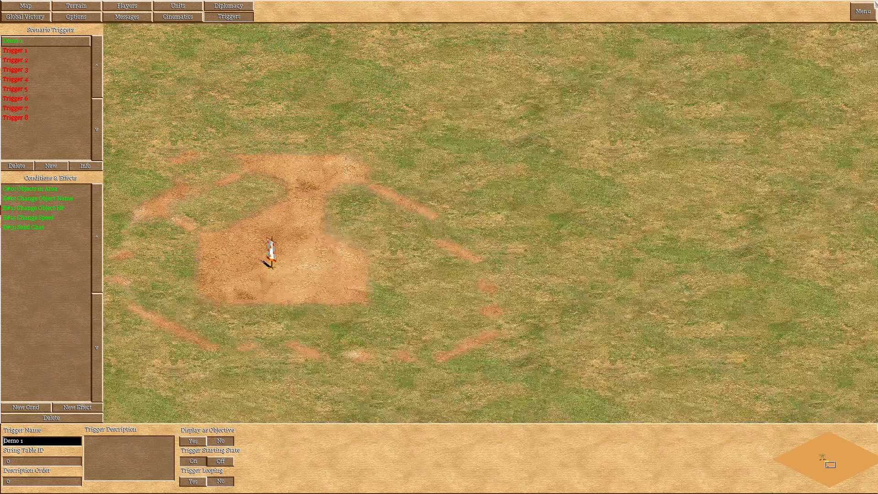
# - Test the scenario again and send the Elite Samurai north to the flag inside the trigger area
pyautogui.click(863, 12)
pyautogui.click(417, 288)
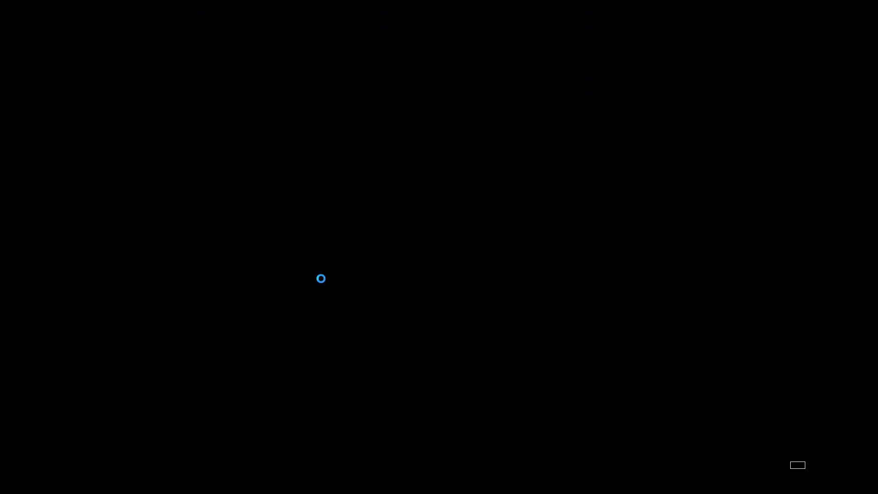
pyautogui.click(415, 196)
pyautogui.rightClick(405, 98)
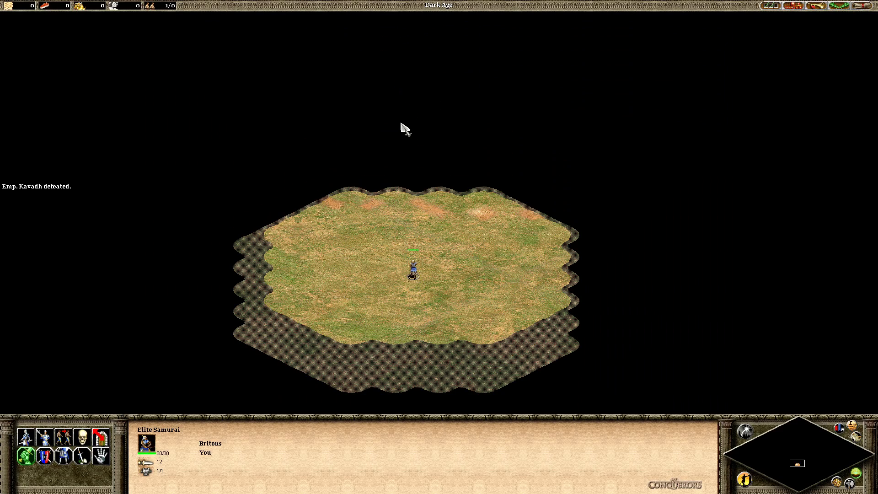
pyautogui.rightClick(397, 126)
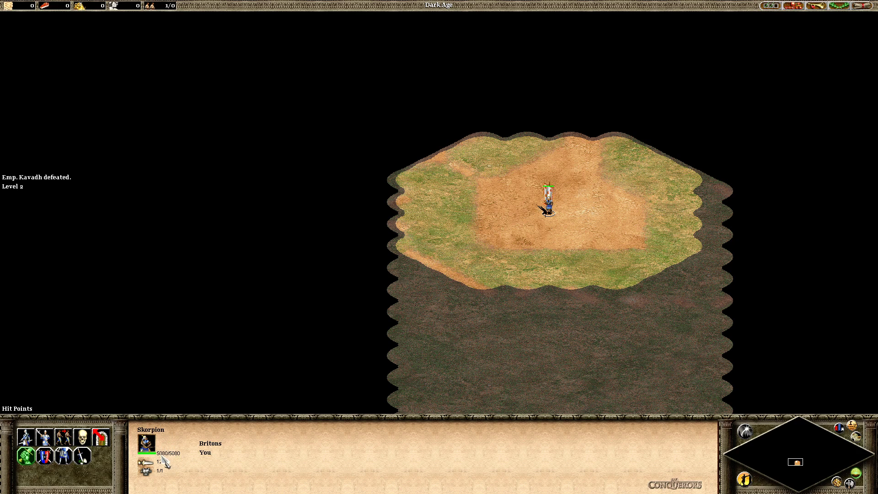
# - Run the Samurai back and forth south of the flag to check its speed, and quit the test
pyautogui.rightClick(721, 331)
pyautogui.rightClick(375, 321)
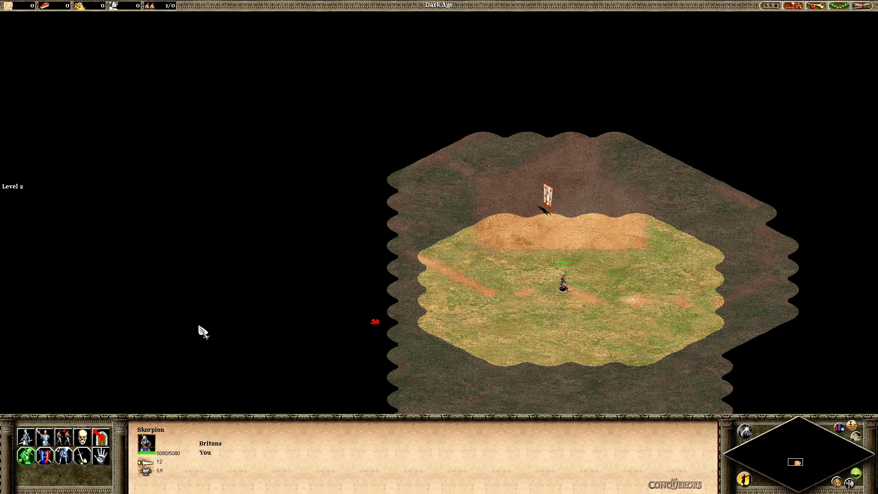
pyautogui.rightClick(707, 278)
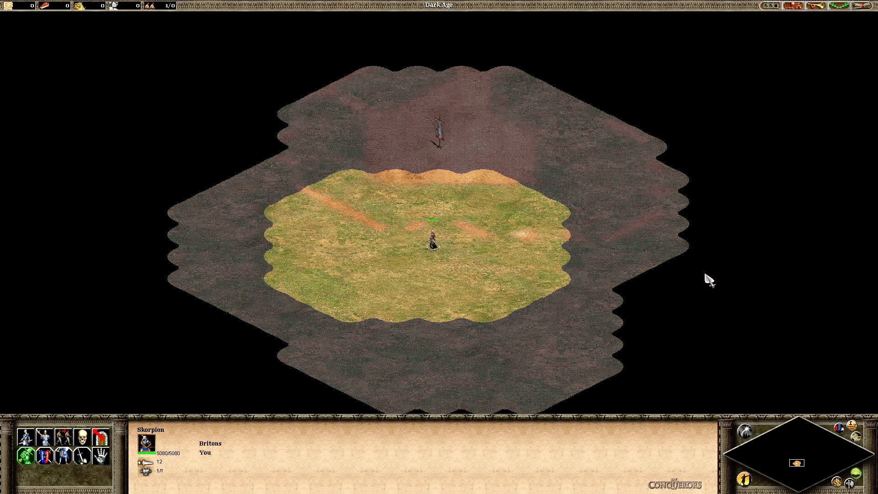
pyautogui.rightClick(253, 250)
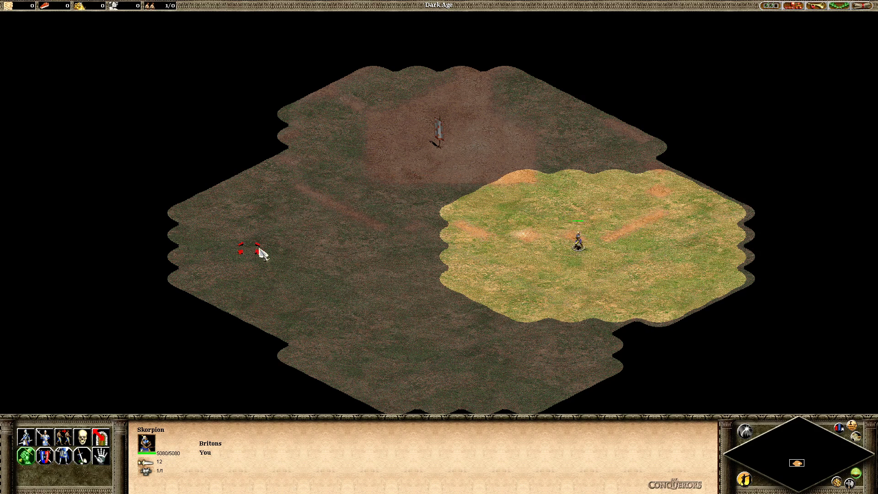
pyautogui.rightClick(449, 340)
pyautogui.press('Up')
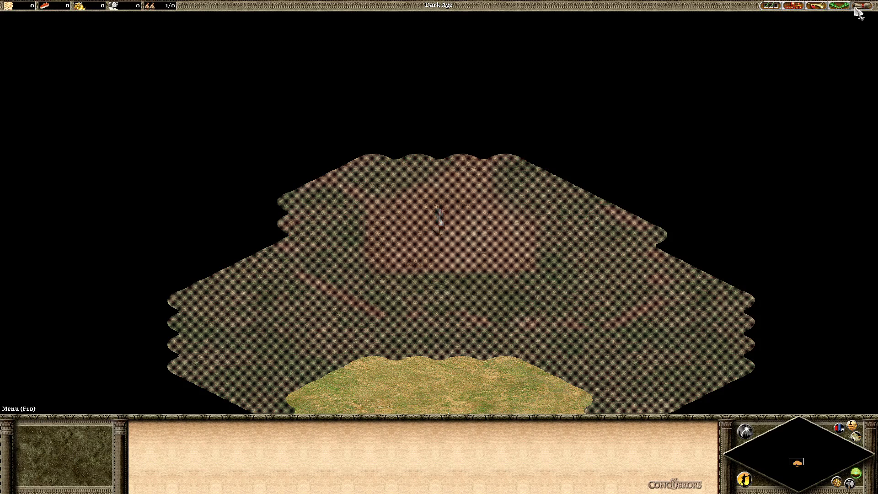
pyautogui.click(862, 5)
pyautogui.click(455, 197)
pyautogui.click(395, 259)
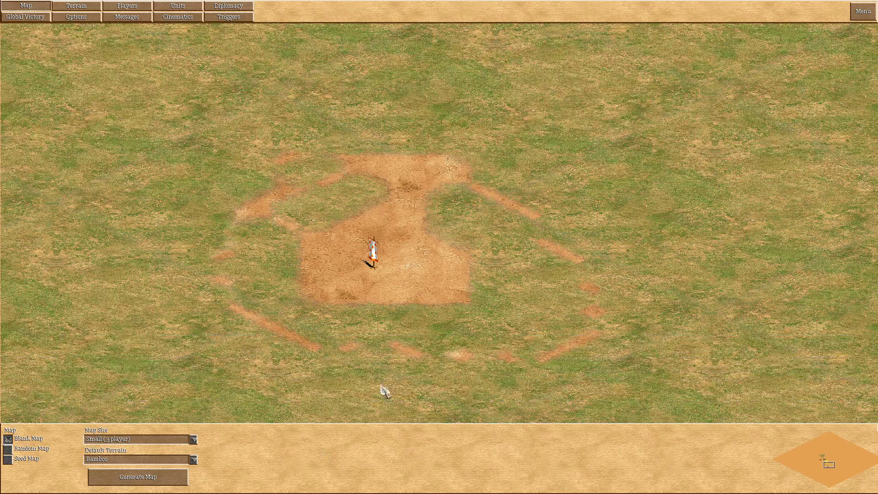
# - Add a Display Instructions effect to the Demo 1 trigger and set its timer to 40
pyautogui.click(234, 18)
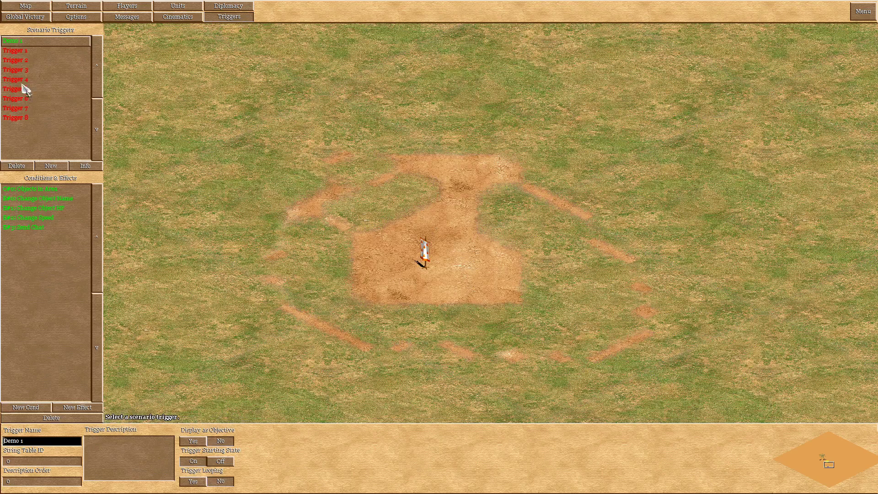
pyautogui.click(78, 407)
pyautogui.click(90, 439)
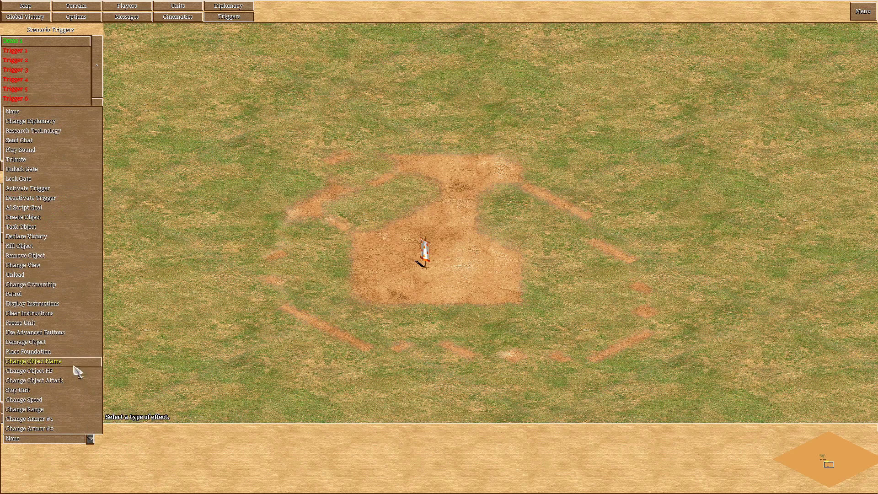
pyautogui.click(53, 310)
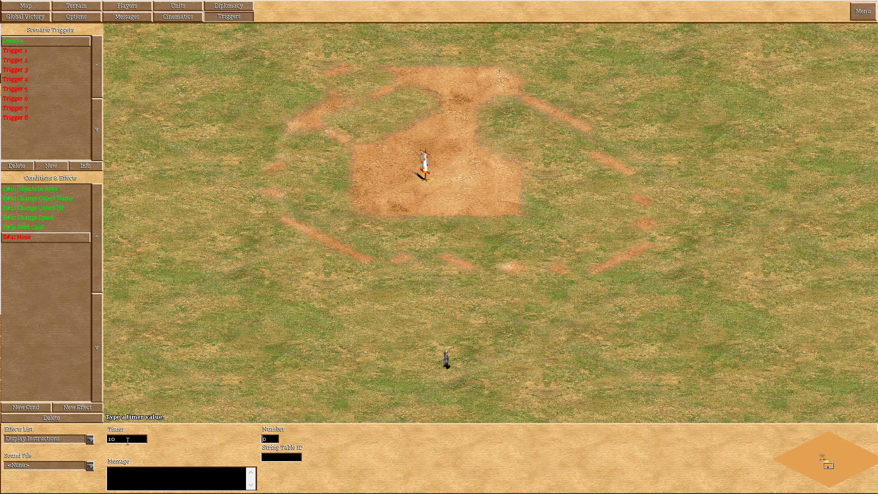
pyautogui.click(127, 440)
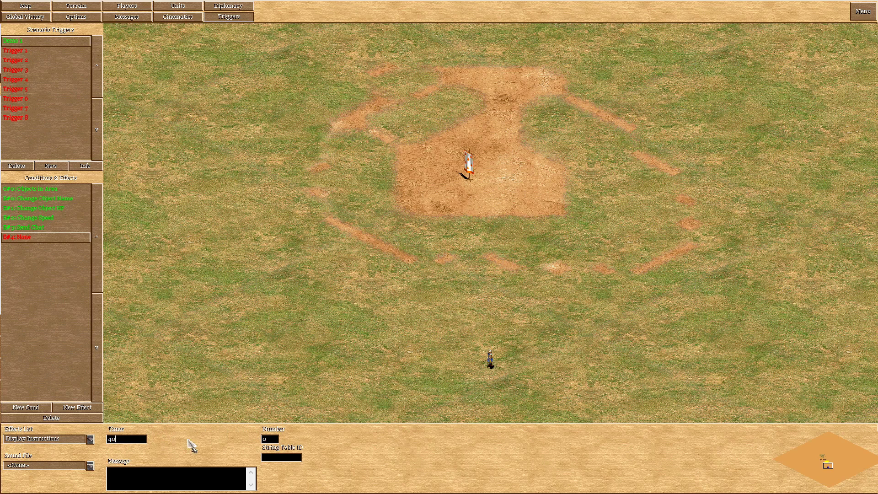
# - Set the Display Instructions effect's number to 0 and its message to "<BLUE> Skorpion: I am level 2 now!"
pyautogui.click(274, 438)
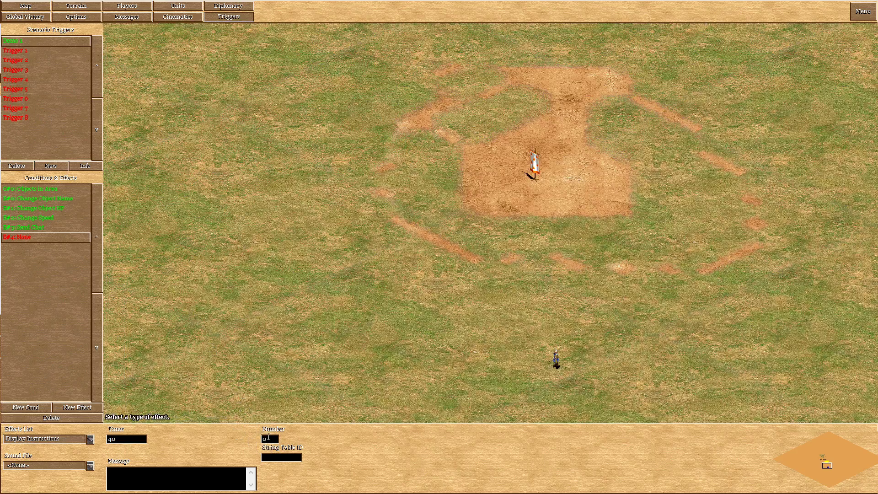
pyautogui.write('1')
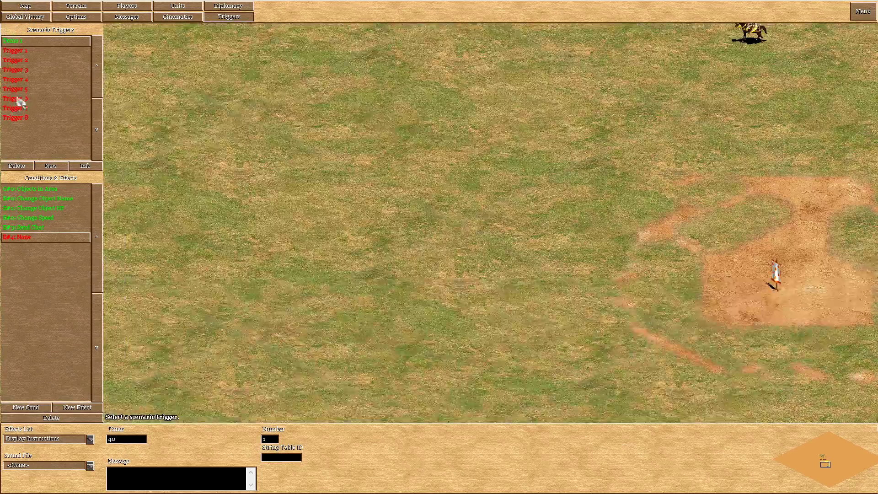
pyautogui.write('2 now!')
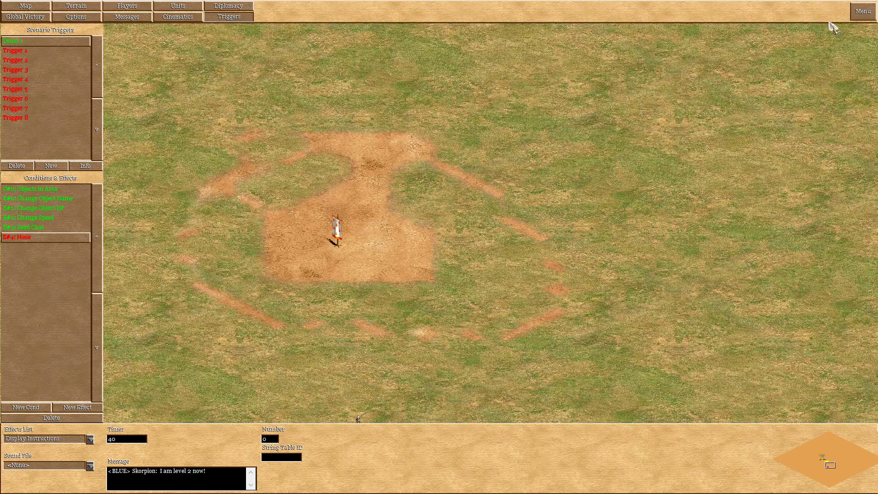
# - Test the scenario and send the Elite Samurai north past the flag into the trigger area
pyautogui.click(861, 12)
pyautogui.click(455, 287)
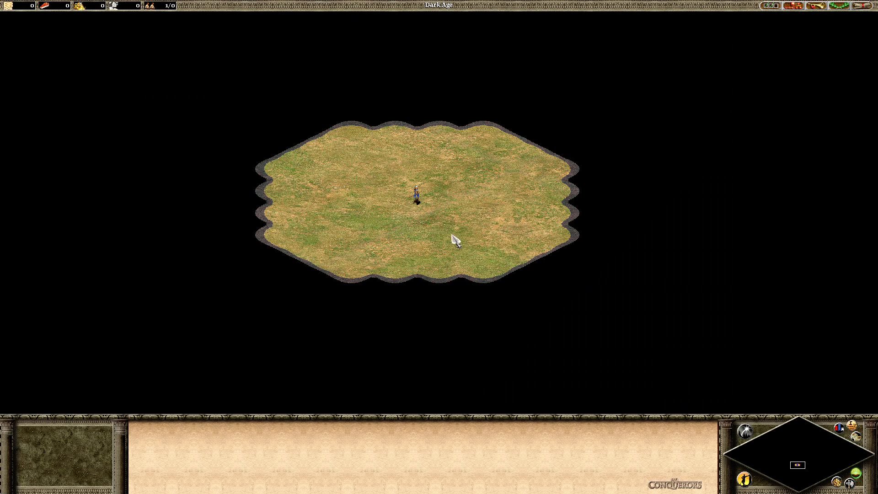
pyautogui.moveTo(286, 326); pyautogui.dragTo(441, 158)
pyautogui.rightClick(371, 24)
pyautogui.rightClick(407, 42)
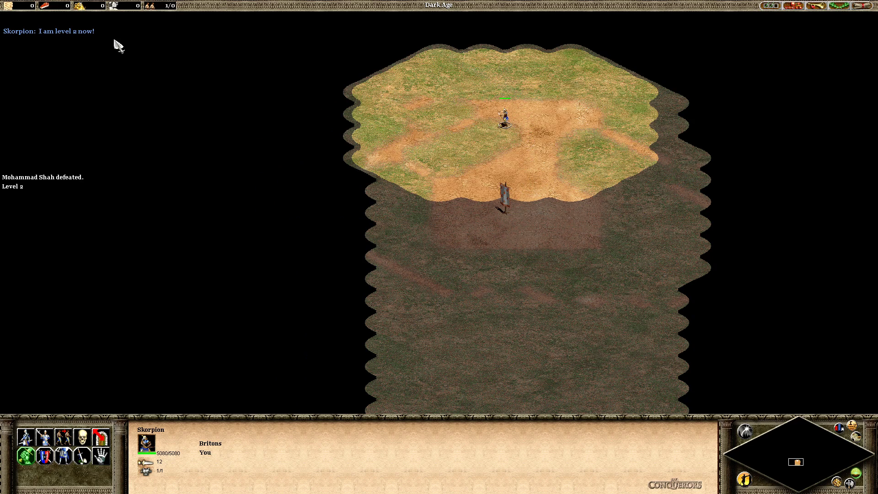
# - Run the Samurai around south of the flag while the instruction message is shown, and quit the test
pyautogui.rightClick(467, 211)
pyautogui.rightClick(565, 247)
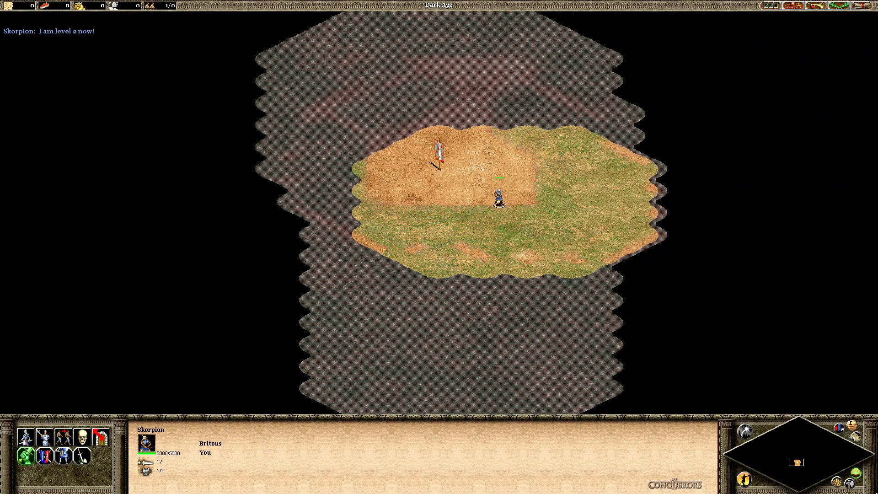
pyautogui.rightClick(456, 295)
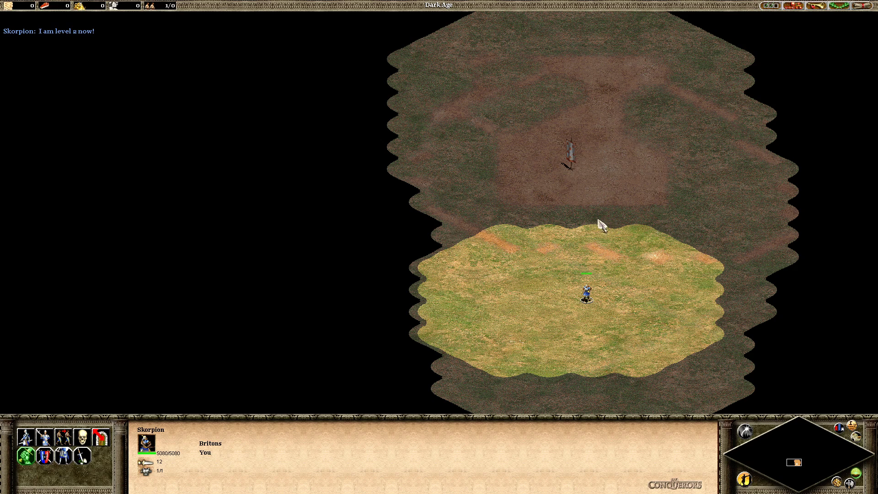
pyautogui.rightClick(588, 167)
pyautogui.click(864, 6)
pyautogui.click(463, 191)
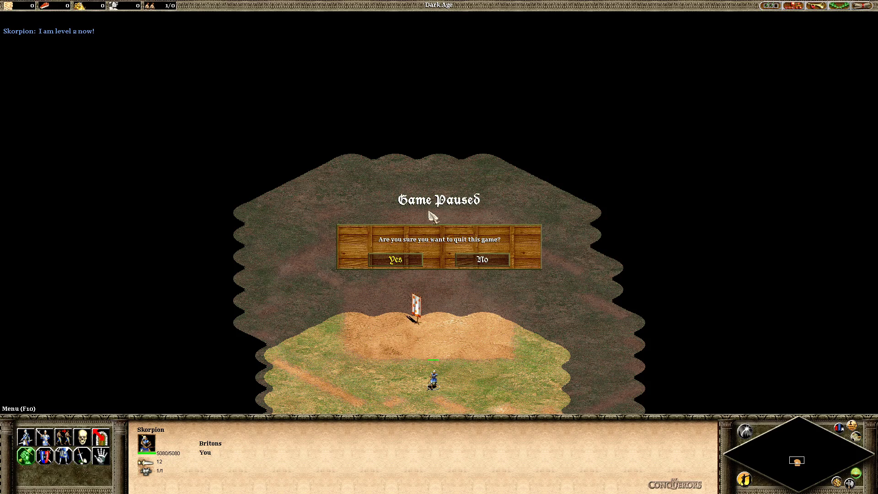
pyautogui.click(395, 260)
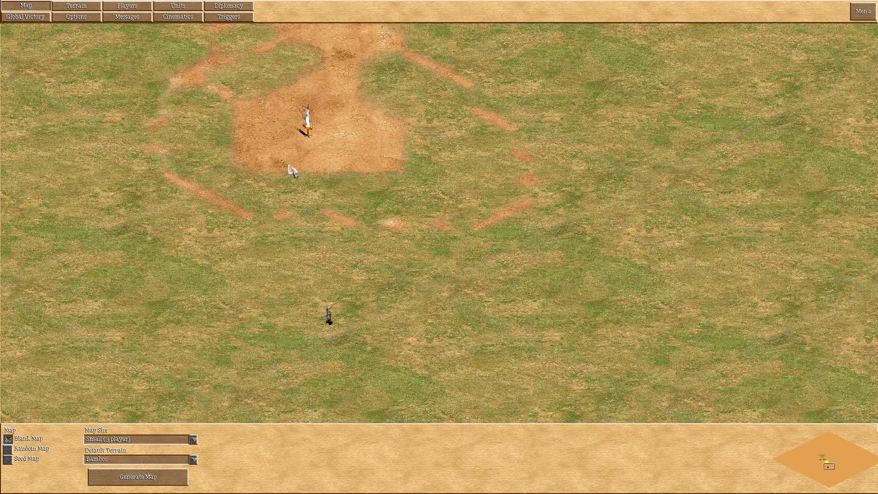
# - Add a new trigger to the scenario and reselect the Demo 1 trigger
pyautogui.click(232, 18)
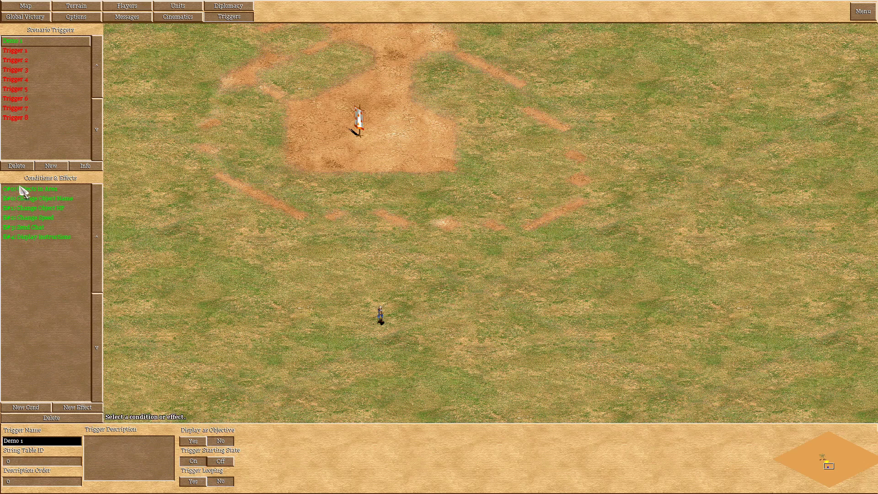
pyautogui.click(54, 166)
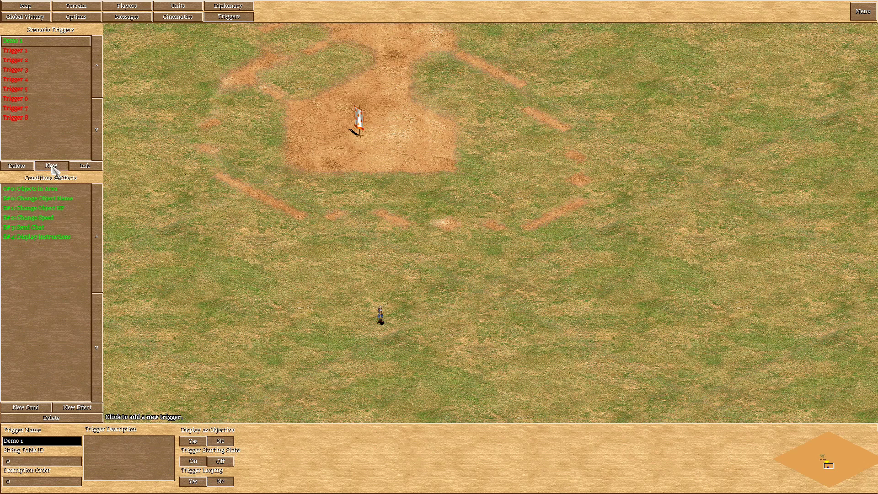
pyautogui.click(26, 51)
pyautogui.click(18, 42)
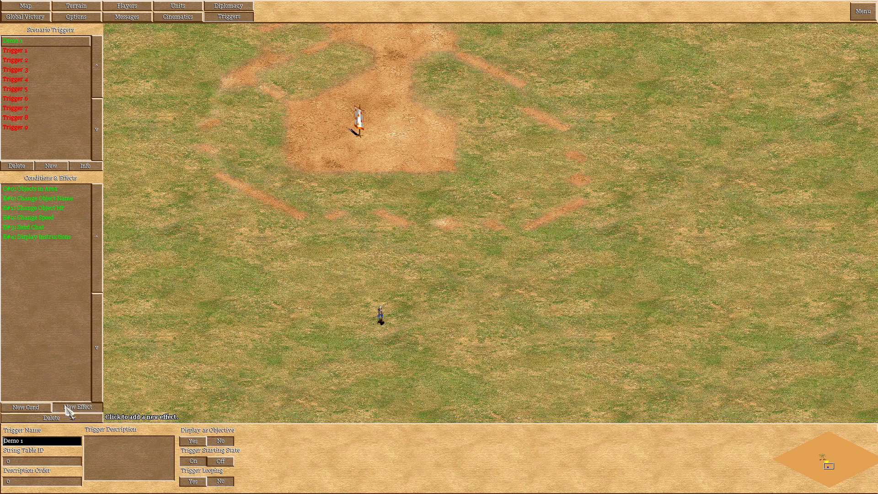
# - Add a Research Technology effect for Player 1 to Demo 1 and look through the technologies, keeping Anarchy
pyautogui.click(70, 407)
pyautogui.click(91, 440)
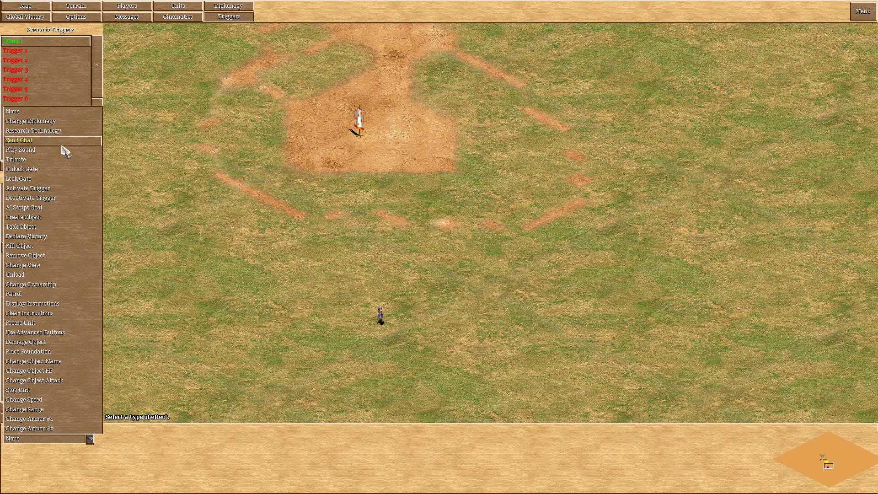
pyautogui.click(69, 132)
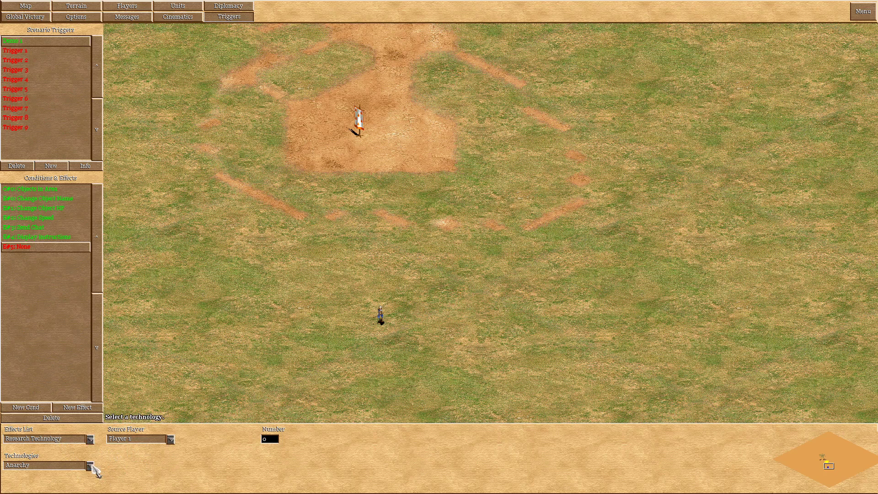
pyautogui.click(90, 465)
pyautogui.moveTo(91, 26); pyautogui.dragTo(90, 371)
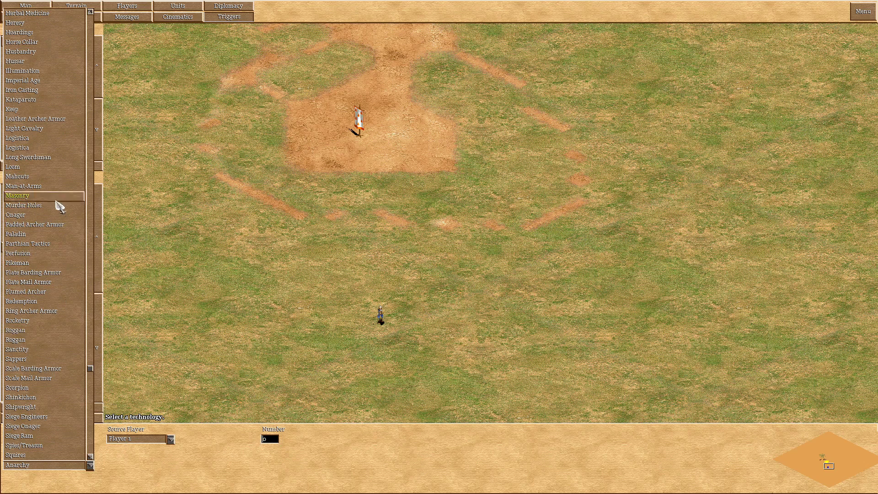
pyautogui.scroll(7, 54, 134)
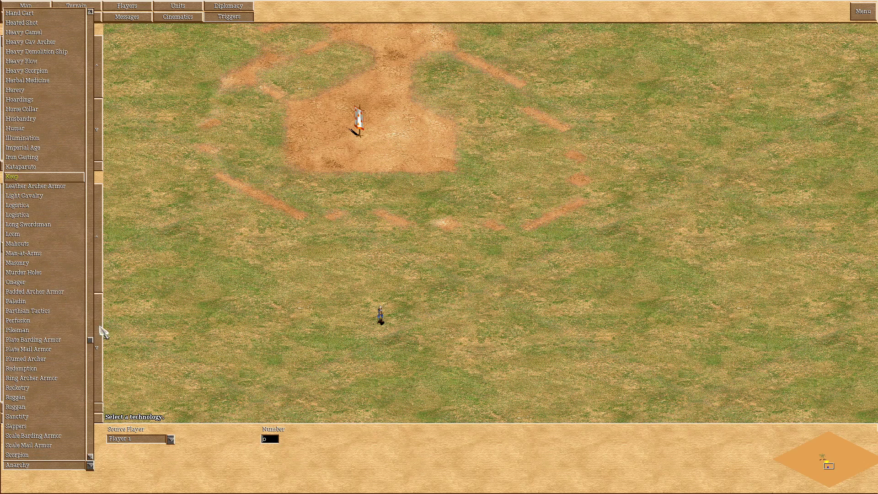
pyautogui.click(239, 485)
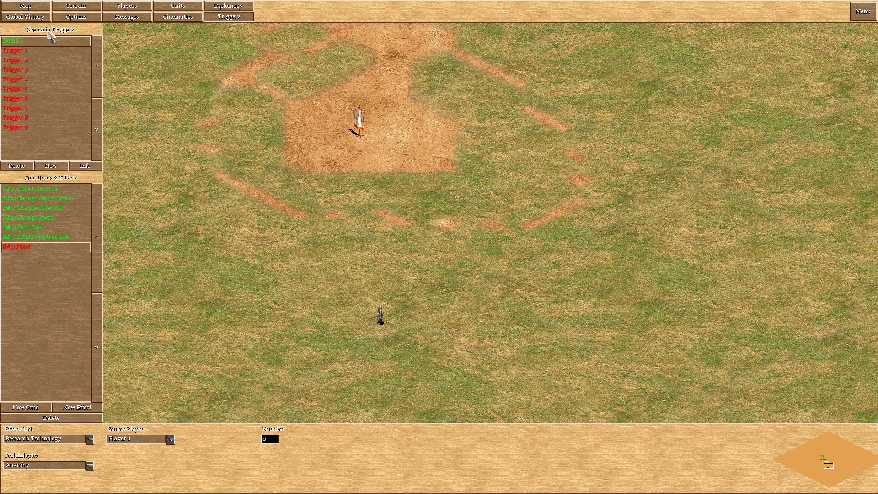
# - Add another new trigger to the scenario's trigger list and select Trigger 1
pyautogui.click(42, 7)
pyautogui.moveTo(0, 1)
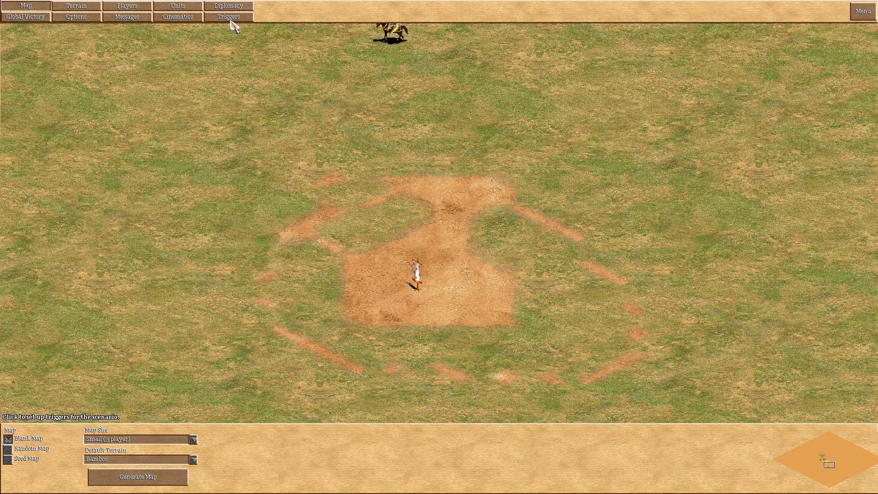
pyautogui.click(229, 17)
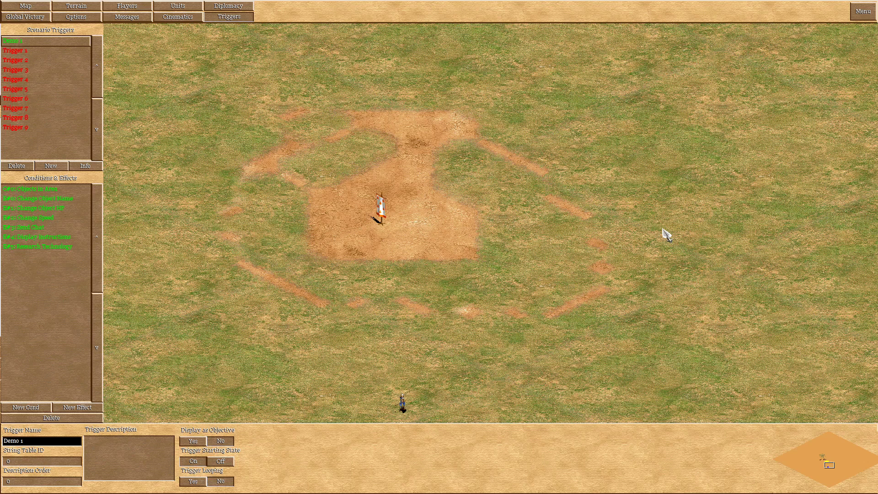
pyautogui.click(51, 166)
pyautogui.click(26, 52)
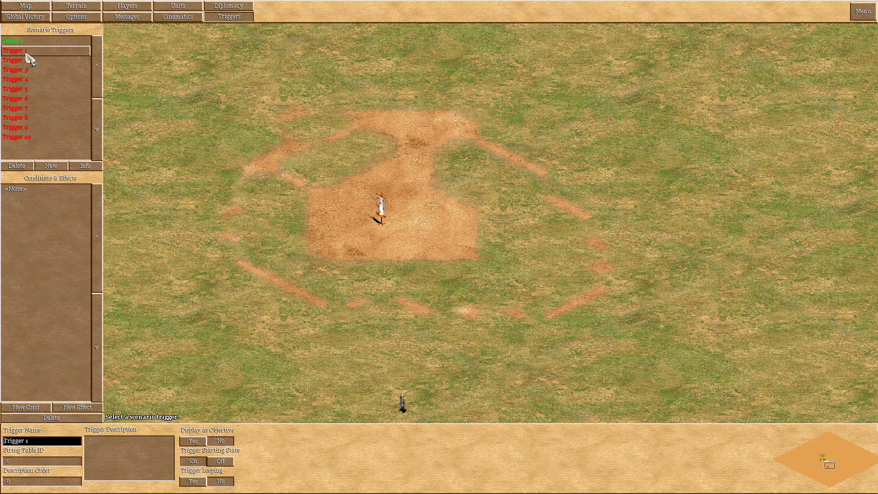
pyautogui.click(76, 16)
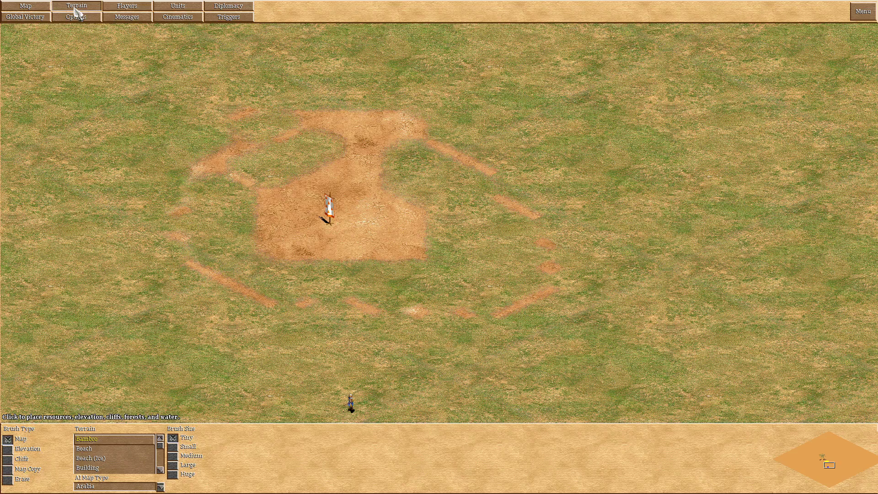
pyautogui.click(178, 5)
pyautogui.click(231, 18)
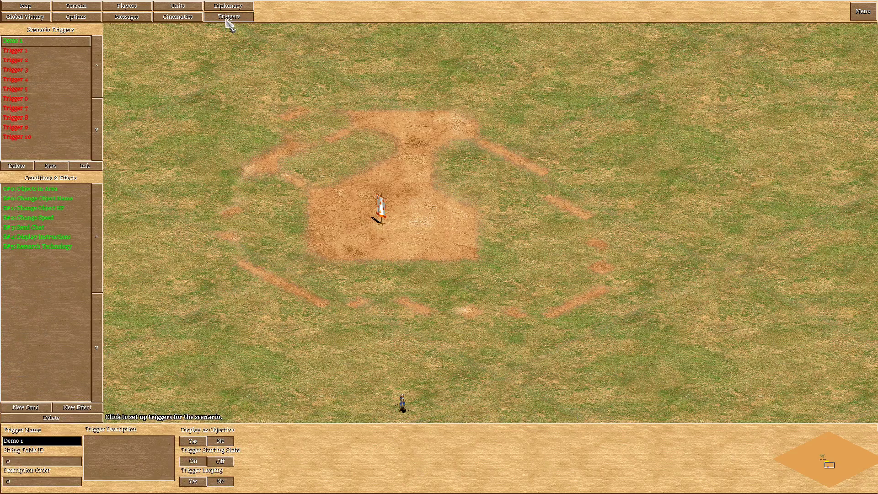